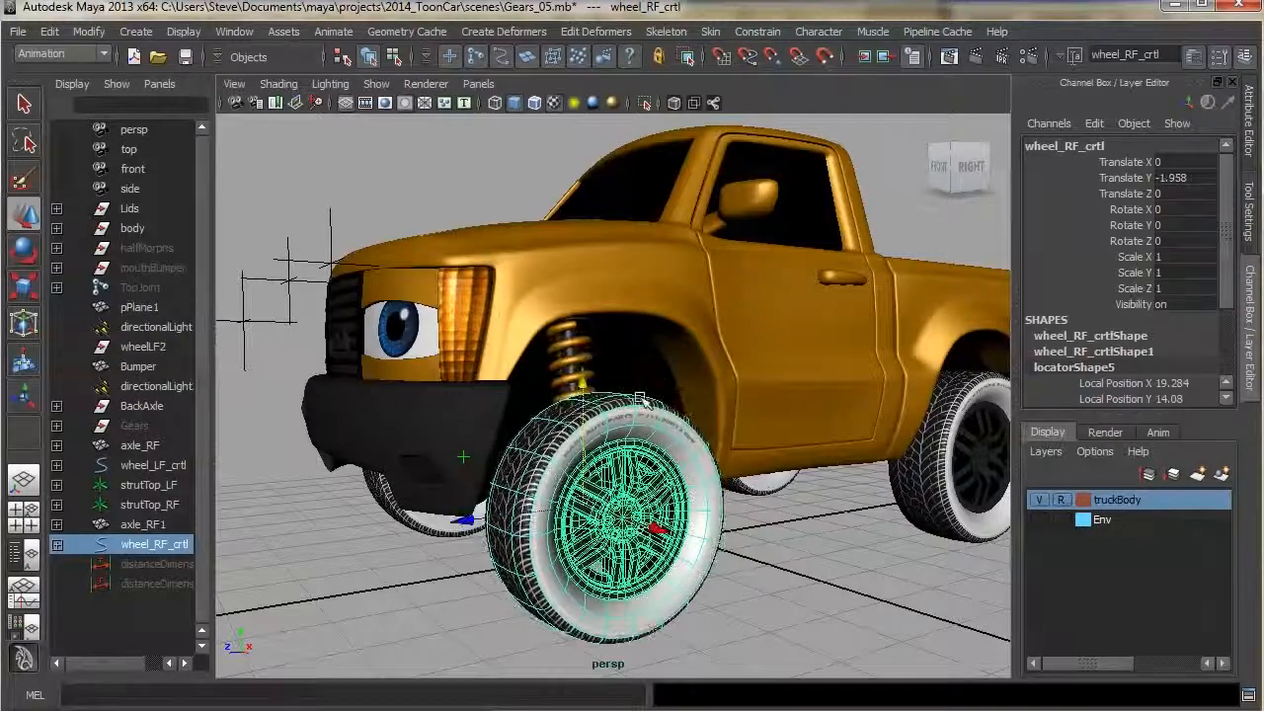
Hide the truckBody display layer to expose the suspension and wheels
left_click(1039, 501)
left_click_drag(472, 442, 642, 274, "alt")
Try moving the right front wheel control and undo each trial move
left_click(618, 318)
mouse_move(618, 318)
middle_mouse_down()
mouse_move(605, 342)
mouse_move(620, 302)
middle_mouse_up()
left_click_drag(620, 303, 658, 345)
key("ctrl+z")
left_click(793, 496)
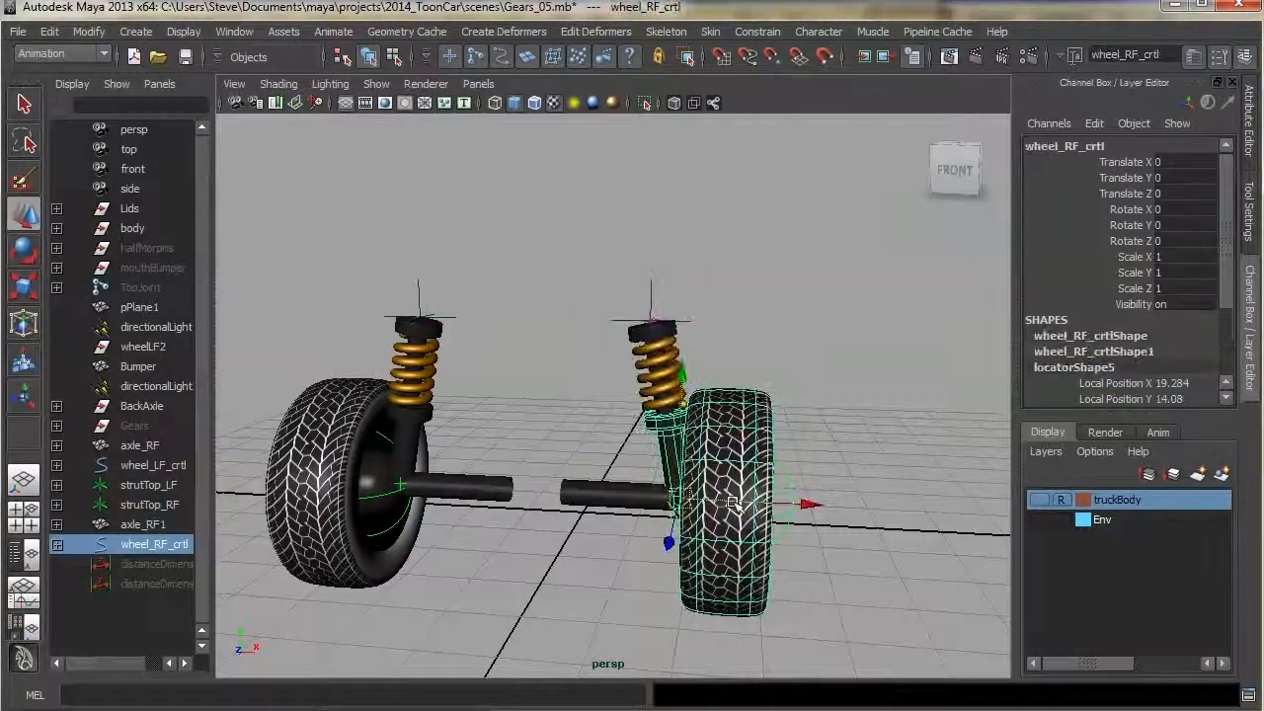
mouse_move(675, 497)
left_mouse_down()
mouse_move(731, 484)
mouse_move(707, 476)
mouse_move(684, 494)
left_mouse_up()
key("ctrl+z")
left_click_drag(829, 452, 791, 451, "alt")
middle_click_drag(756, 444, 785, 418, "alt")
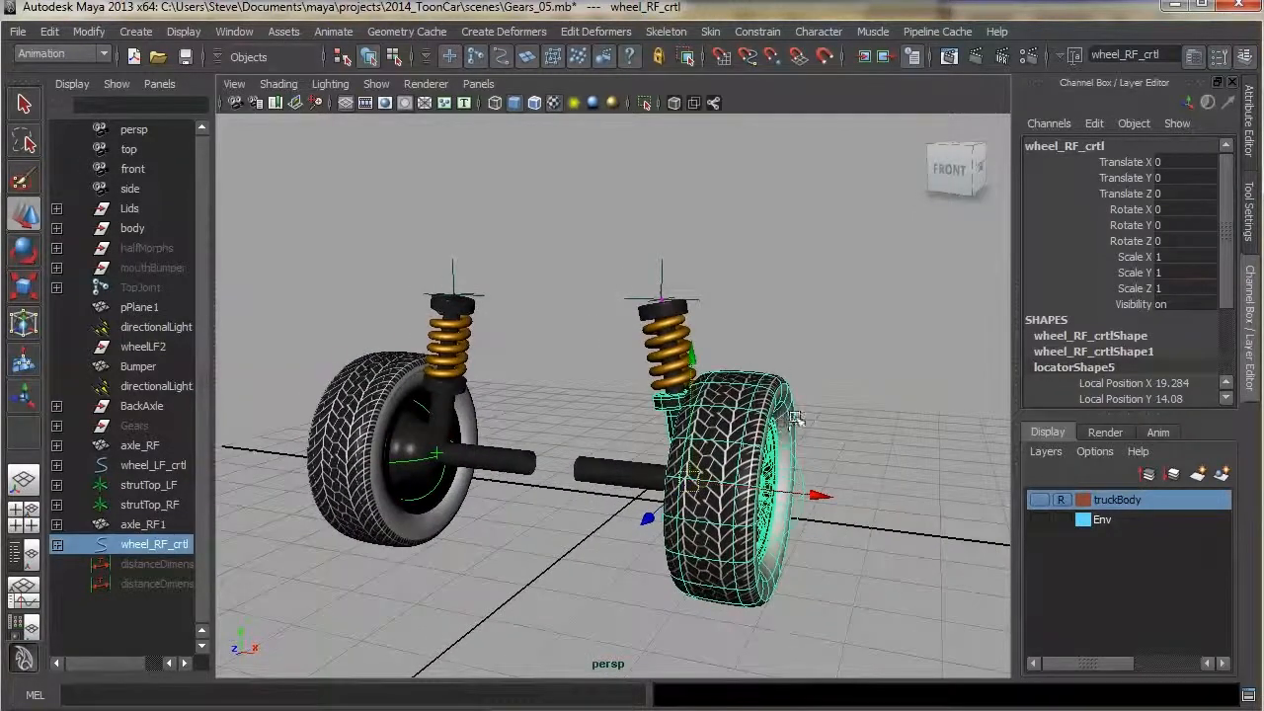
Open the recent scene suspensionRig.mb without saving changes to Gears_05.mb
left_click(16, 36)
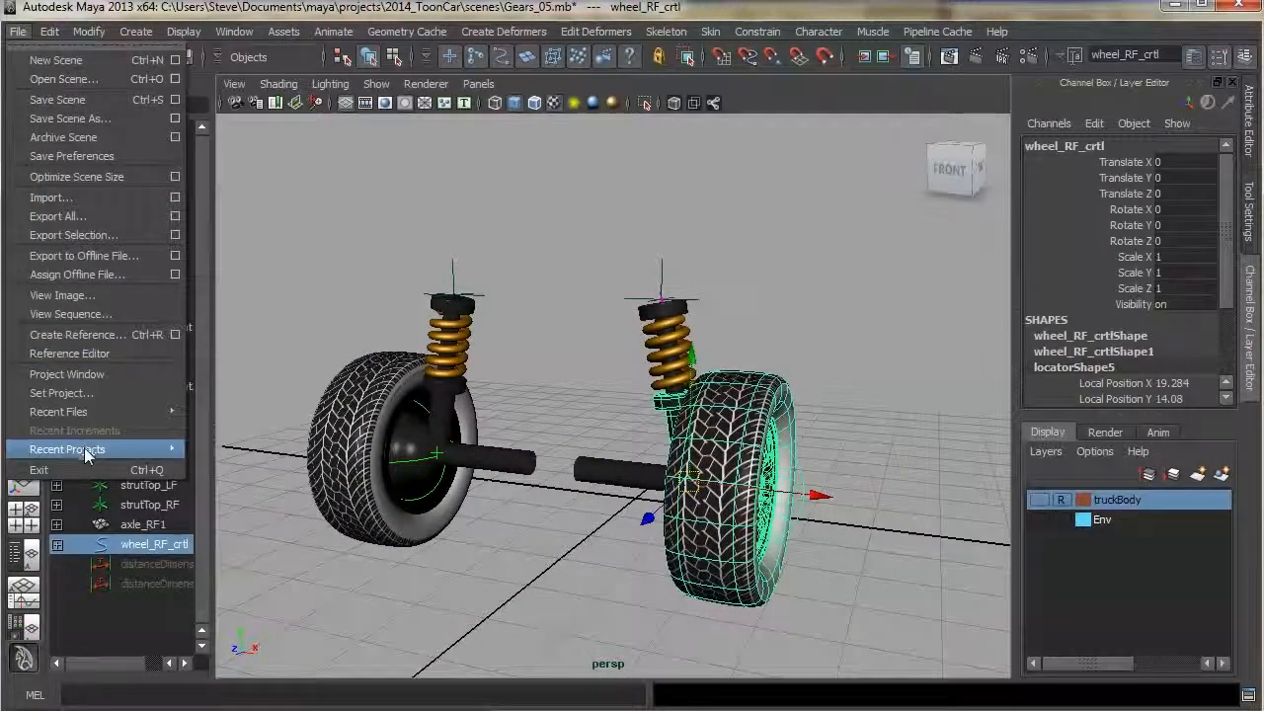
mouse_move(85, 412)
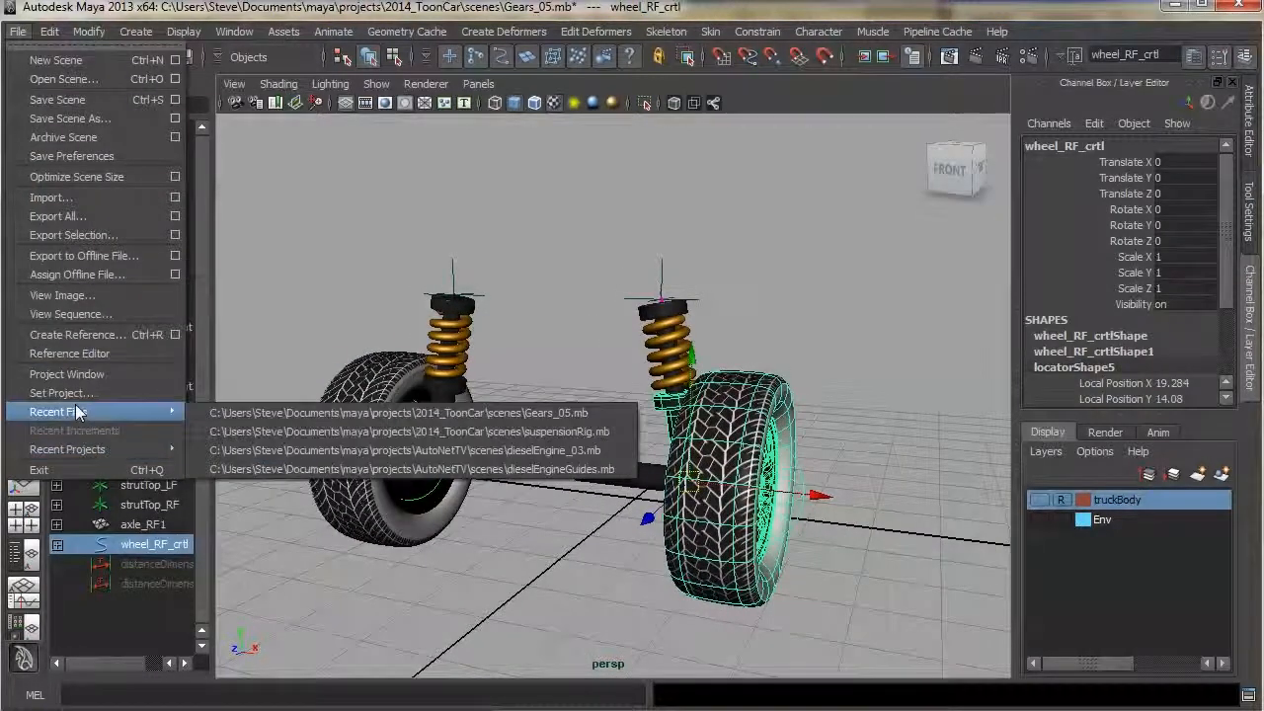
left_click(339, 435)
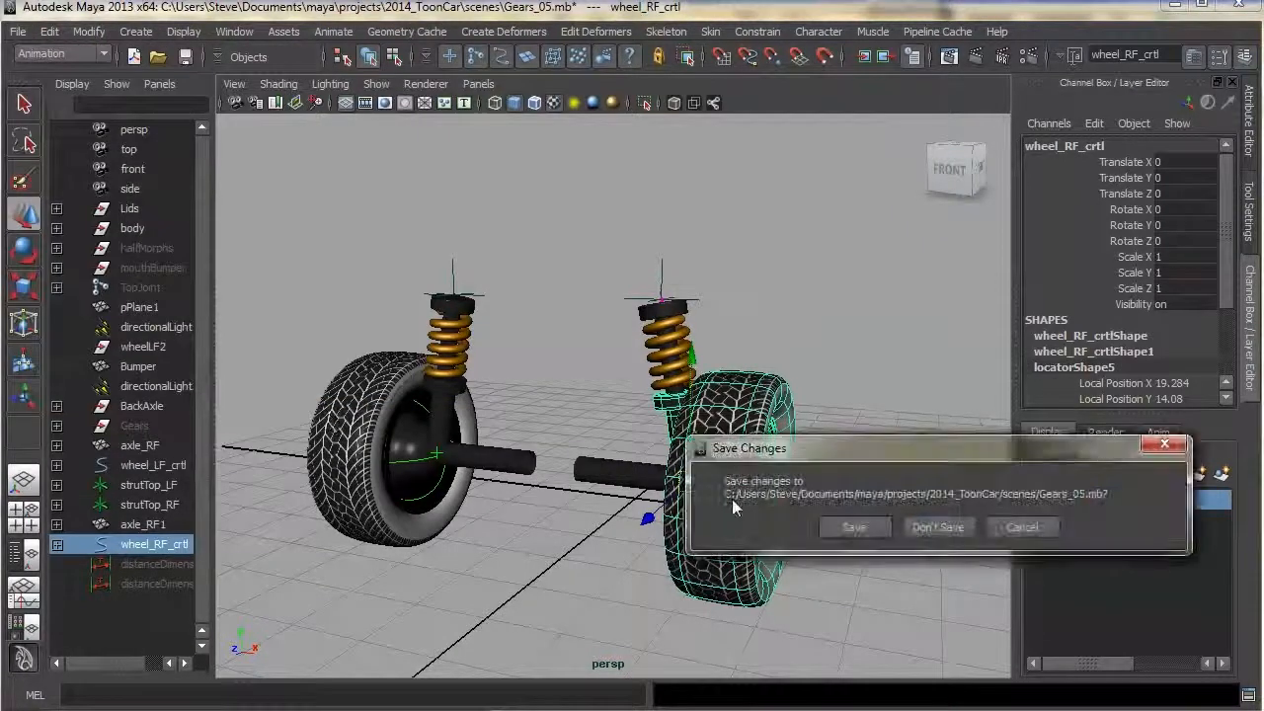
left_click(947, 525)
Examine the suspension rig by selecting its struts, springs, axle and strut top locator in turn
left_click_drag(806, 437, 762, 433, "alt")
middle_click_drag(667, 361, 756, 474, "alt")
left_click_drag(756, 474, 756, 448, "alt")
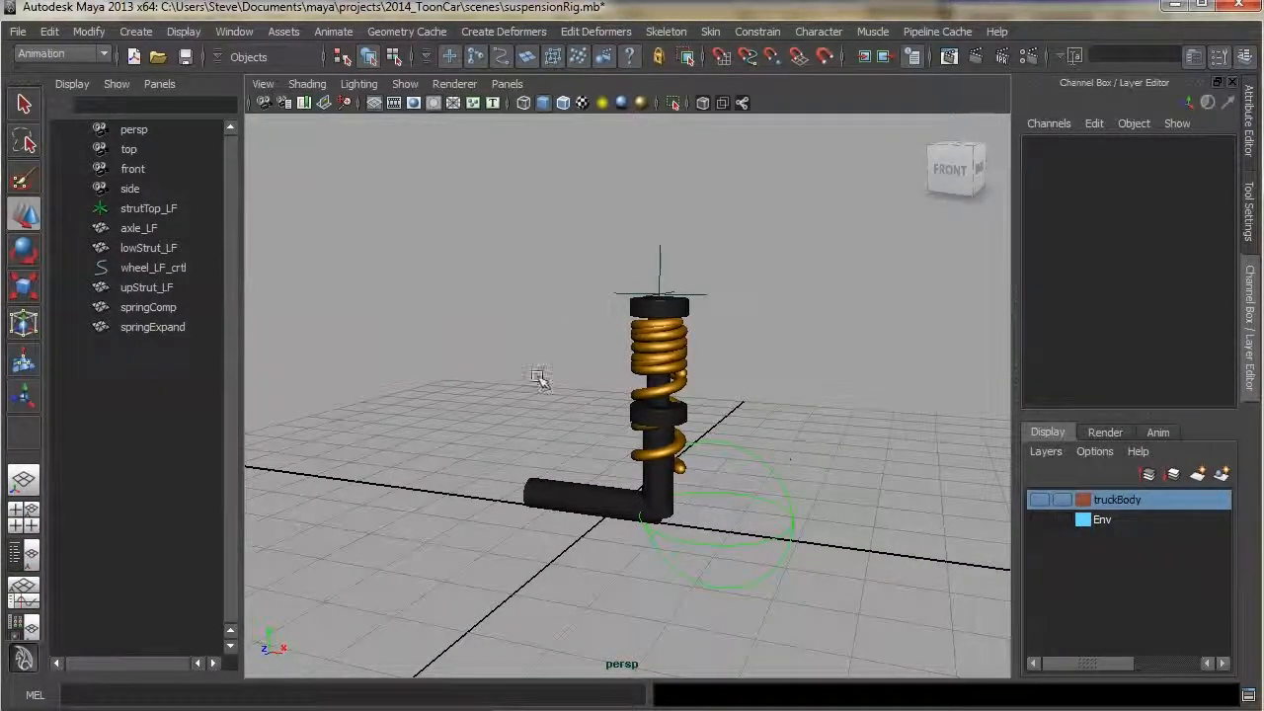
left_click_drag(687, 379, 640, 287, "alt")
left_click(652, 306)
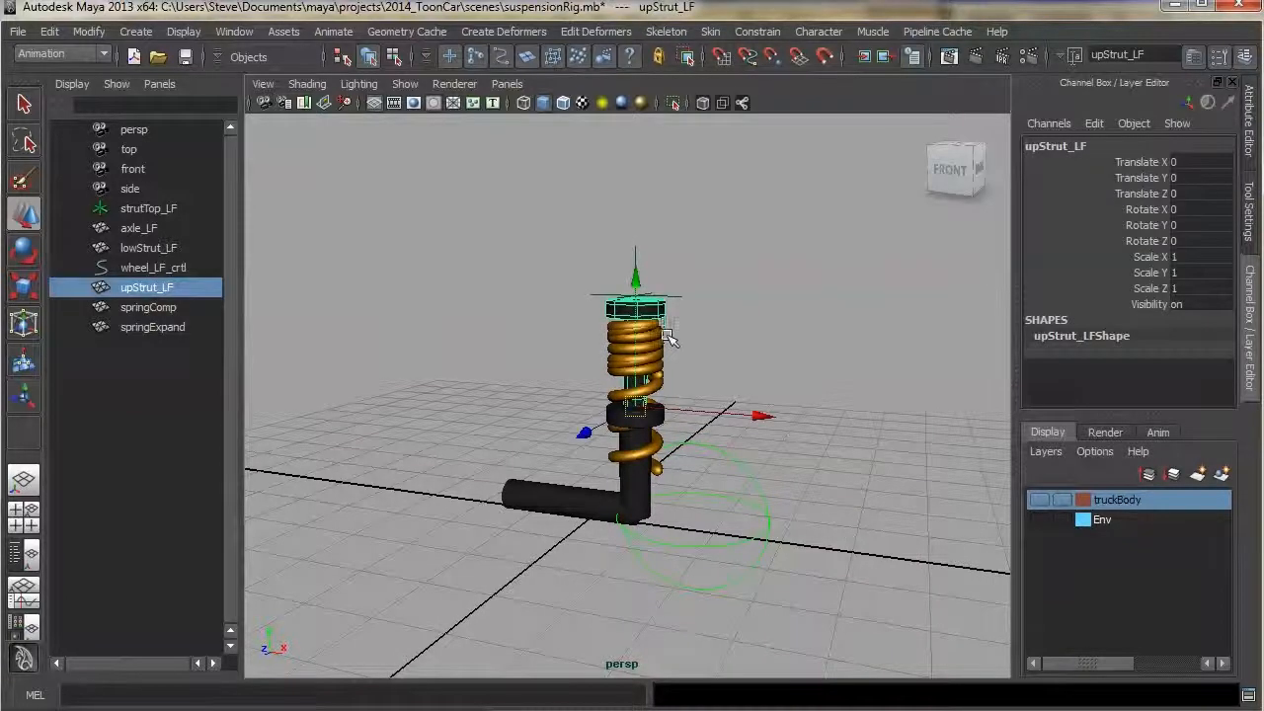
left_click(656, 439)
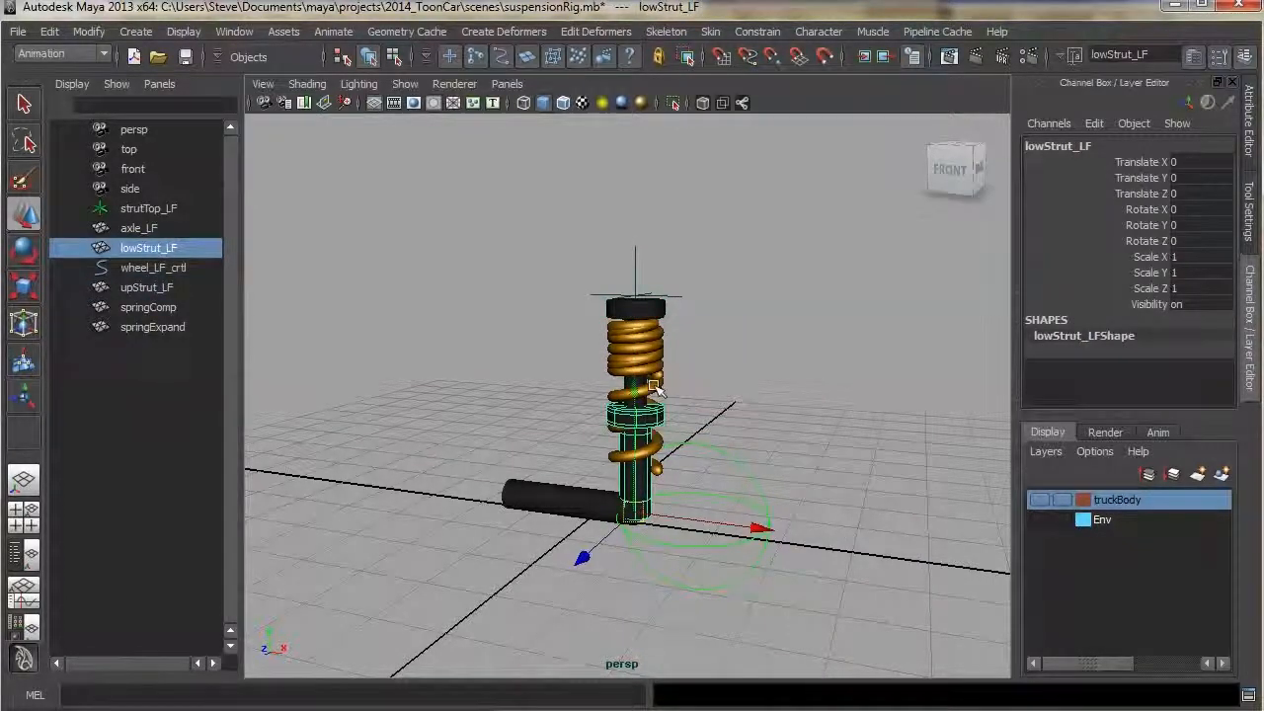
left_click(669, 345)
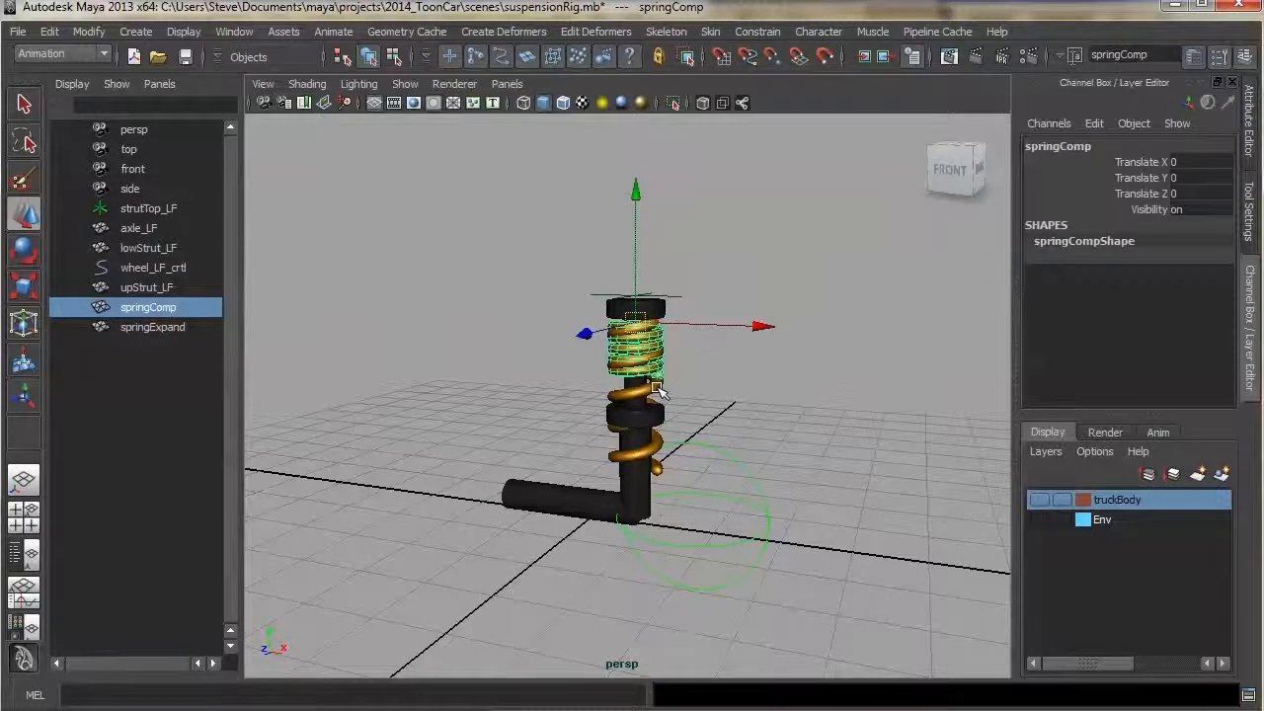
left_click(659, 391)
left_click(664, 343)
left_click(664, 395)
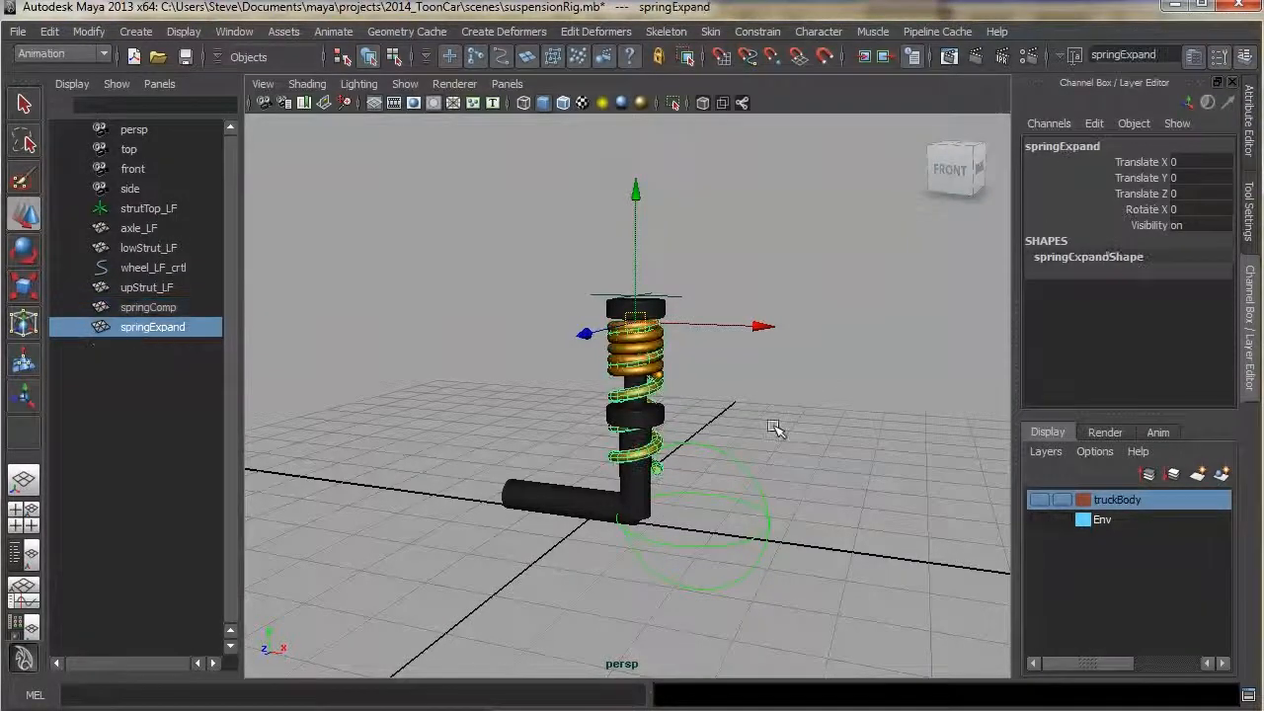
left_click(569, 524)
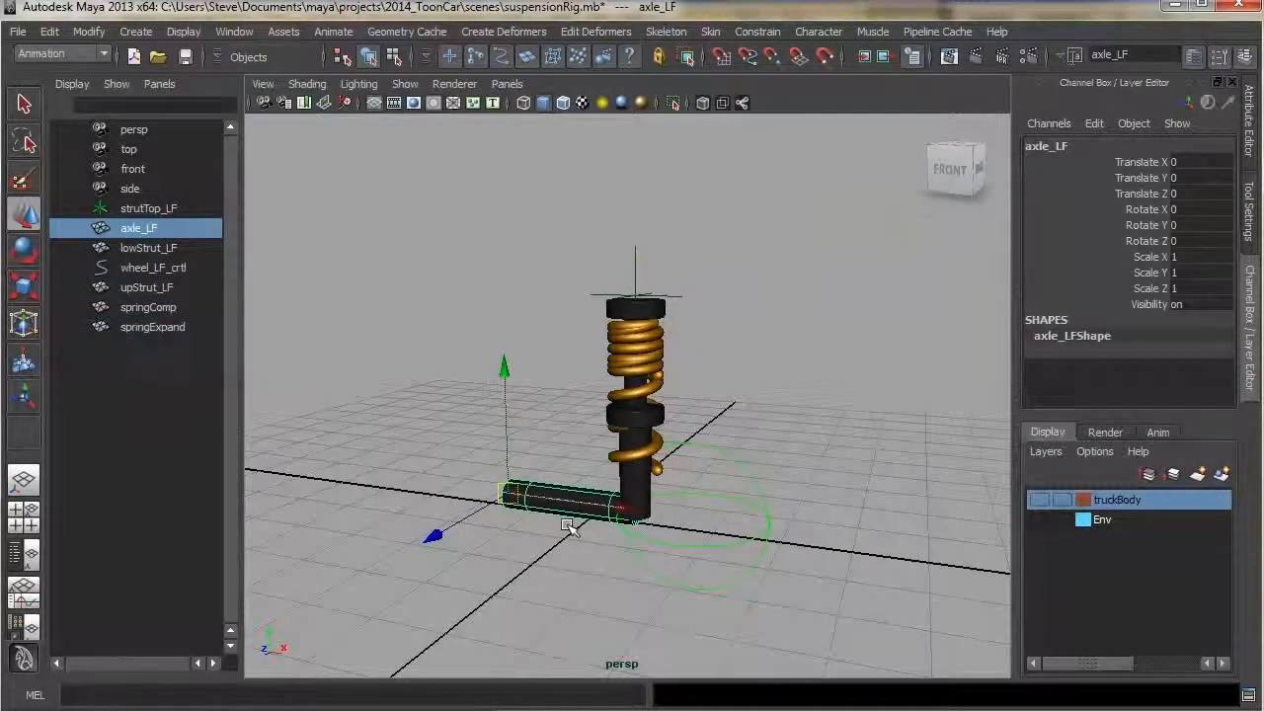
left_click_drag(765, 466, 758, 372, "alt")
left_click(700, 292)
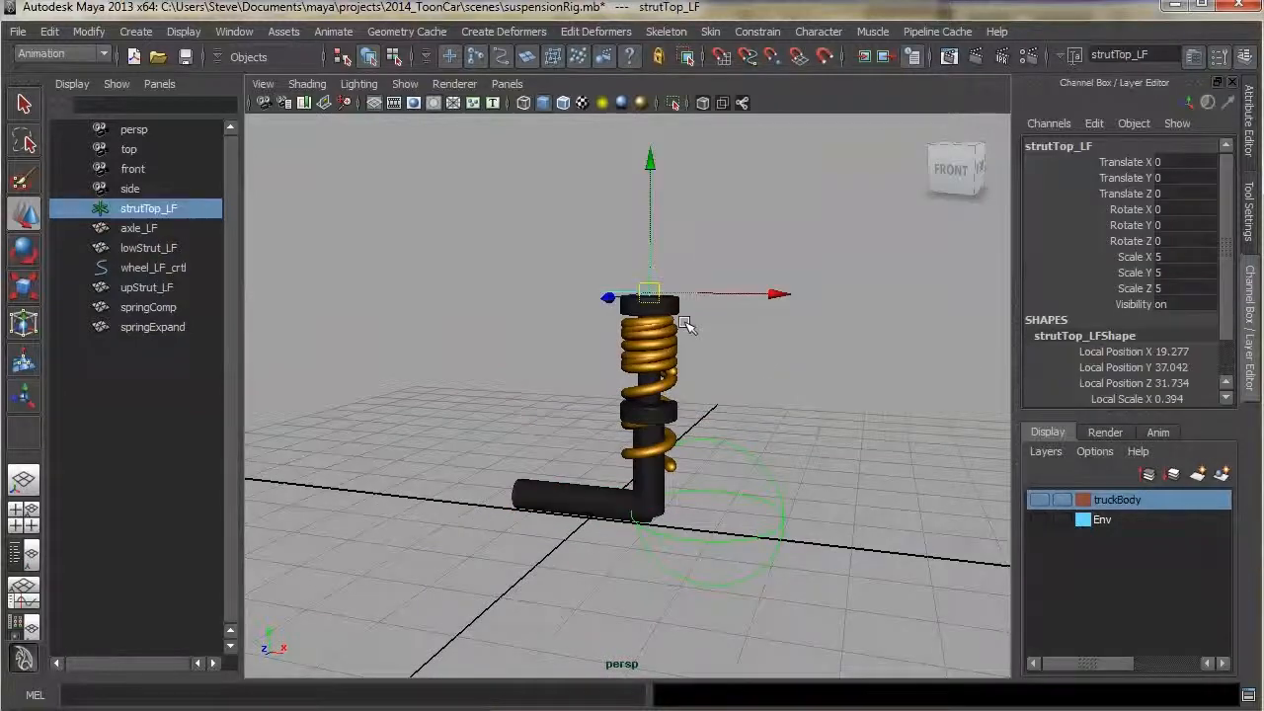
mouse_move(649, 293)
left_mouse_down()
mouse_move(678, 273)
mouse_move(662, 298)
left_mouse_up()
key("ctrl+z")
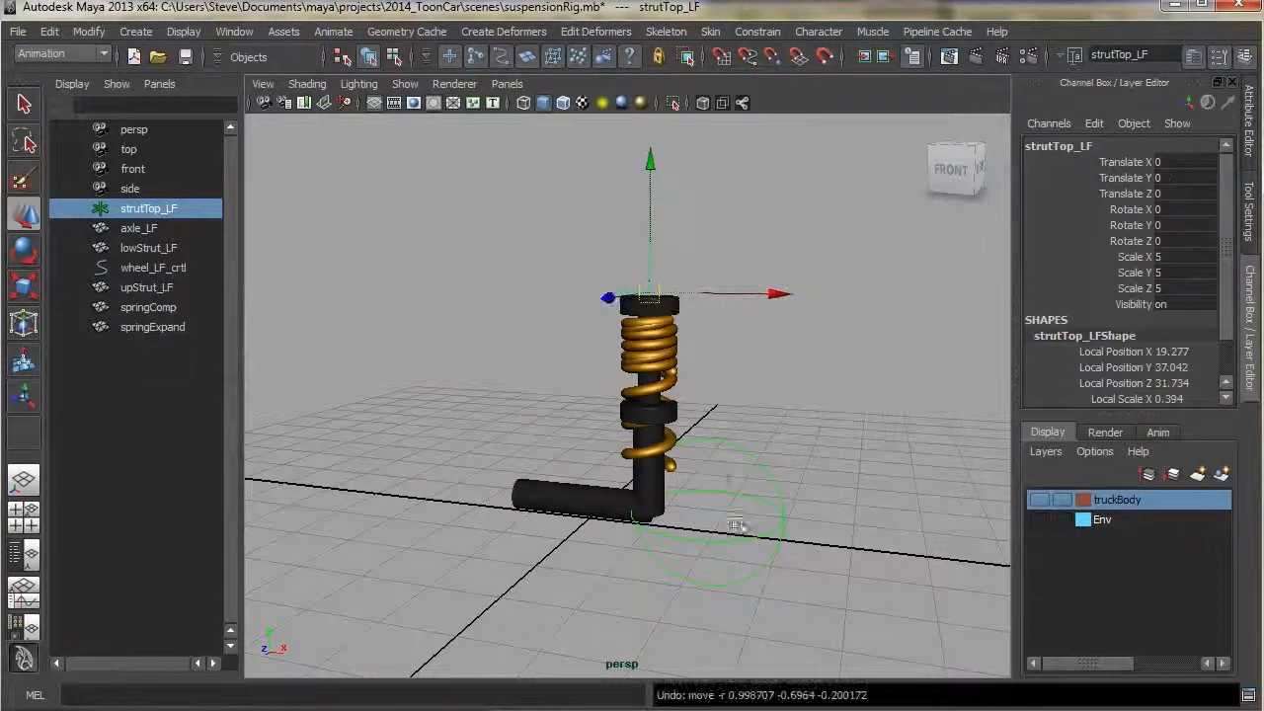
Group the upper strut with the compressed and expanded spring objects
left_click(722, 535)
middle_click_drag(722, 512, 698, 472, "alt")
left_click_drag(698, 472, 733, 404, "alt")
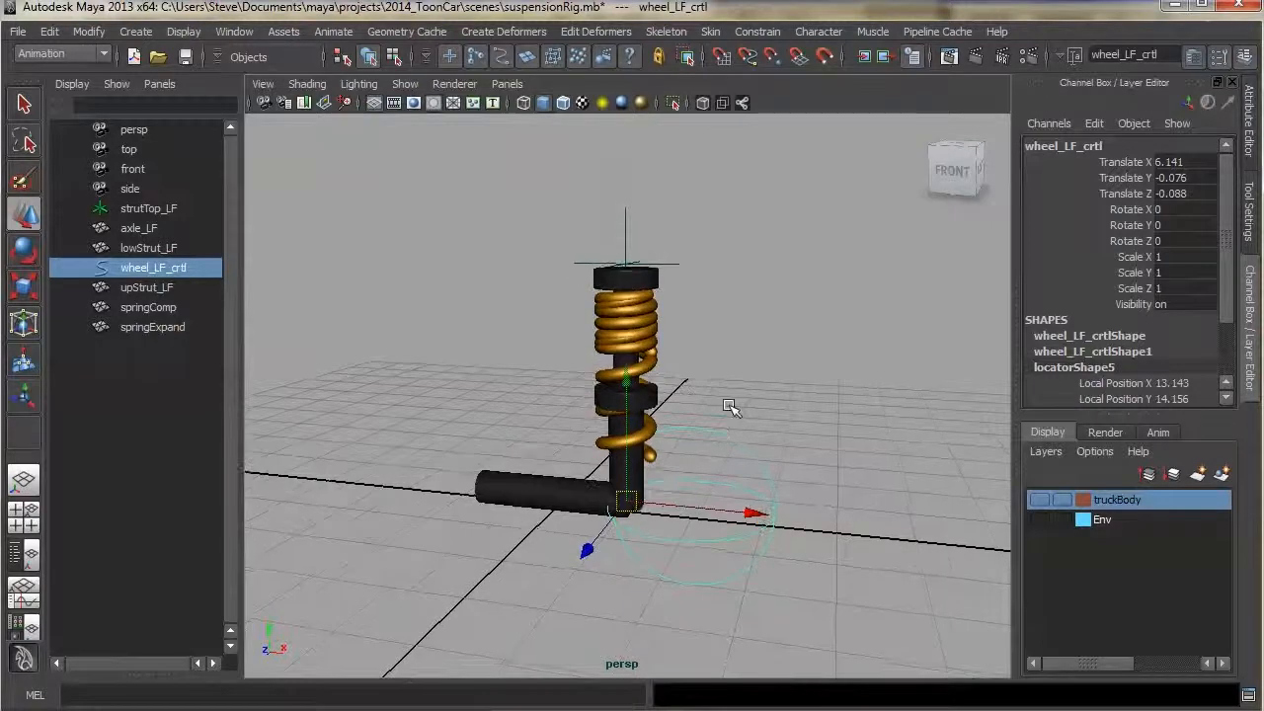
left_click(656, 283)
left_click(689, 321)
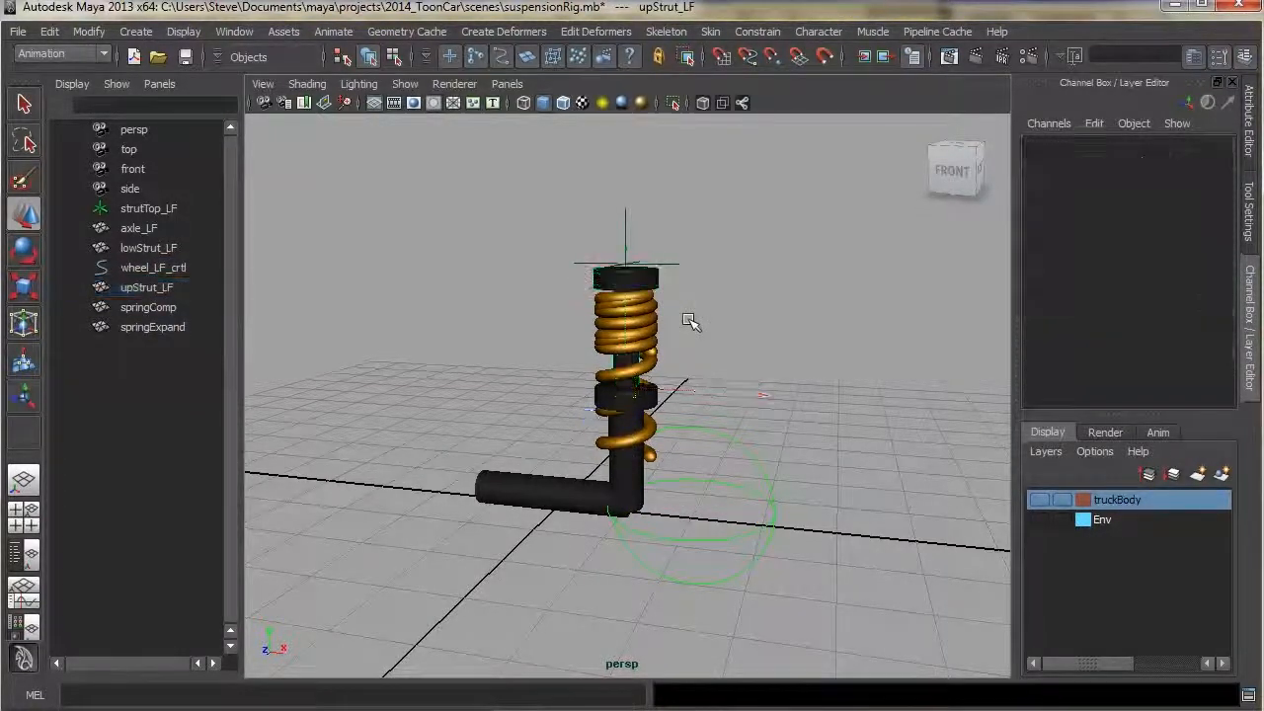
left_click_drag(670, 309, 647, 337)
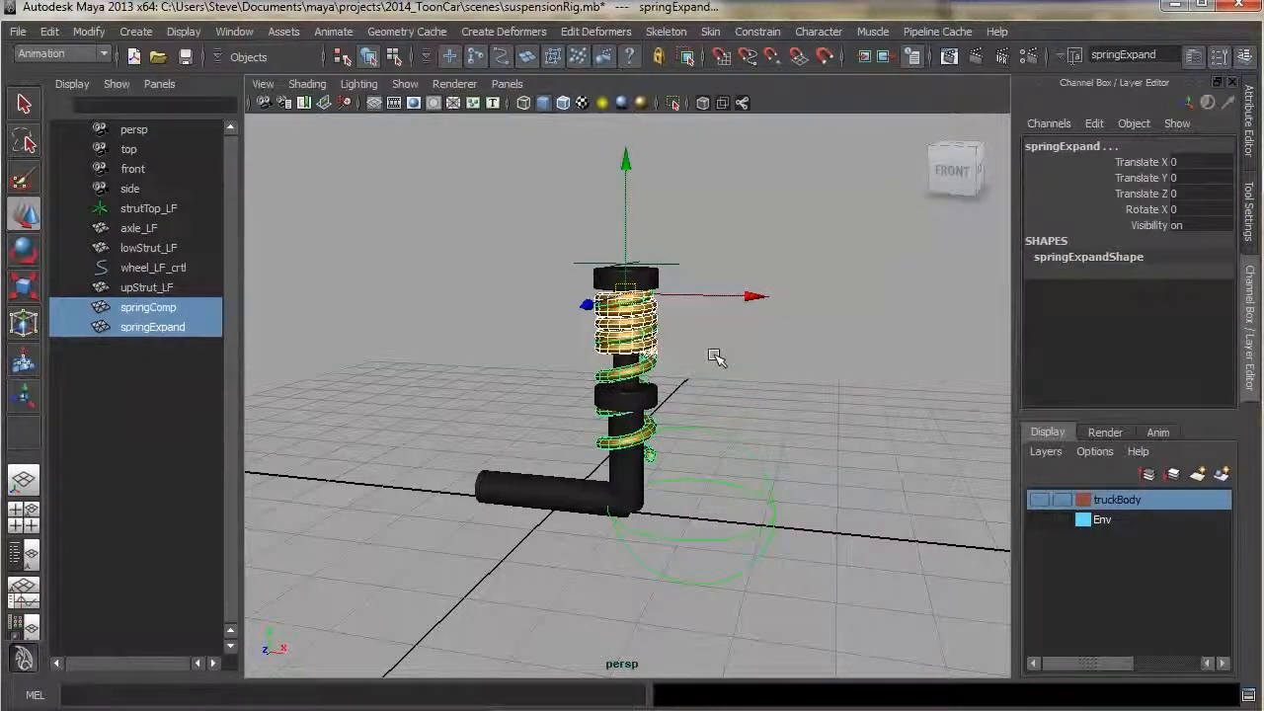
left_click_drag(748, 355, 751, 353, "alt")
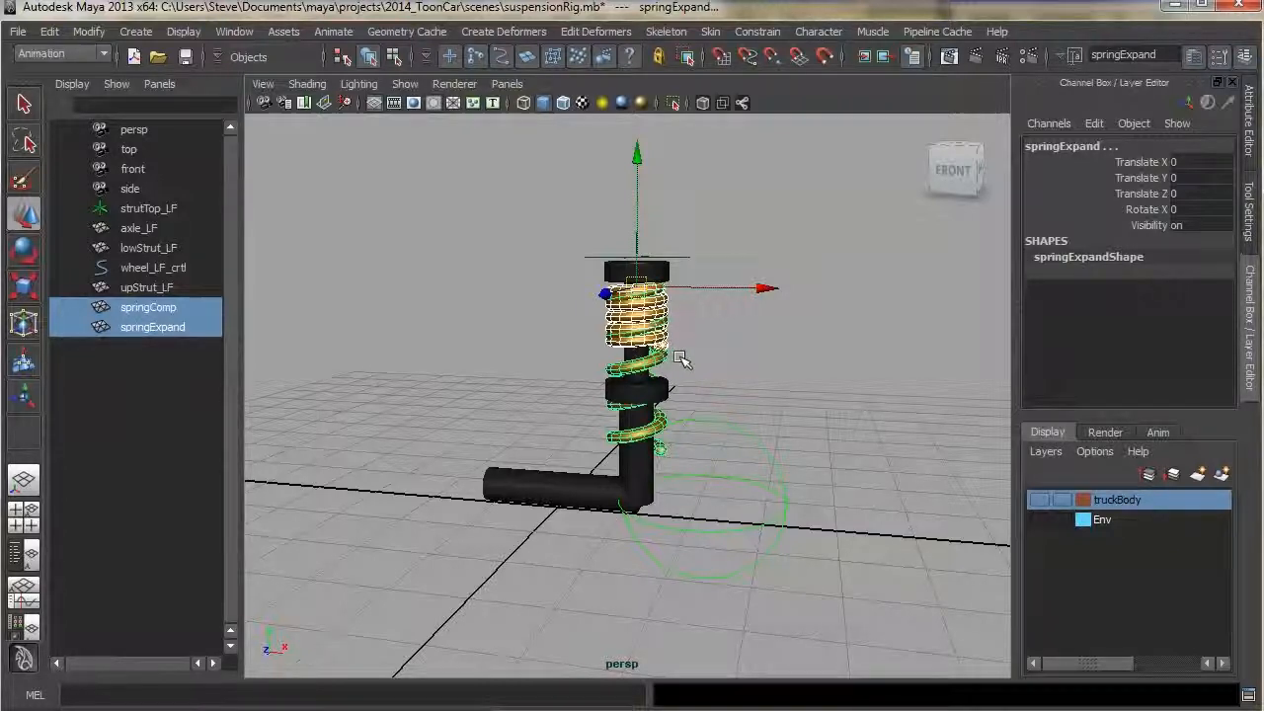
left_click(744, 343)
left_click_drag(709, 345, 702, 344, "alt")
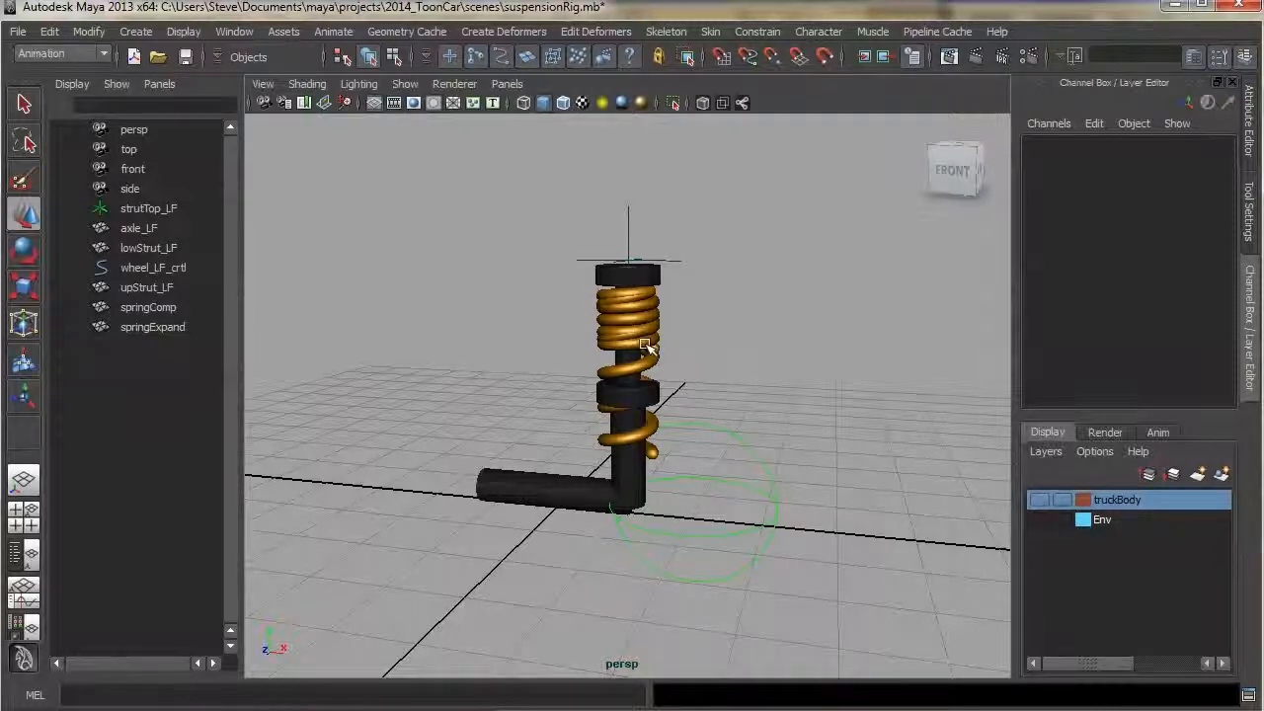
middle_click_drag(707, 305, 710, 310, "alt")
right_click_drag(711, 310, 741, 296, "alt")
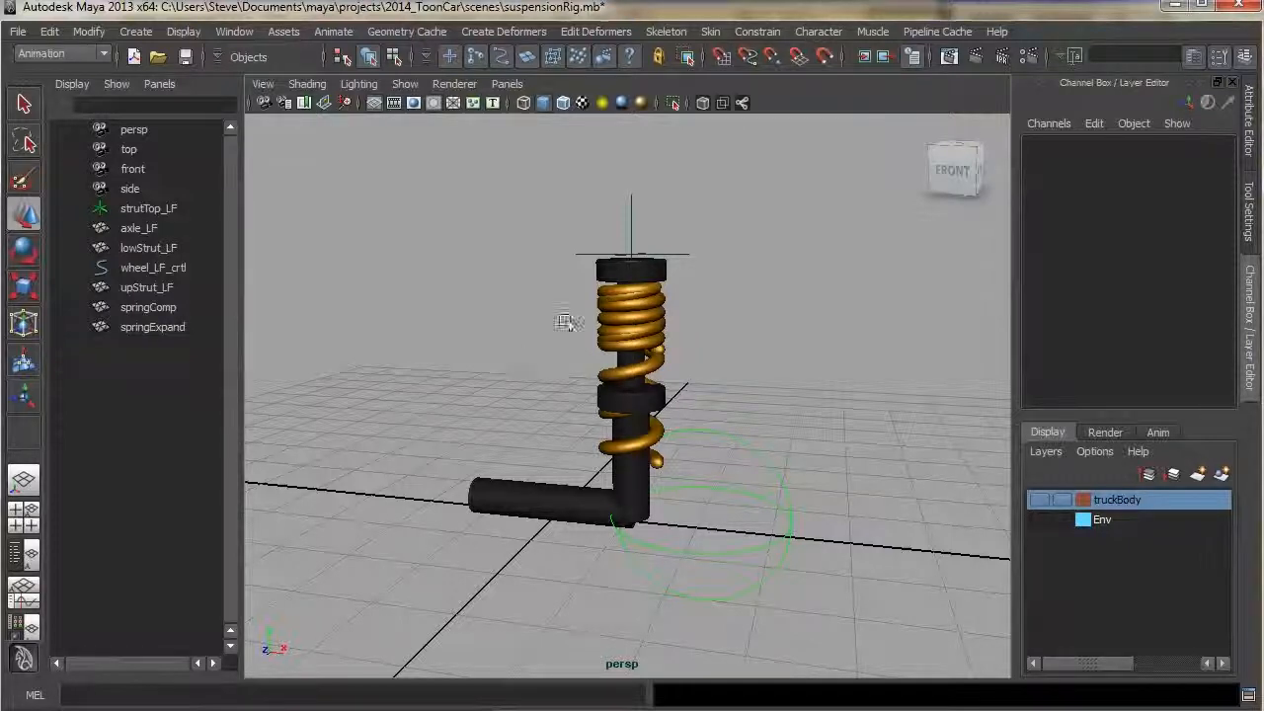
left_click_drag(682, 310, 685, 311, "alt")
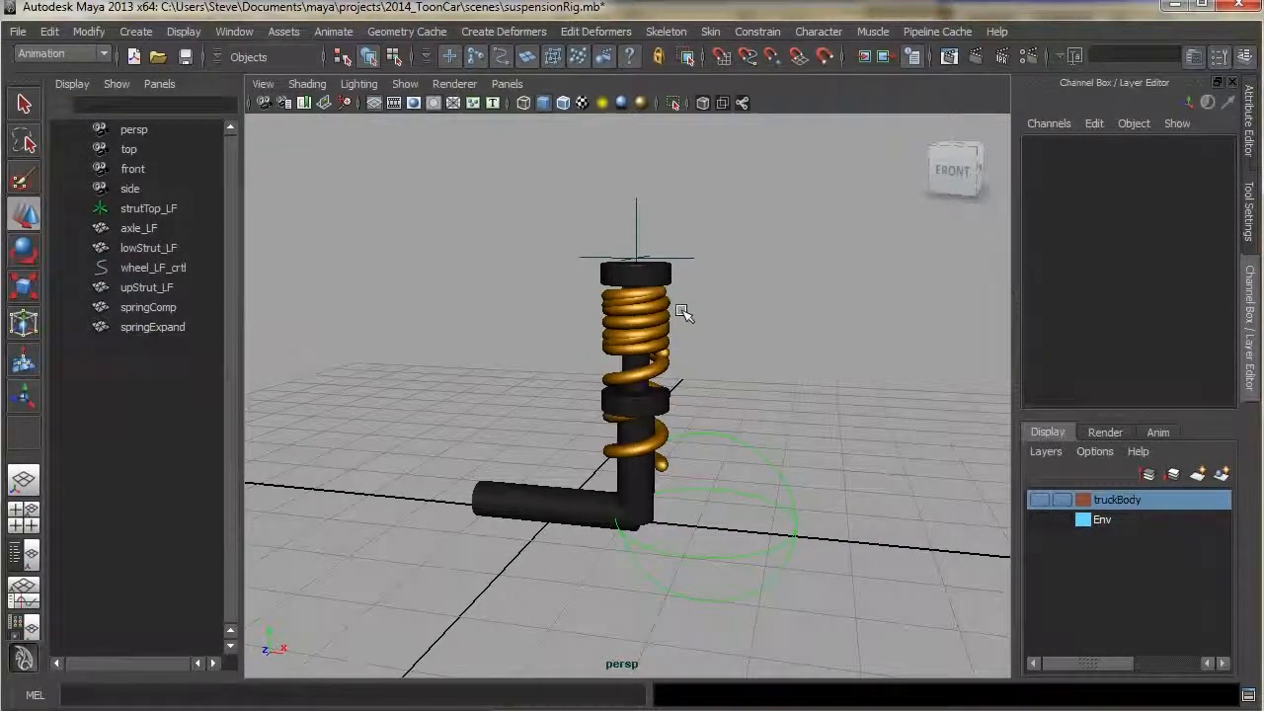
left_click_drag(653, 336, 651, 349)
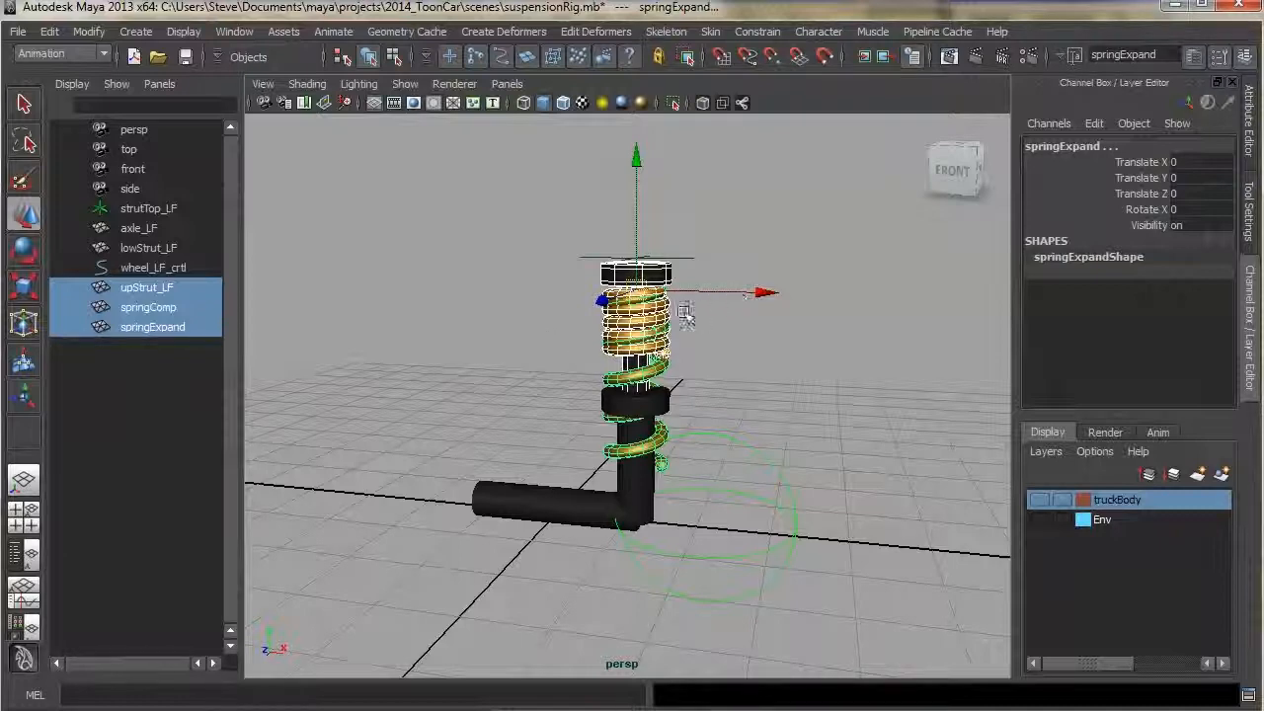
key("ctrl+g")
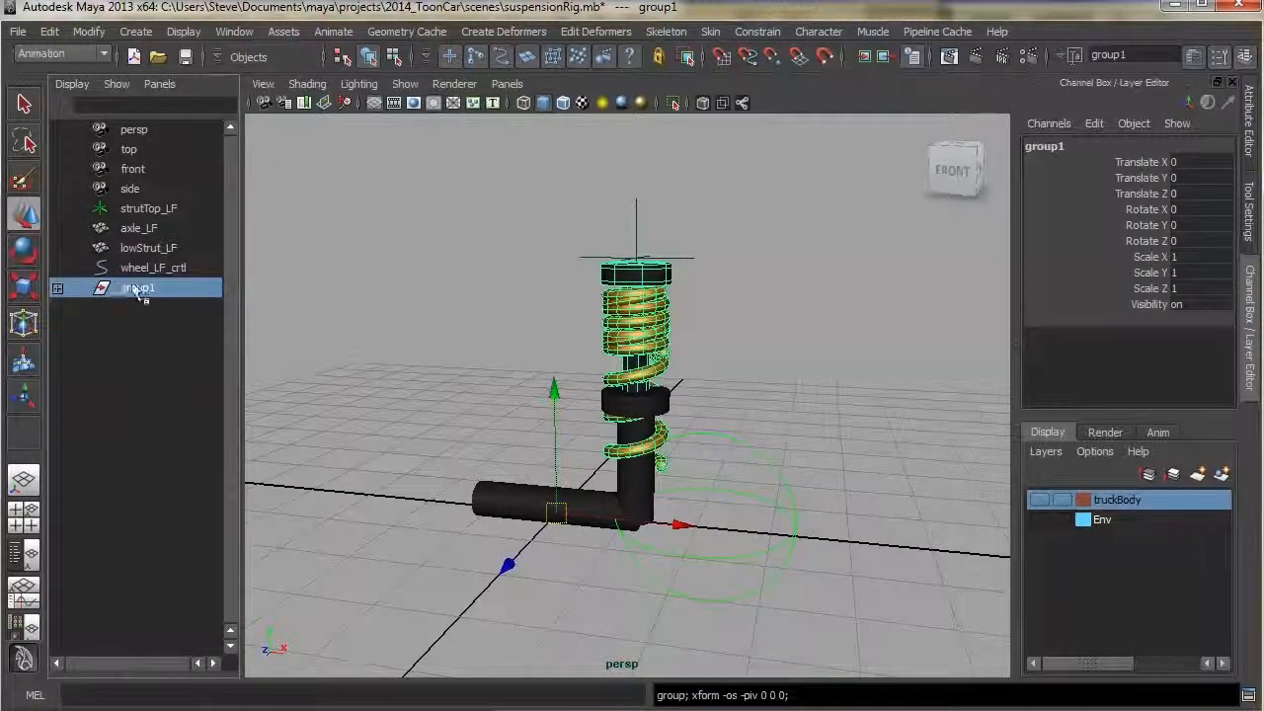
Rename the new group TopStrut
double_click(132, 291)
type("TopStr")
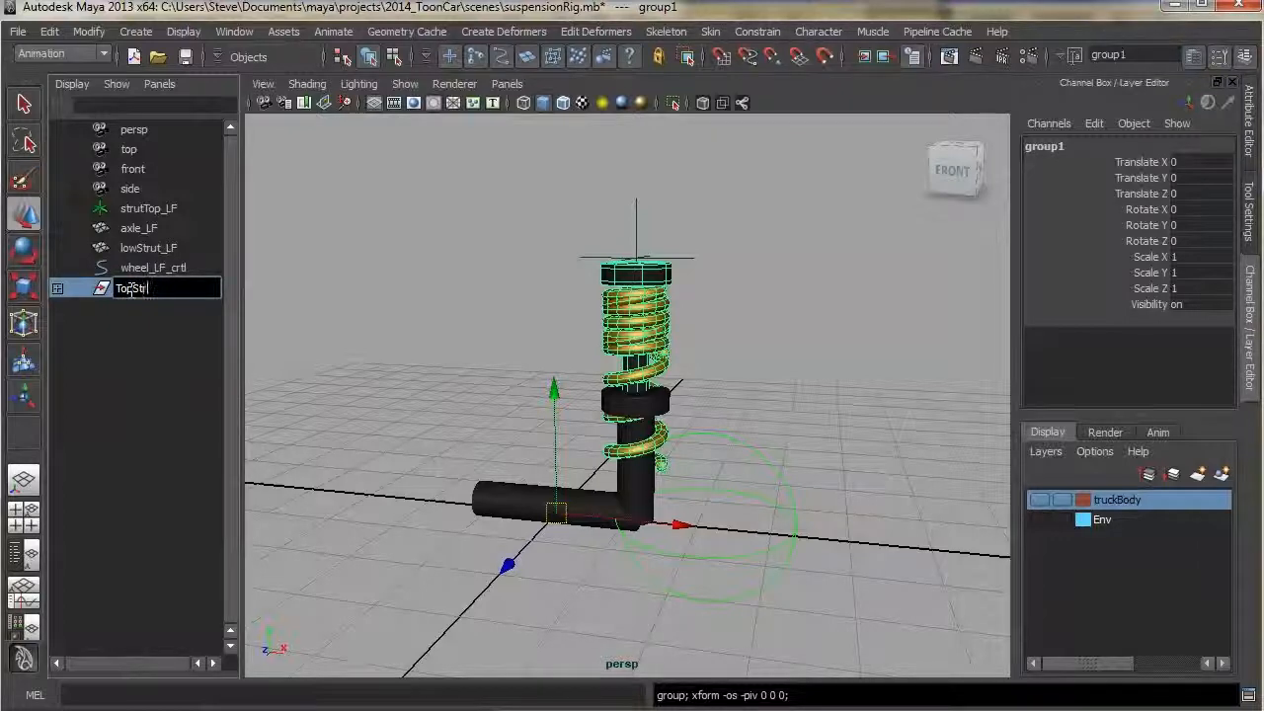
type("ut")
key("Return")
Move the TopStrut group's pivot up to the top of the strut, snapping it into place
left_click_drag(675, 488, 686, 533, "alt")
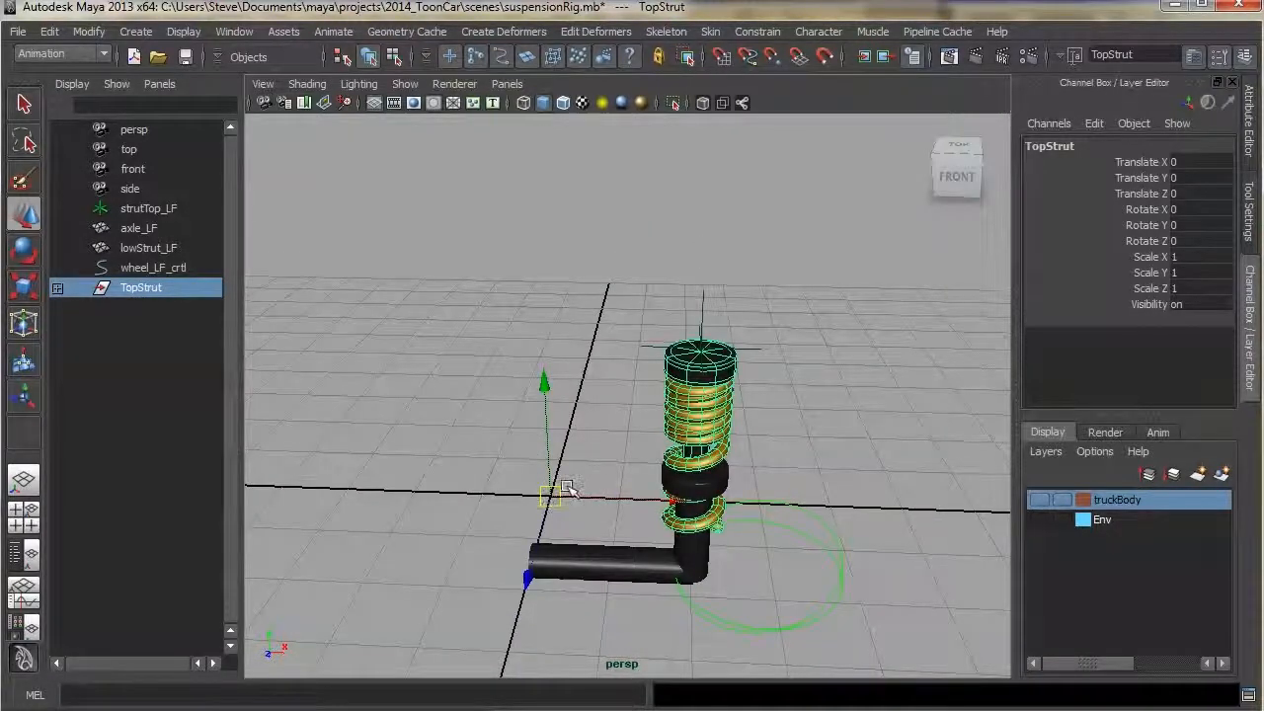
left_click_drag(739, 362, 746, 369, "alt")
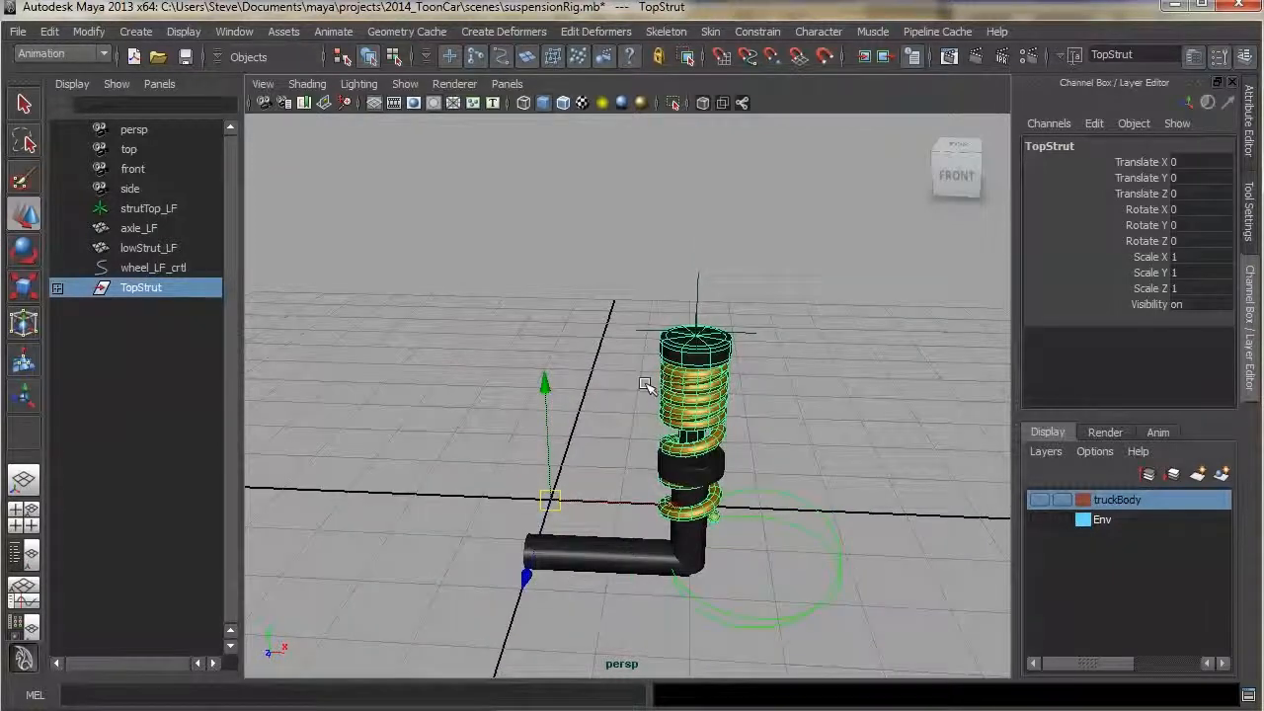
key("Insert")
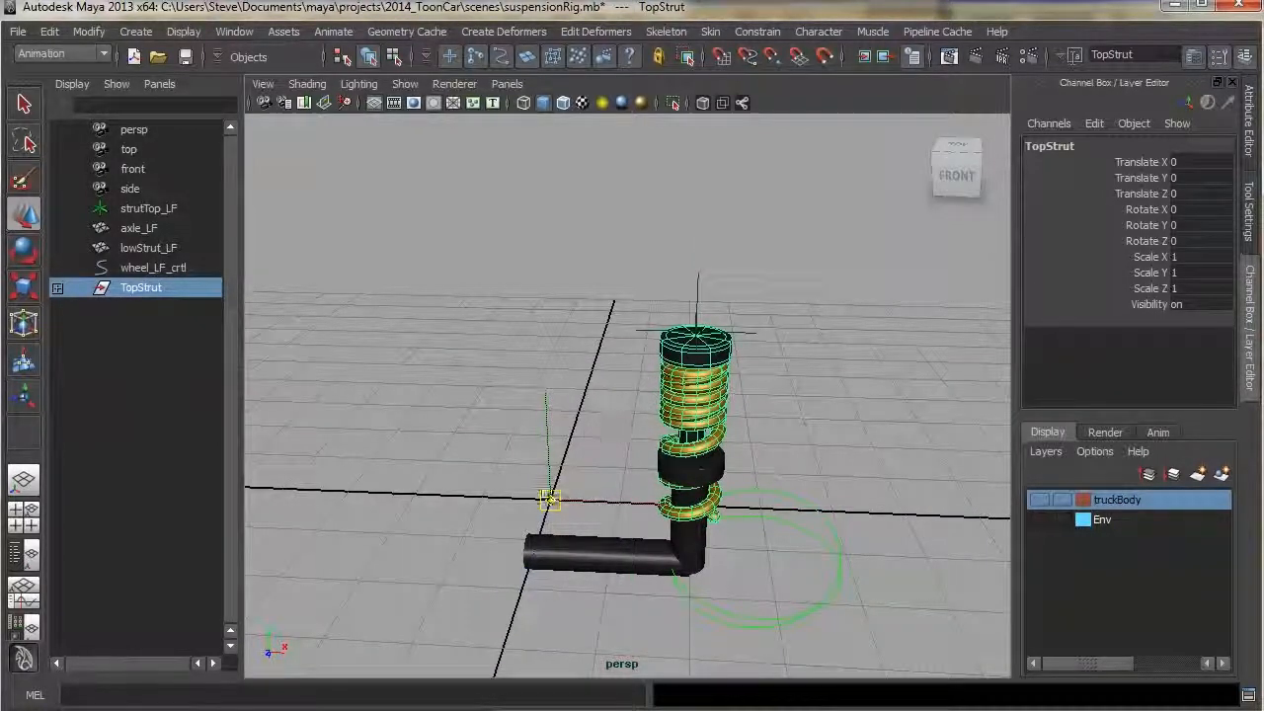
key("Insert")
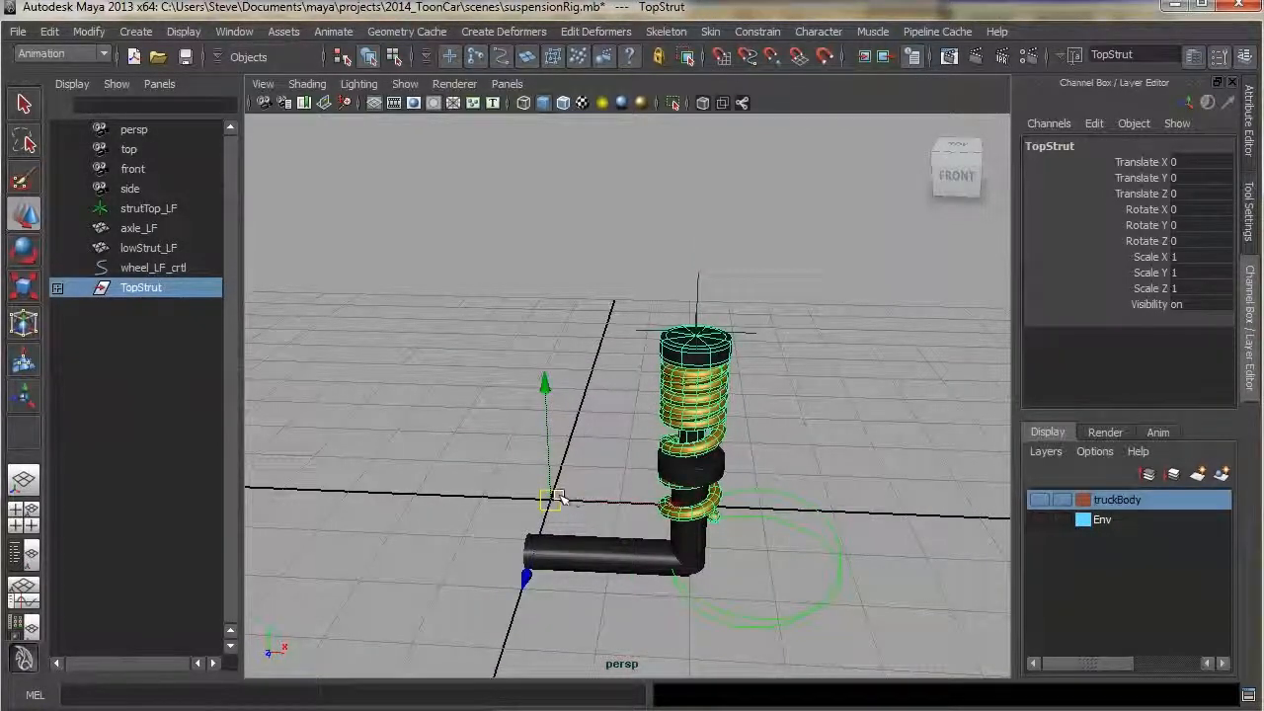
left_click_drag(551, 498, 730, 301)
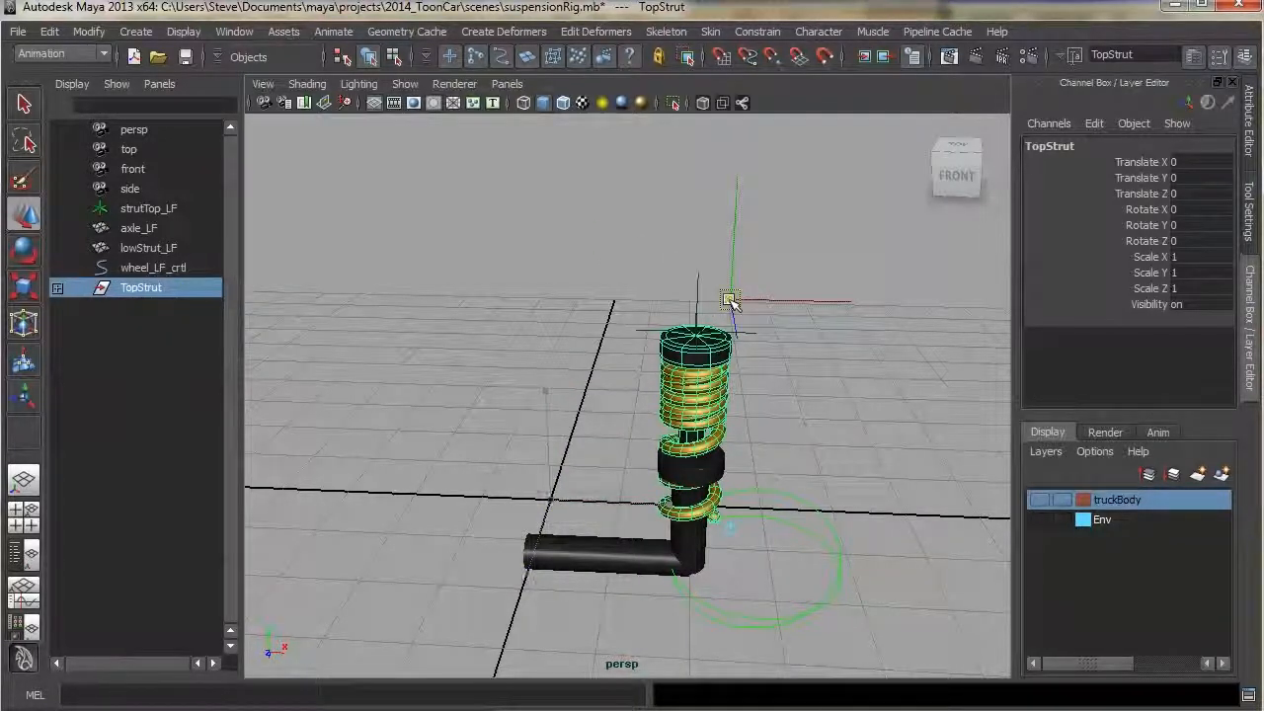
key("v")
left_click_drag(734, 299, 712, 338)
key("Insert")
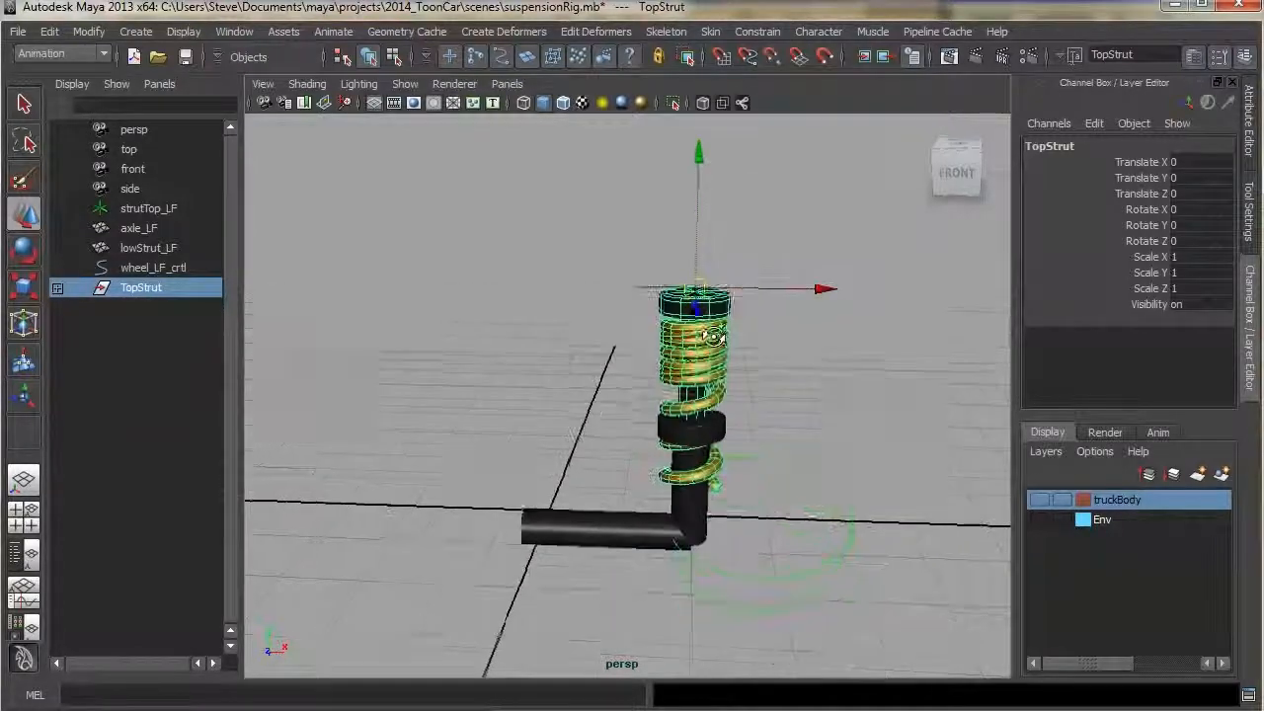
middle_click_drag(713, 337, 659, 398, "alt")
right_click_drag(659, 399, 982, 482, "alt")
key("f")
middle_click_drag(775, 415, 758, 394, "alt")
right_click_drag(758, 394, 674, 417, "alt")
middle_click_drag(674, 418, 681, 375, "alt")
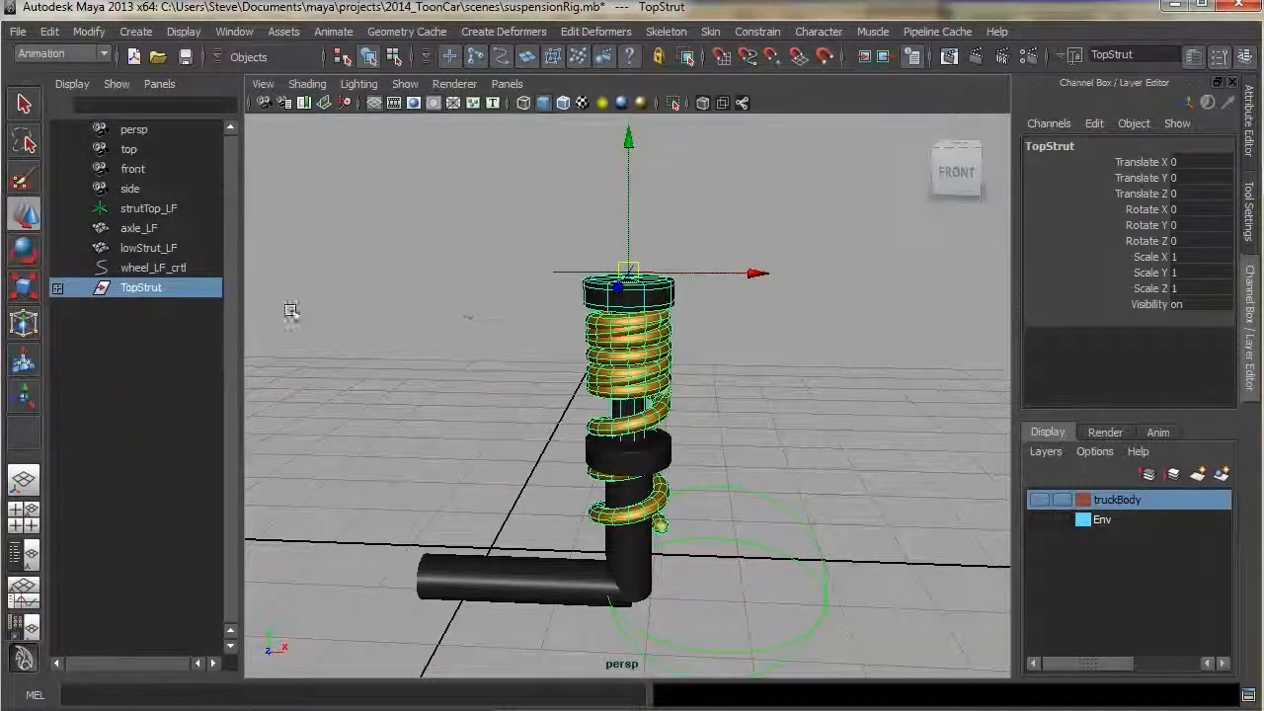
Parent the TopStrut group under the strutTop_LF locator
left_click(659, 366)
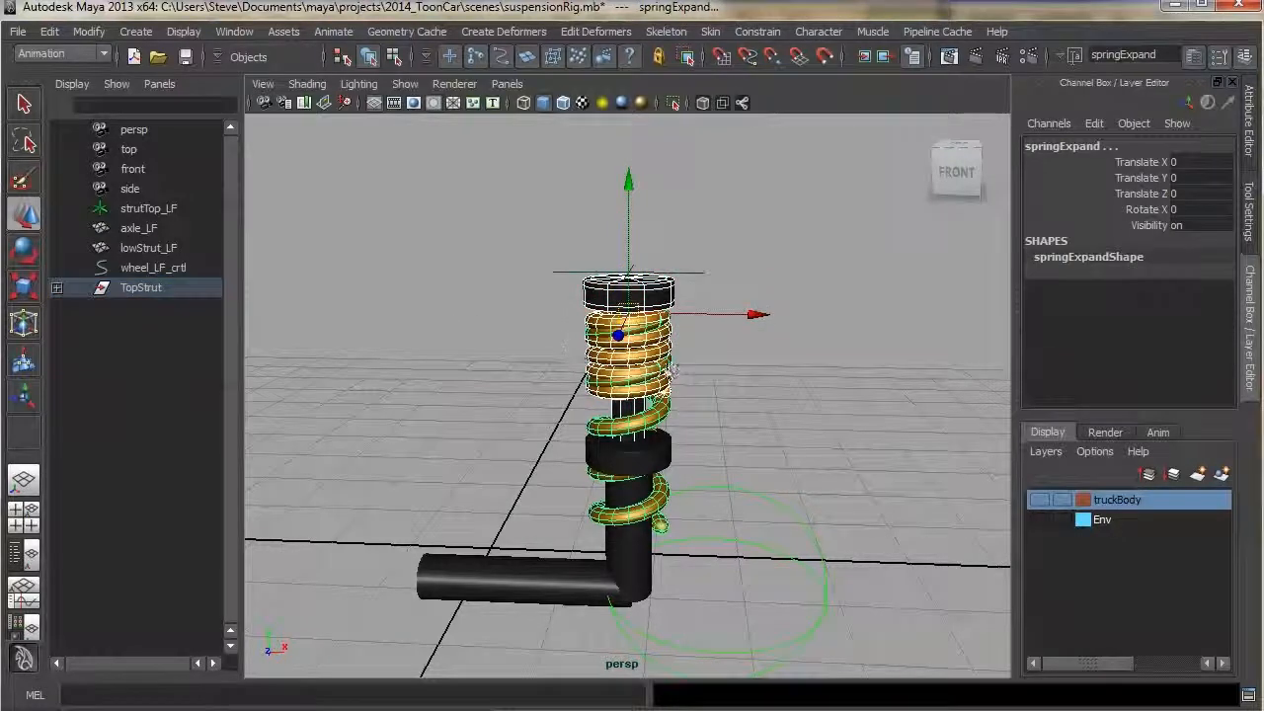
left_click(699, 270)
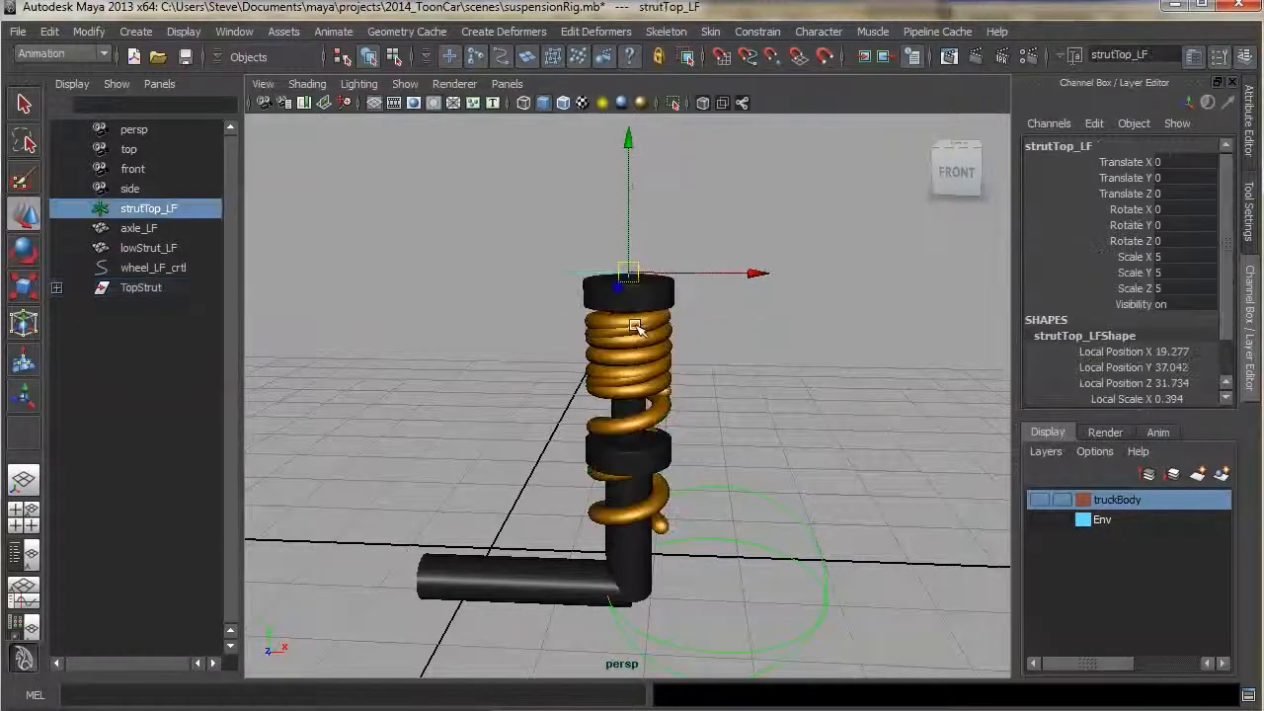
left_click(142, 290)
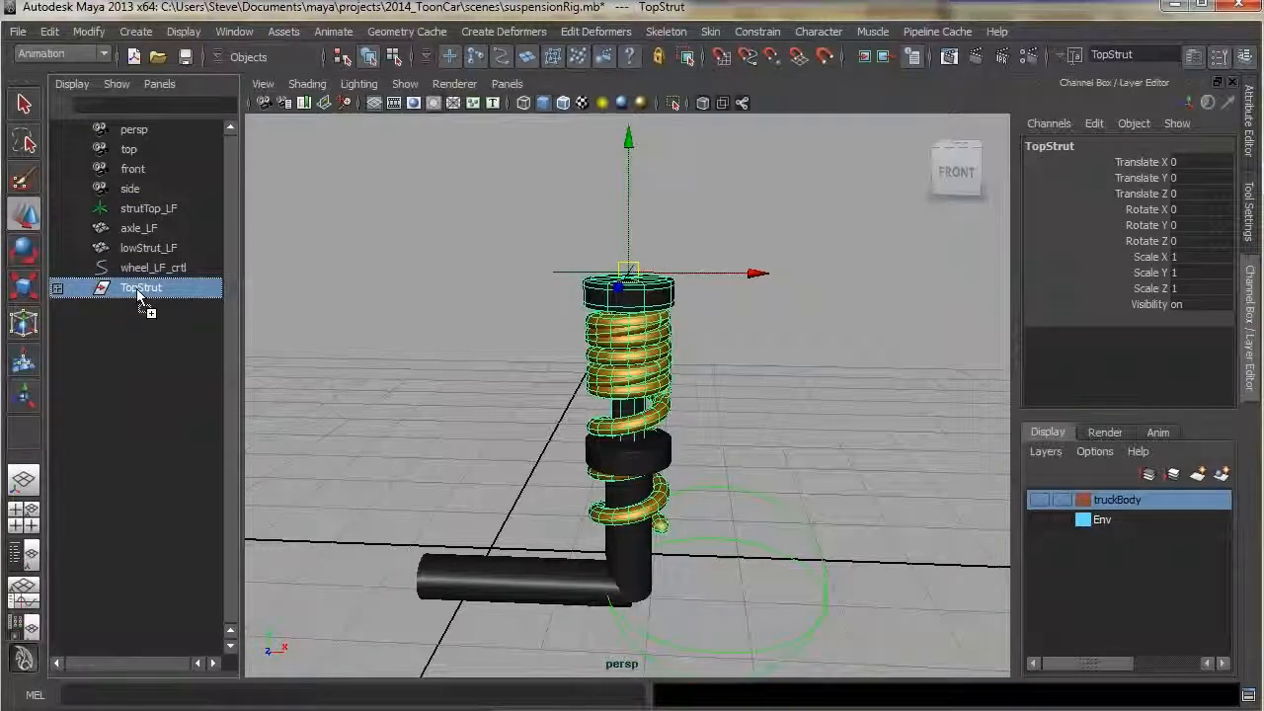
middle_click_drag(137, 288, 161, 206)
left_click(56, 209)
left_click(158, 208)
key("ctrl+z")
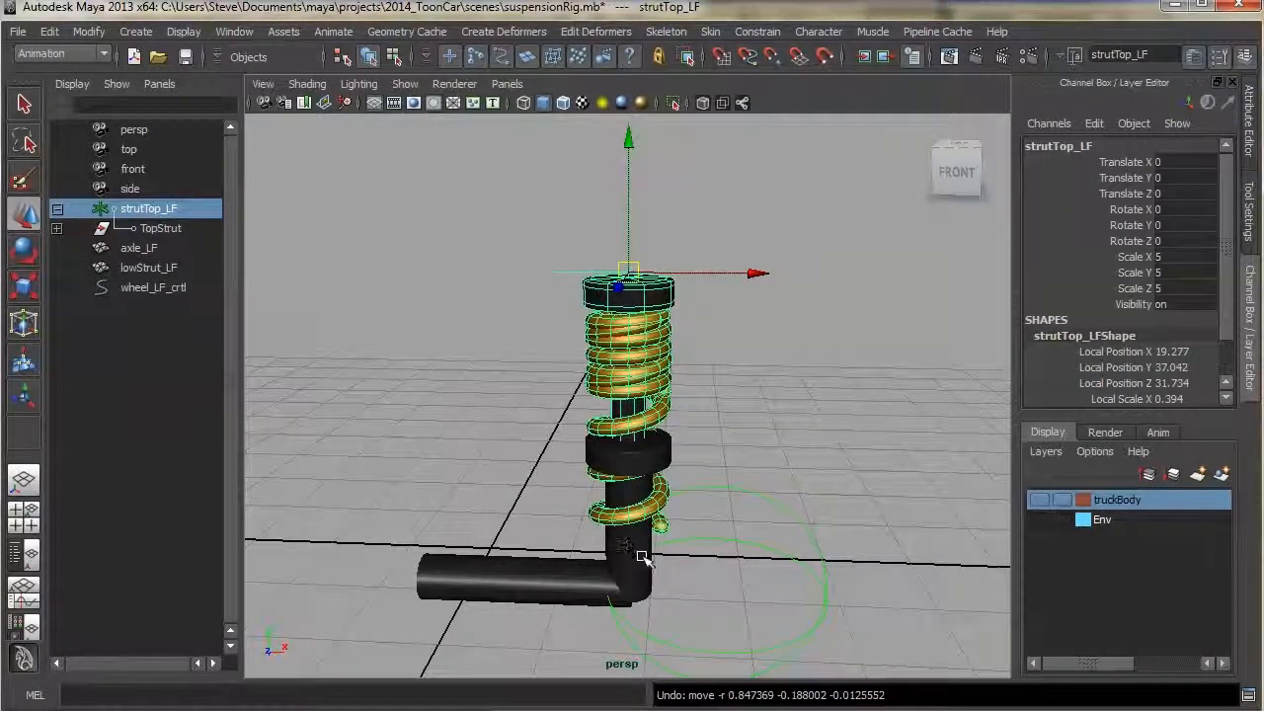
Parent lowStrut_LF under the wheel_LF_crtl control
left_click(640, 566)
left_click(616, 633)
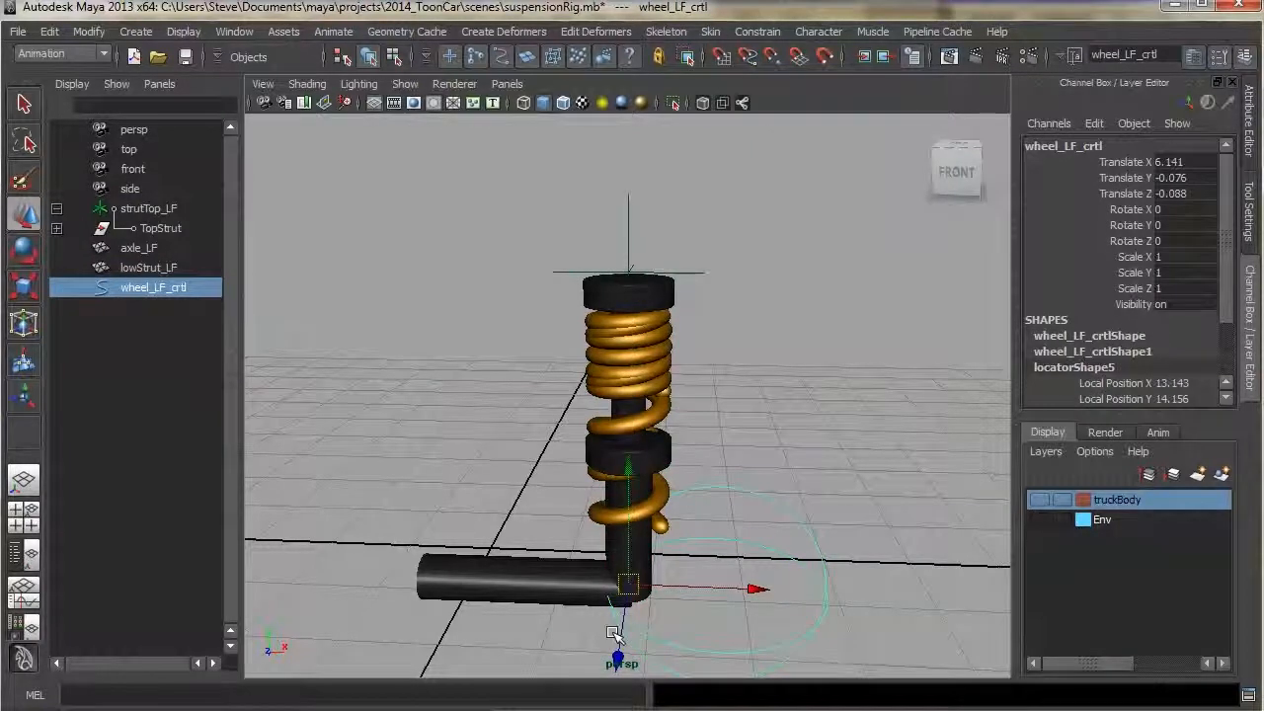
left_click(139, 268)
middle_click_drag(136, 278, 145, 284)
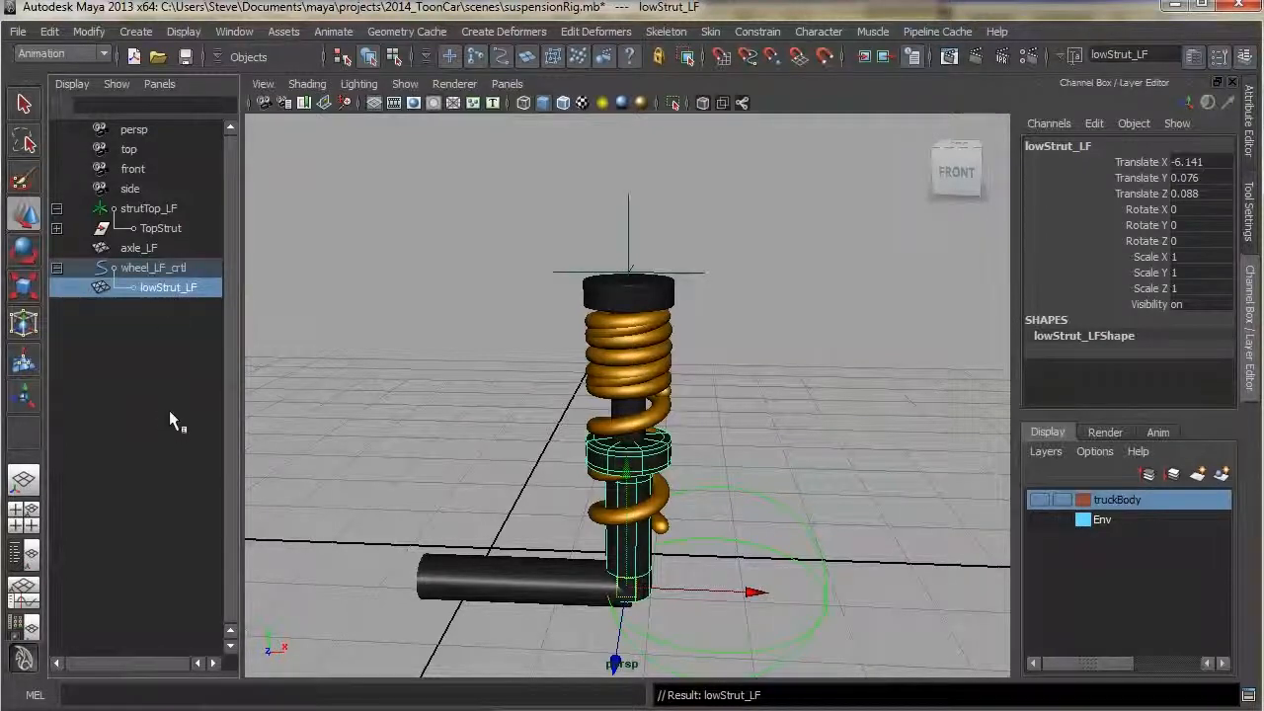
Move the wheel control to test the lower strut, undoing each test move
left_click_drag(706, 258, 657, 247)
key("ctrl+z")
left_click(707, 497)
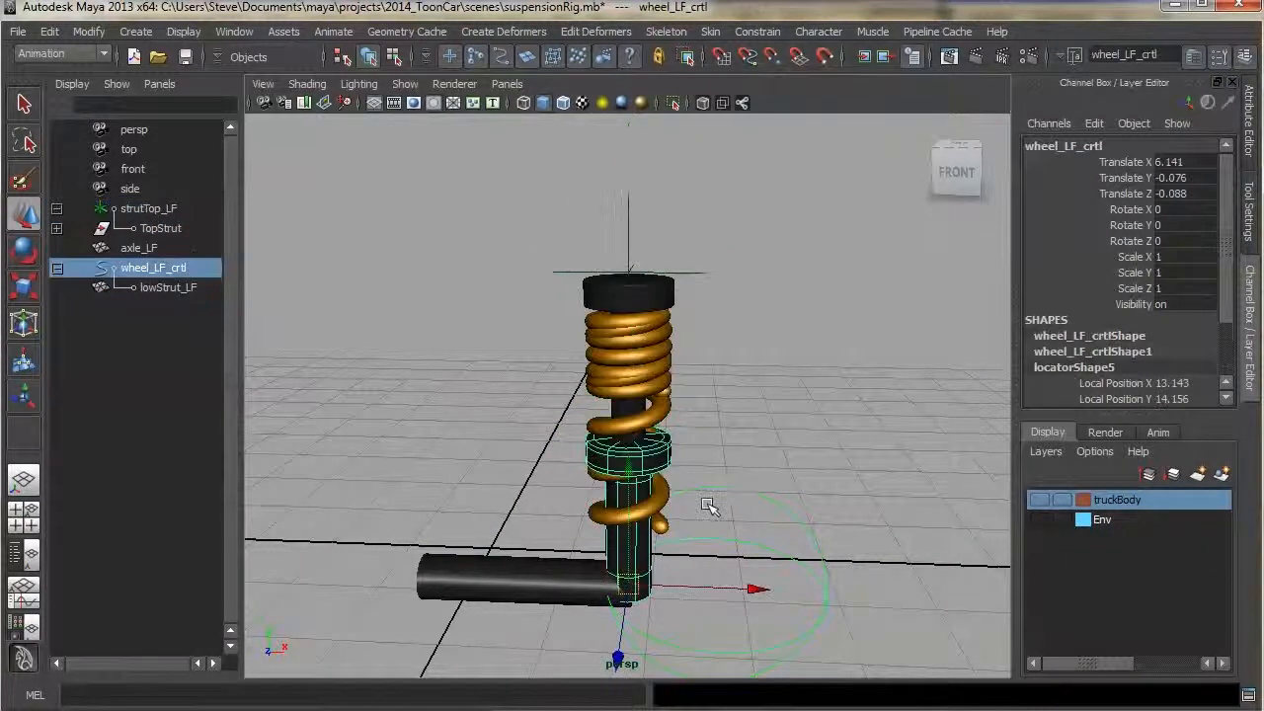
mouse_move(659, 526)
left_mouse_down()
mouse_move(656, 494)
mouse_move(659, 538)
left_mouse_up()
key("ctrl+z")
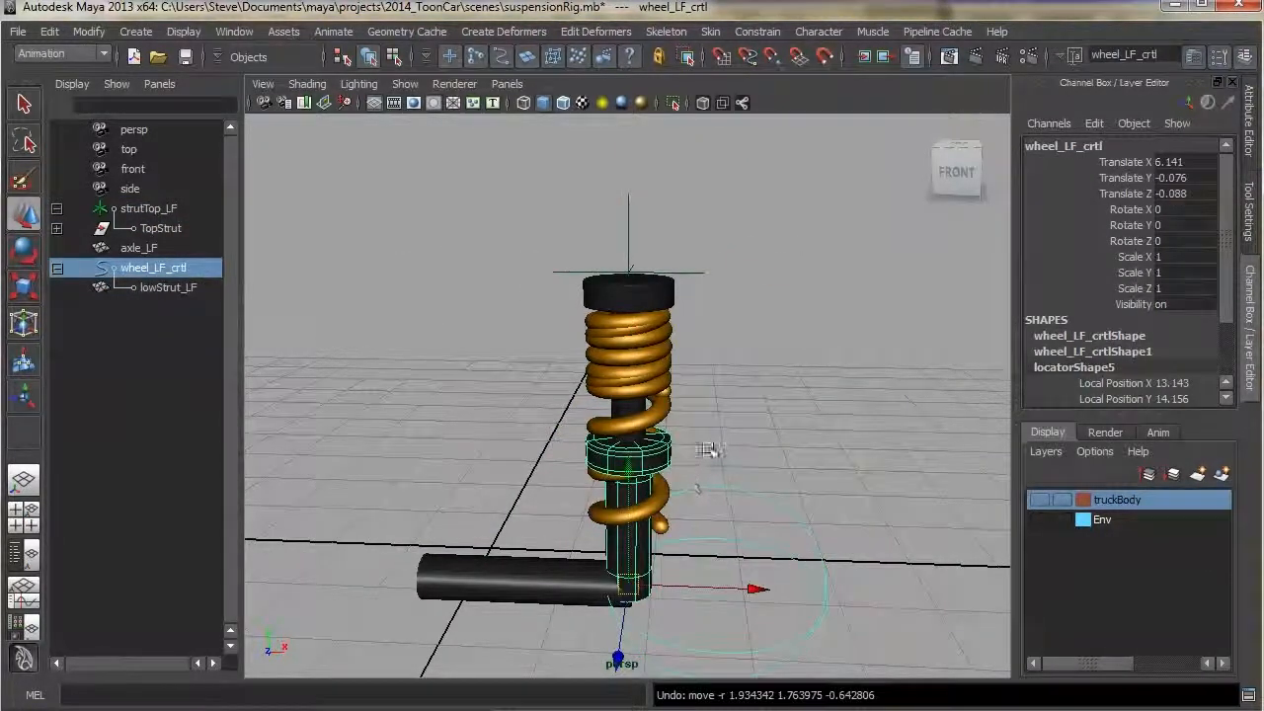
left_click(711, 455)
left_click_drag(753, 460, 765, 457, "alt")
right_click_drag(765, 457, 722, 451, "alt")
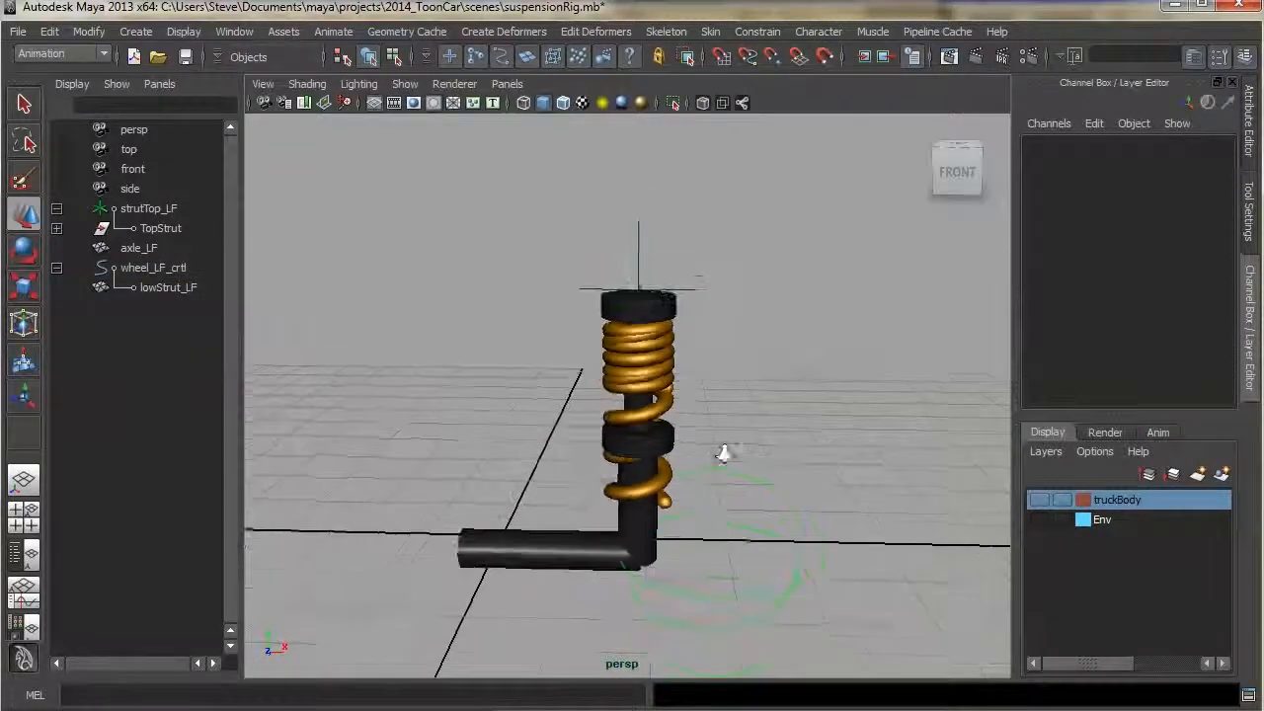
middle_click_drag(722, 451, 712, 454, "alt")
Open the Aim Constraint options and aim-constrain the axle to the wheel control with the default aim vector
left_click(757, 30)
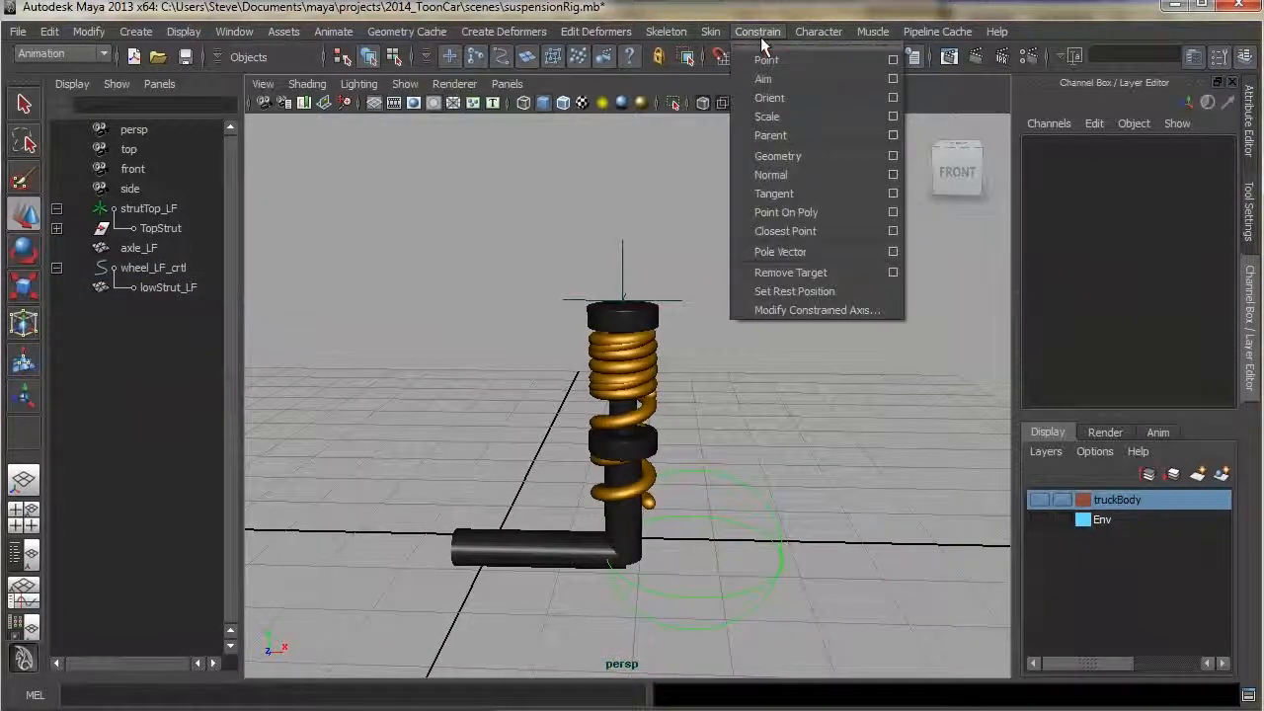
left_click(893, 78)
left_click_drag(1185, 283, 1014, 229)
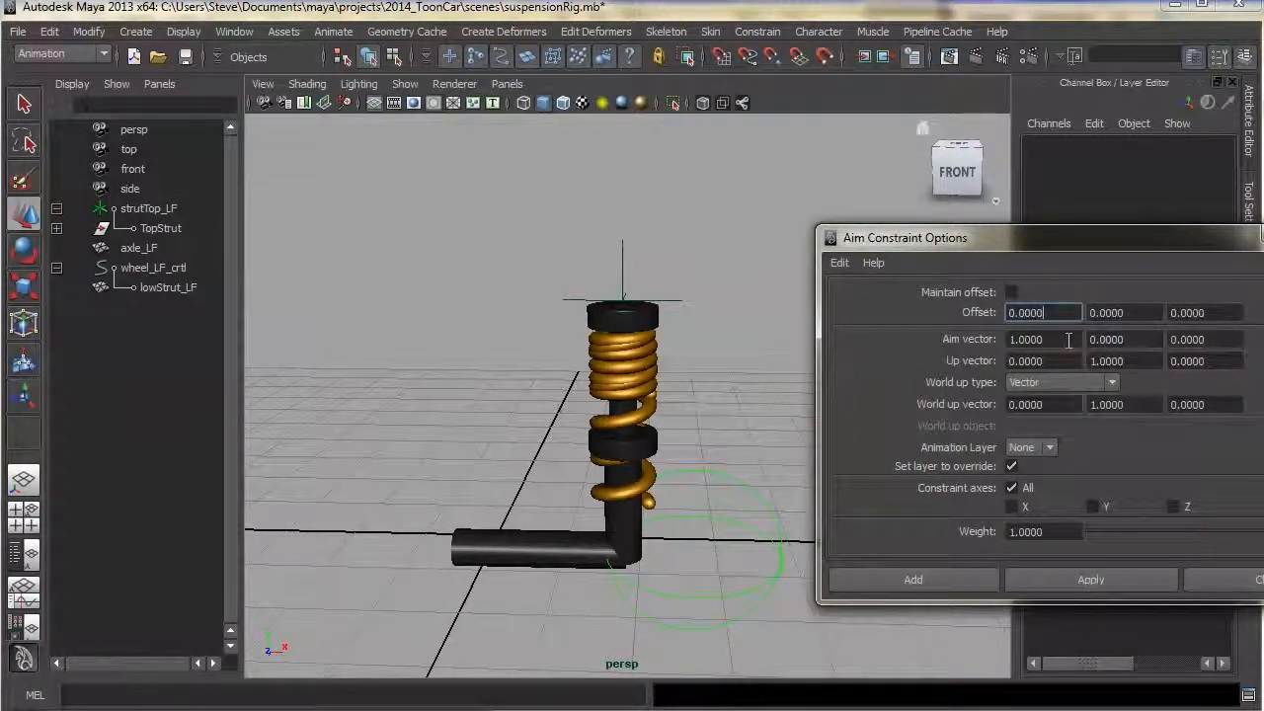
left_click(1032, 338)
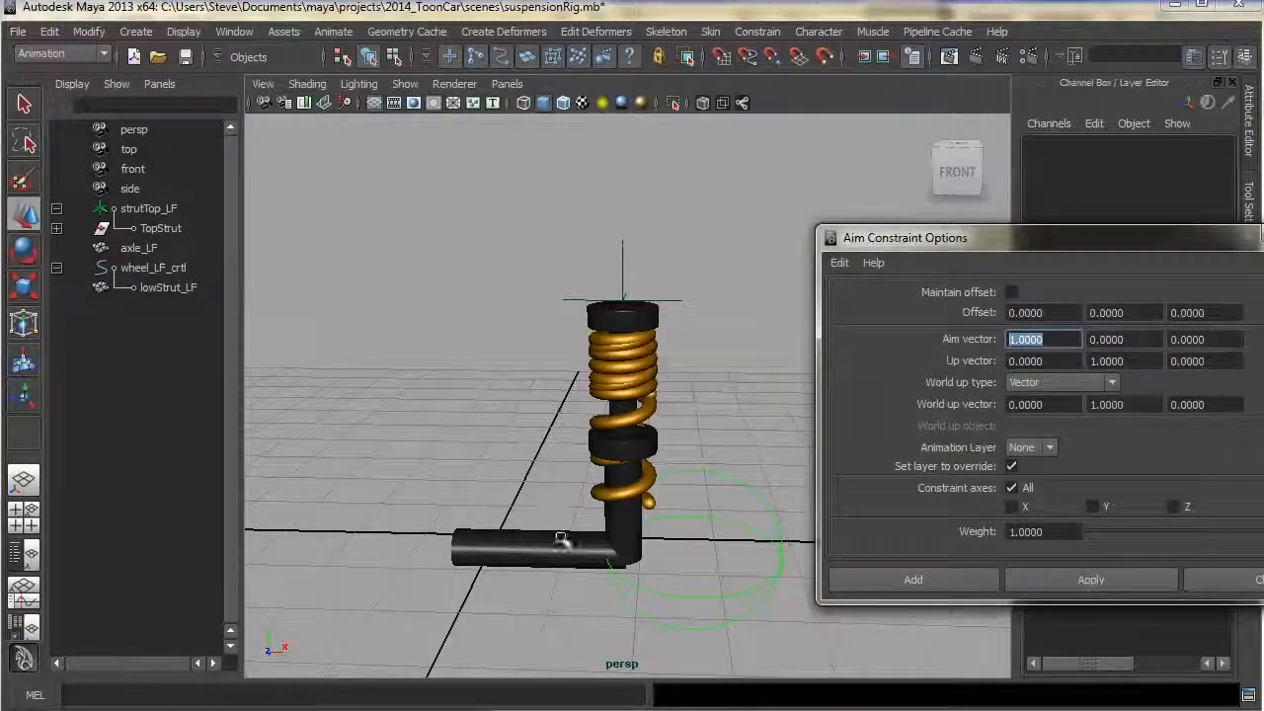
left_click(559, 541)
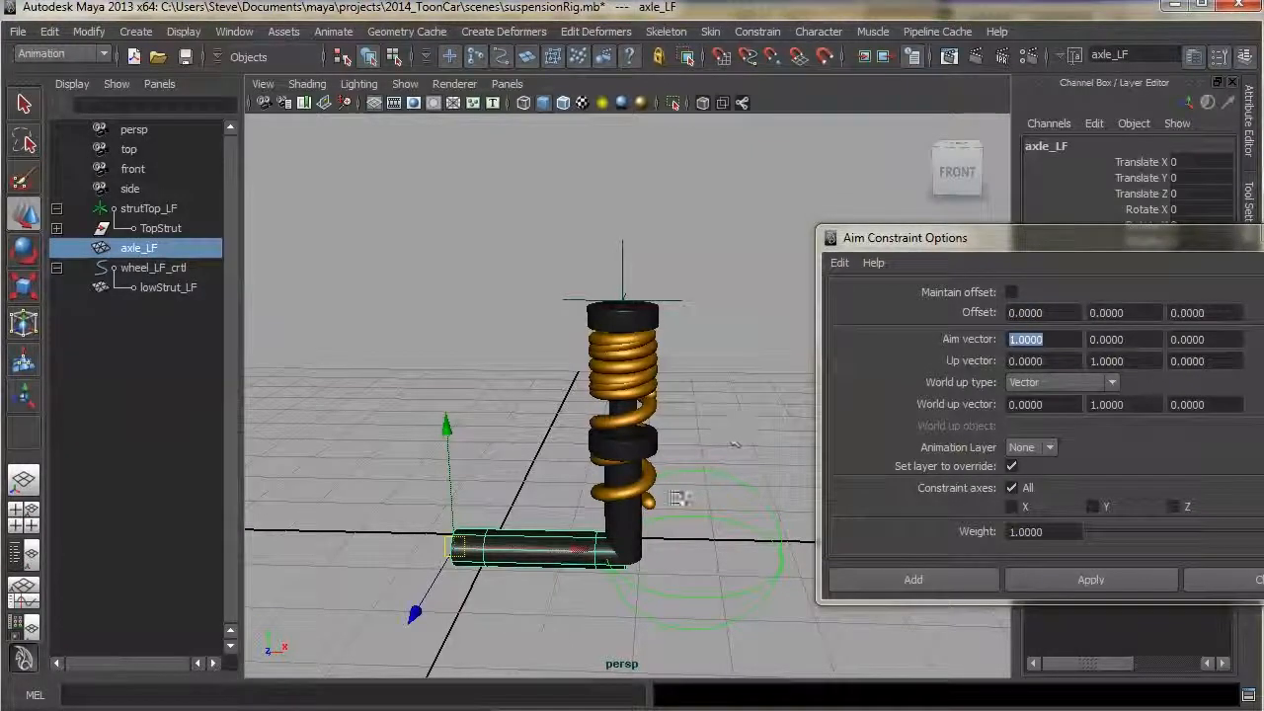
left_click(718, 498)
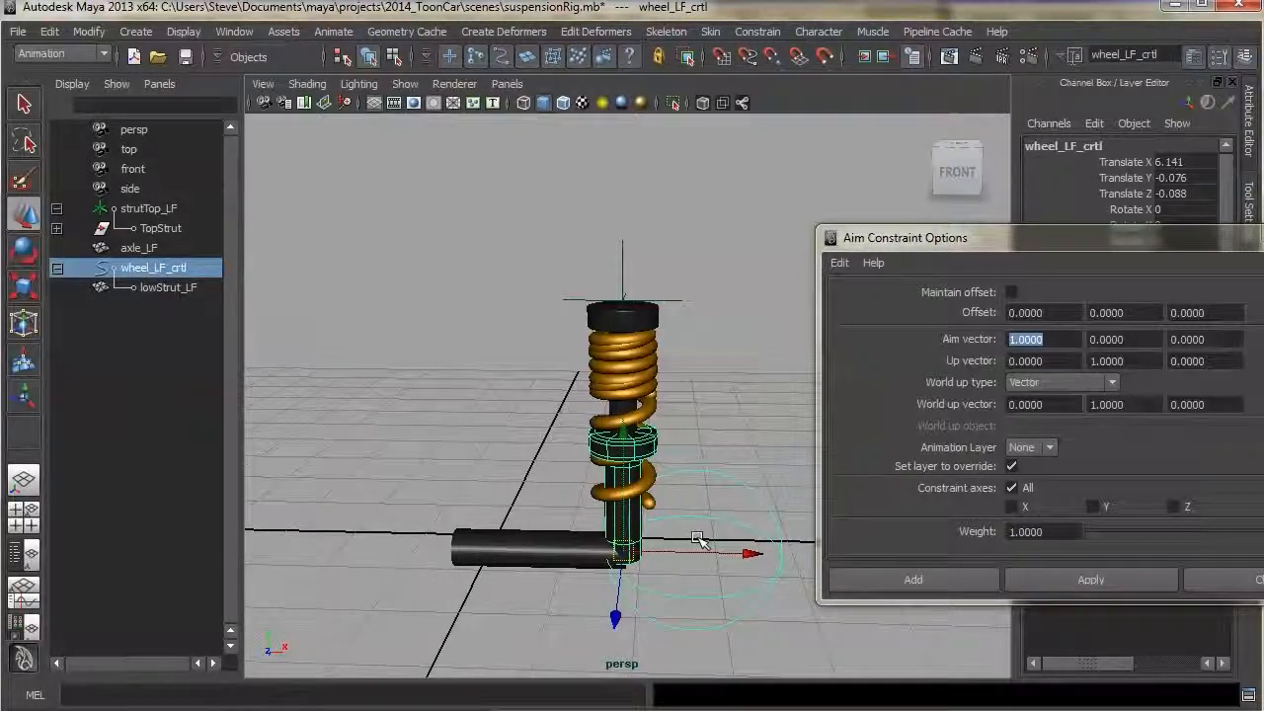
left_click(564, 549, "shift")
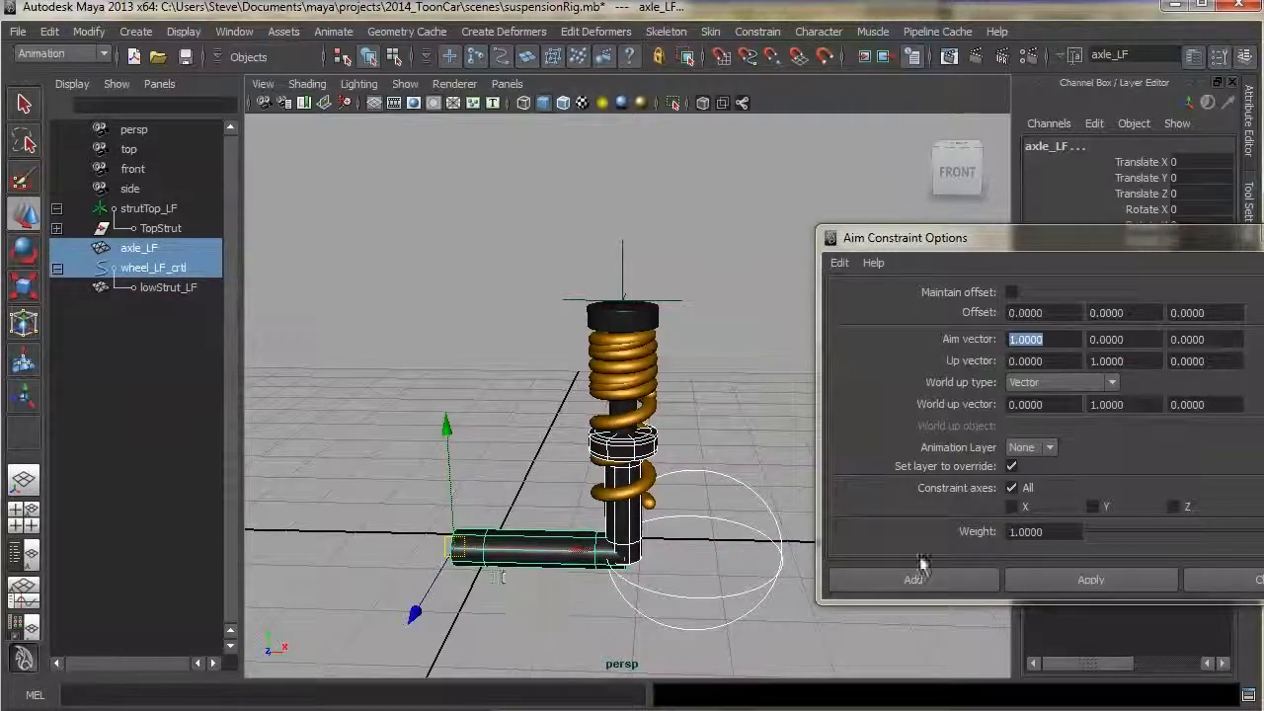
left_click(1083, 579)
Test-move the wheel control, then set the aim vector to 0, 1, 0
left_click(741, 480)
left_click_drag(703, 536, 669, 562)
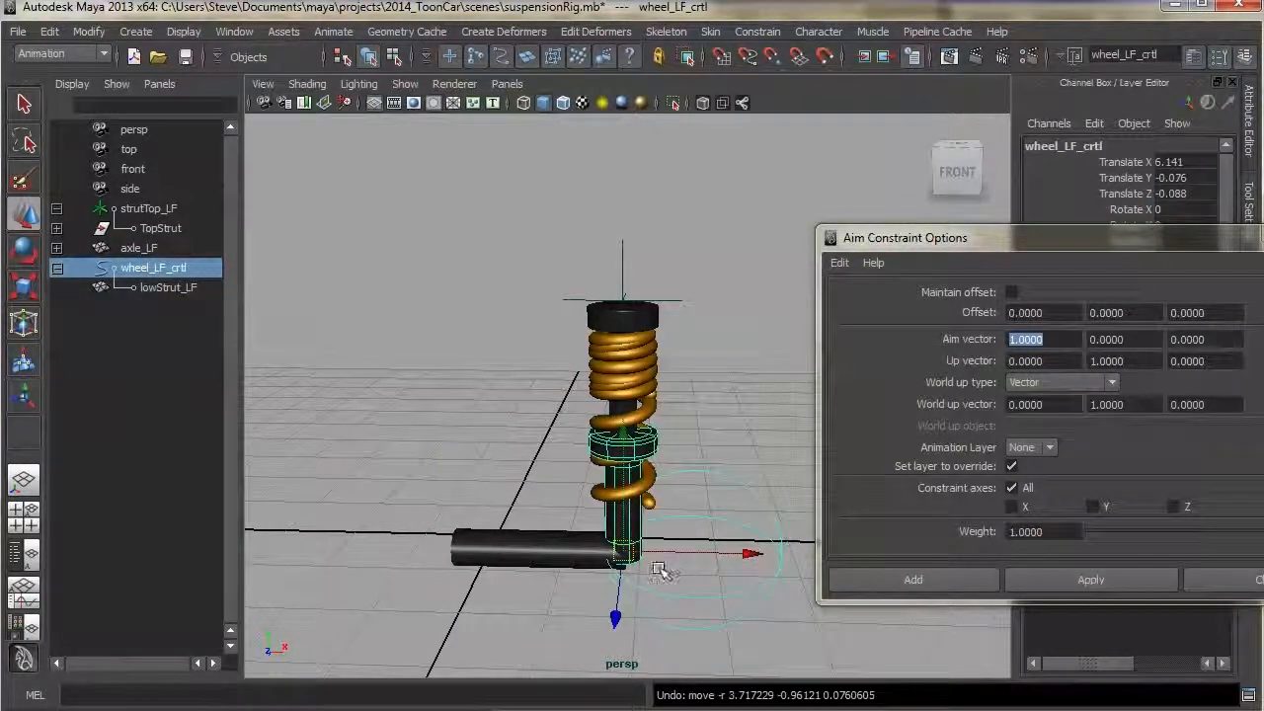
type("0")
key("Return")
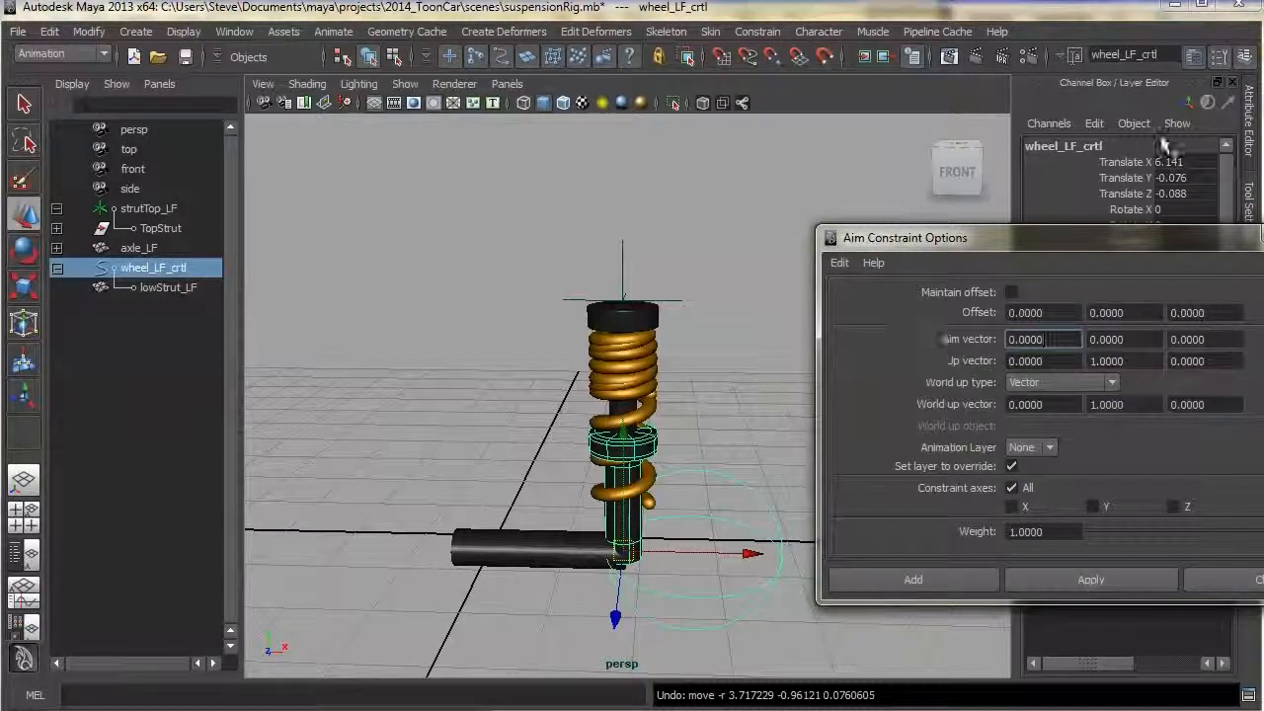
left_click(662, 444)
left_click(1126, 339)
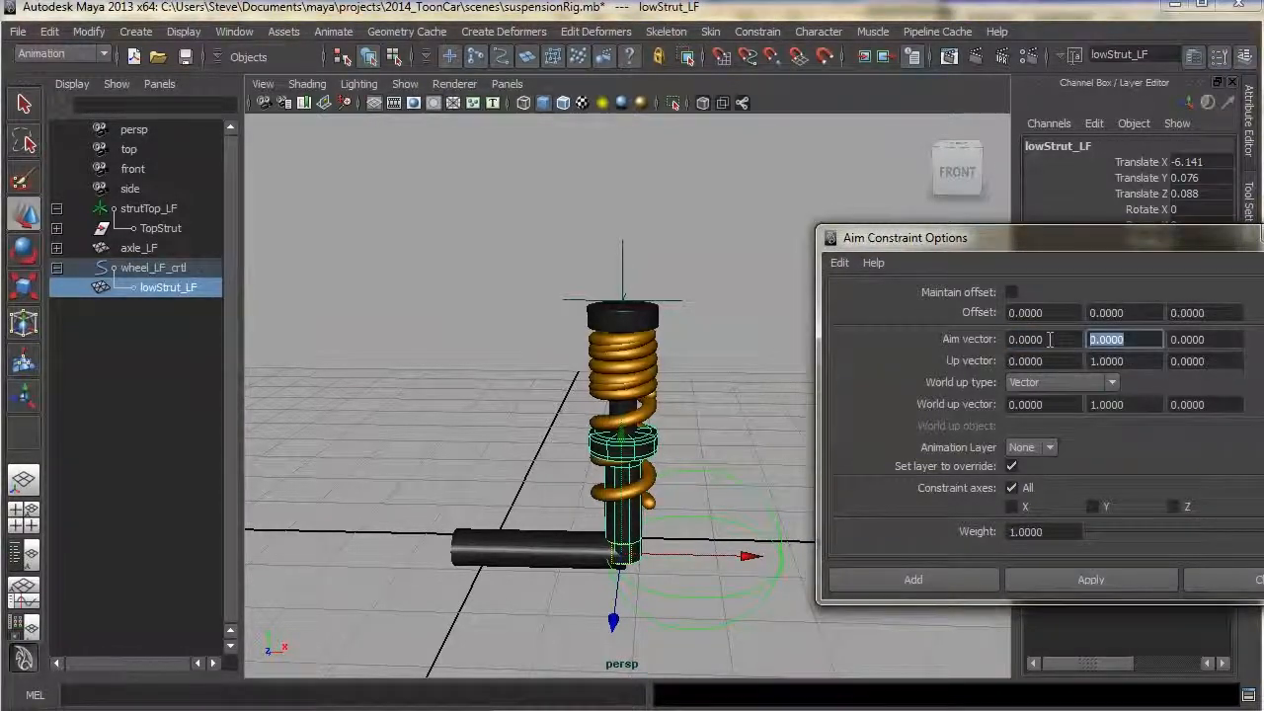
type("1")
key("Return")
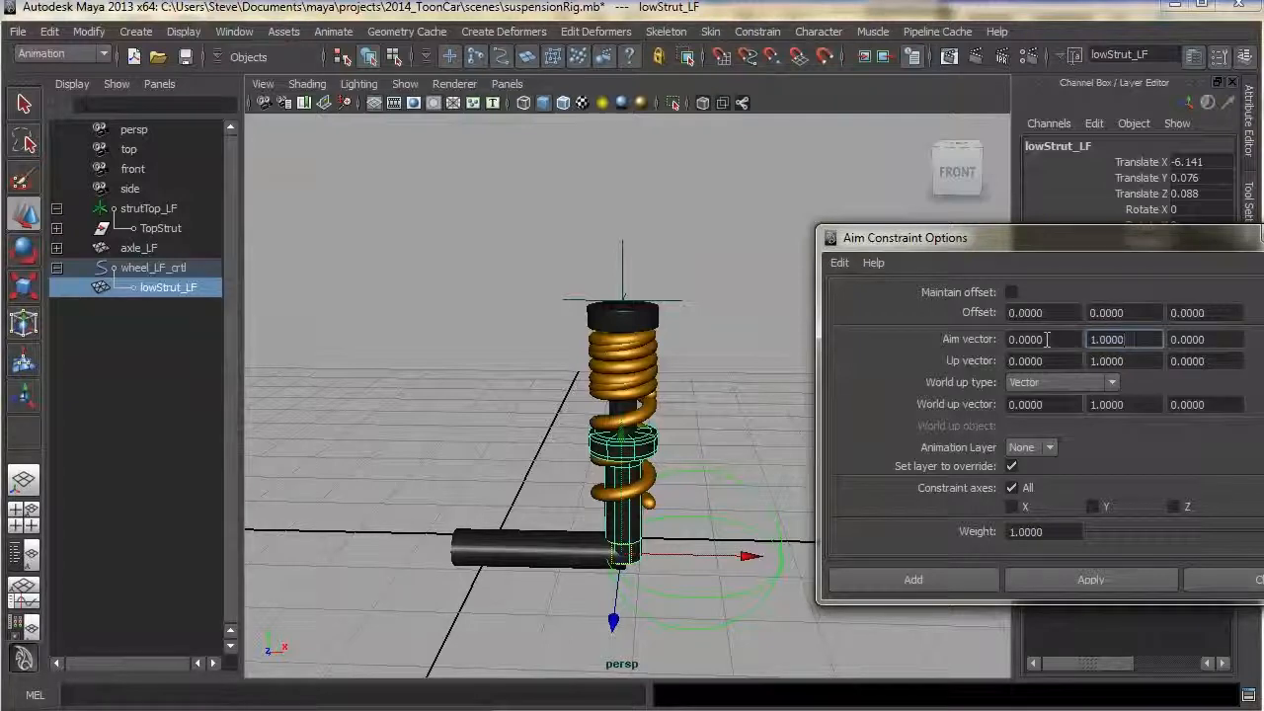
Aim-constrain lowStrut_LF toward TopStrut and test it by moving the strut top, undoing the move
left_click(150, 230)
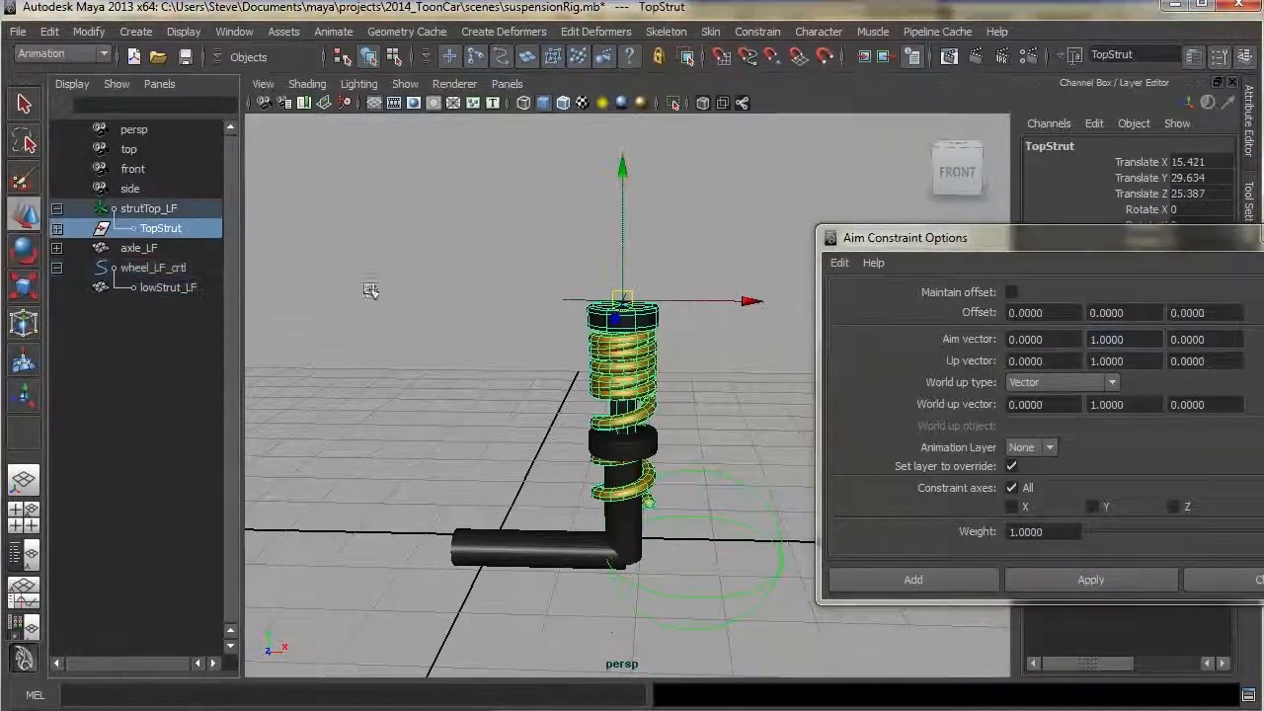
left_click(637, 531, "shift")
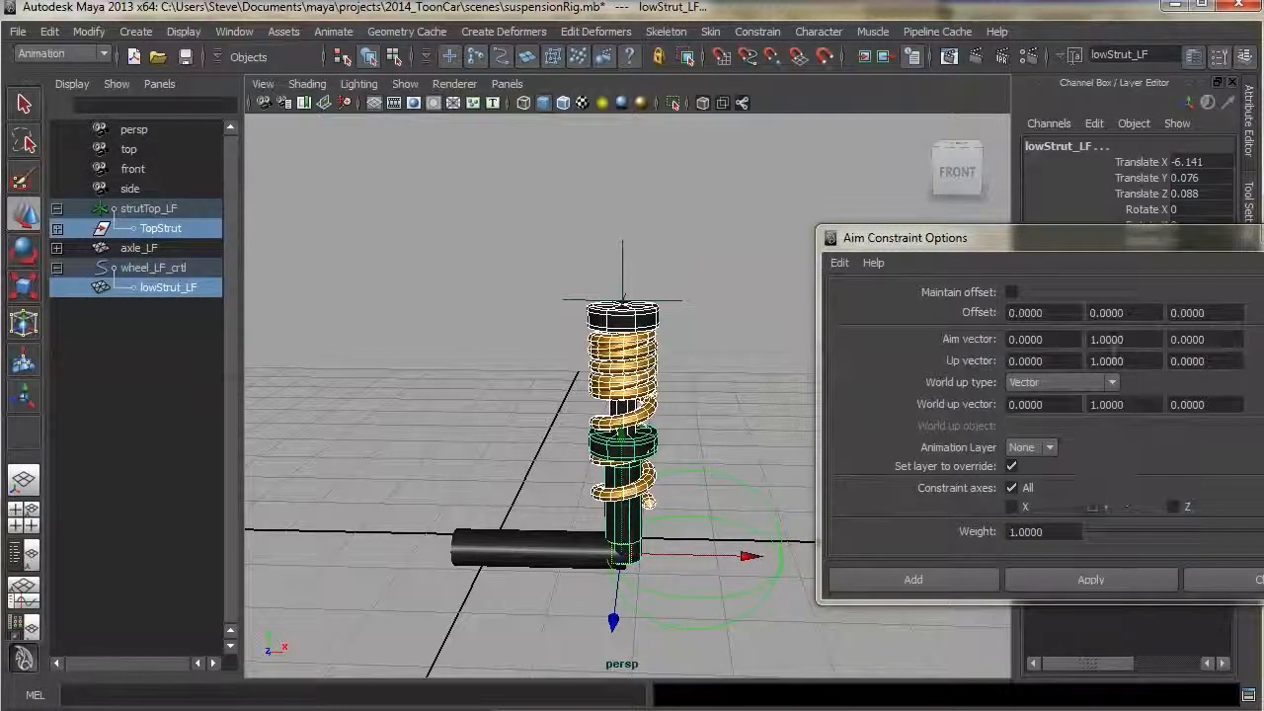
left_click(1114, 584)
left_click_drag(699, 264, 681, 237)
key("ctrl+z")
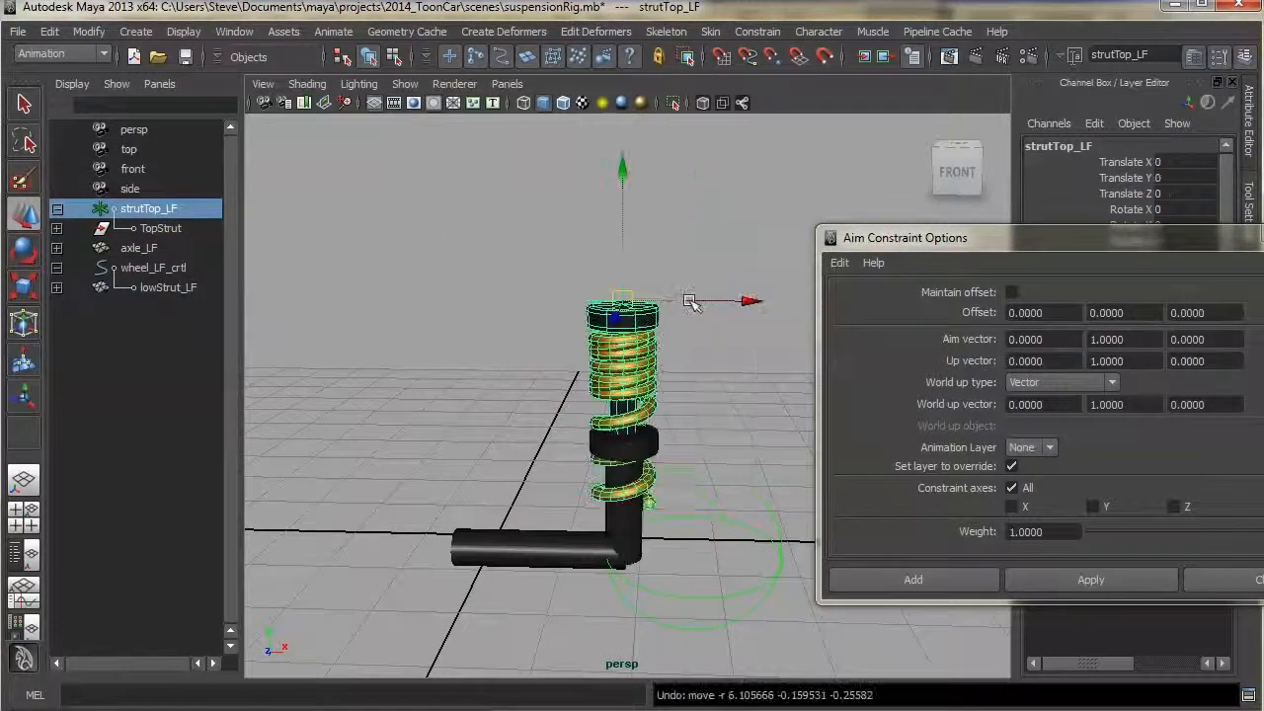
Aim-constrain TopStrut toward lowStrut_LF, then undo the constraint
double_click(1146, 338)
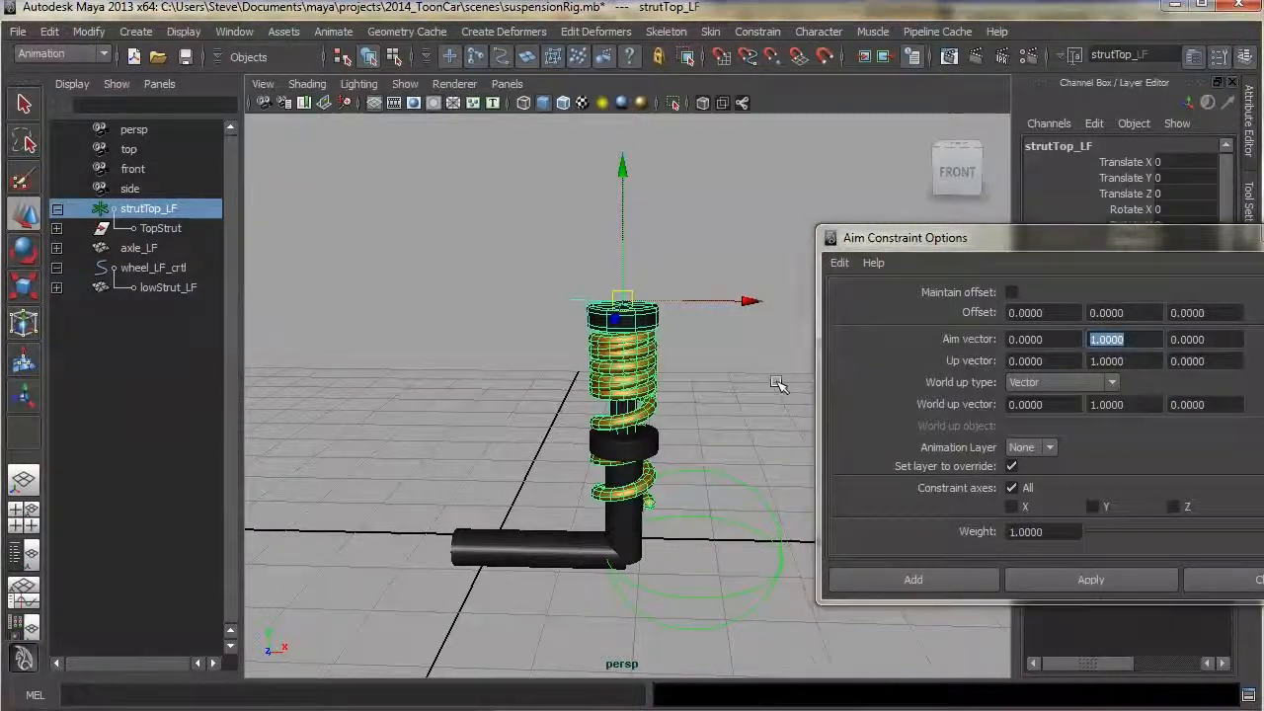
left_click(387, 291)
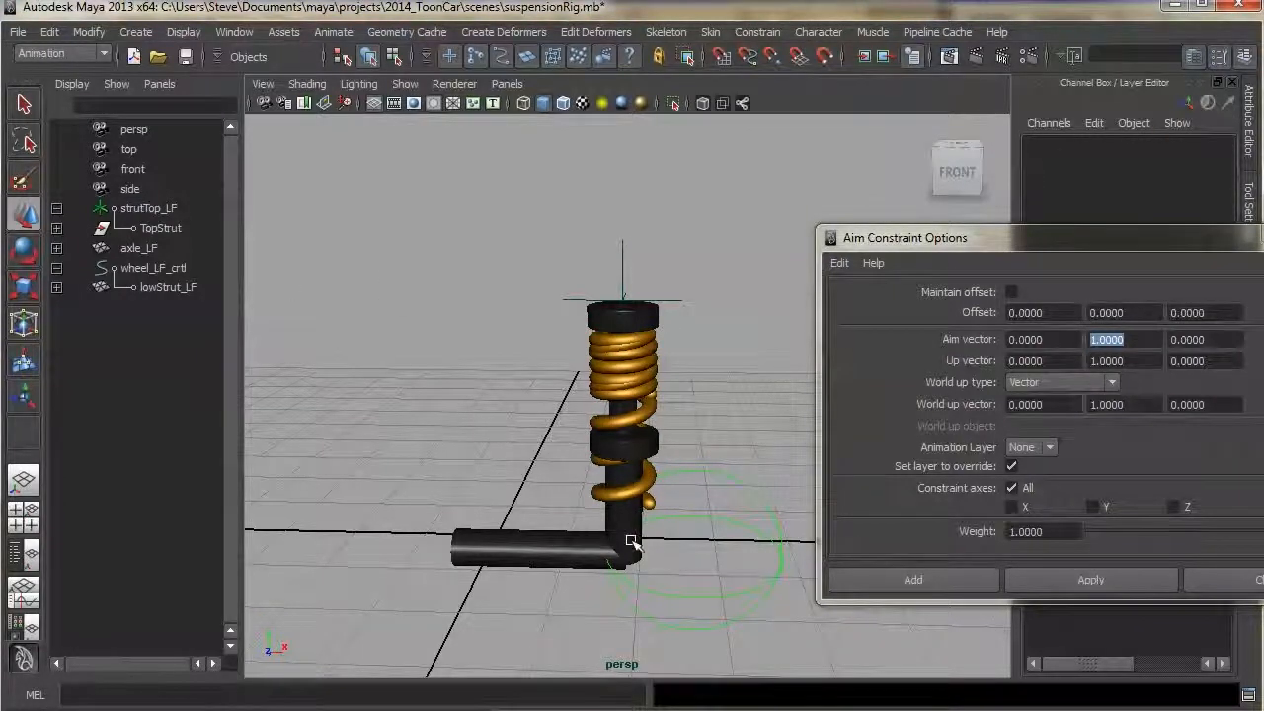
left_click(632, 541)
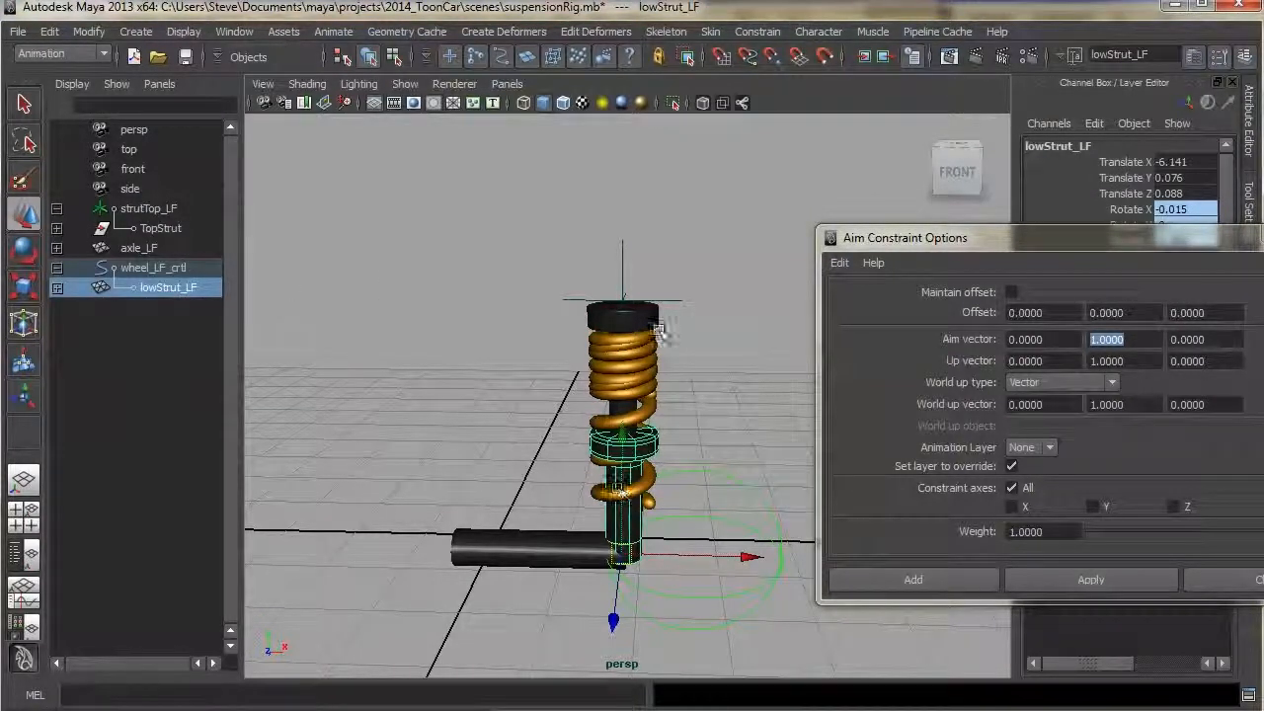
left_click(153, 229, "ctrl")
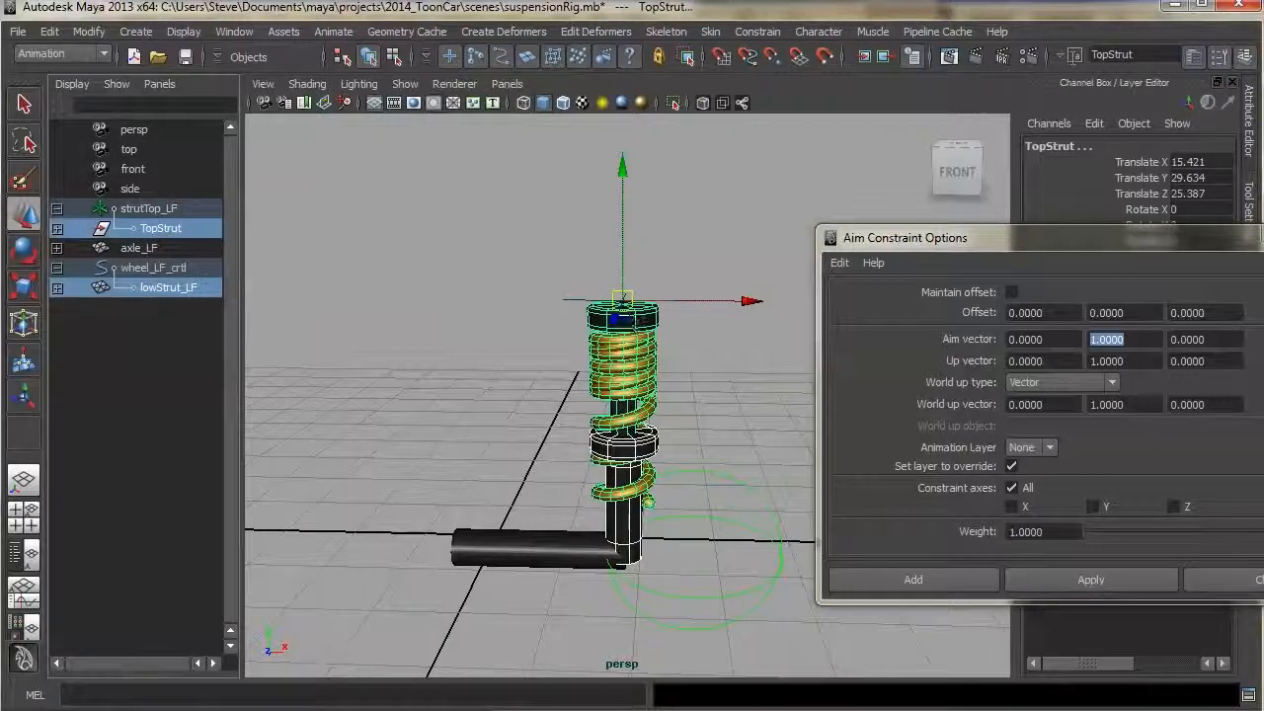
left_click(1090, 579)
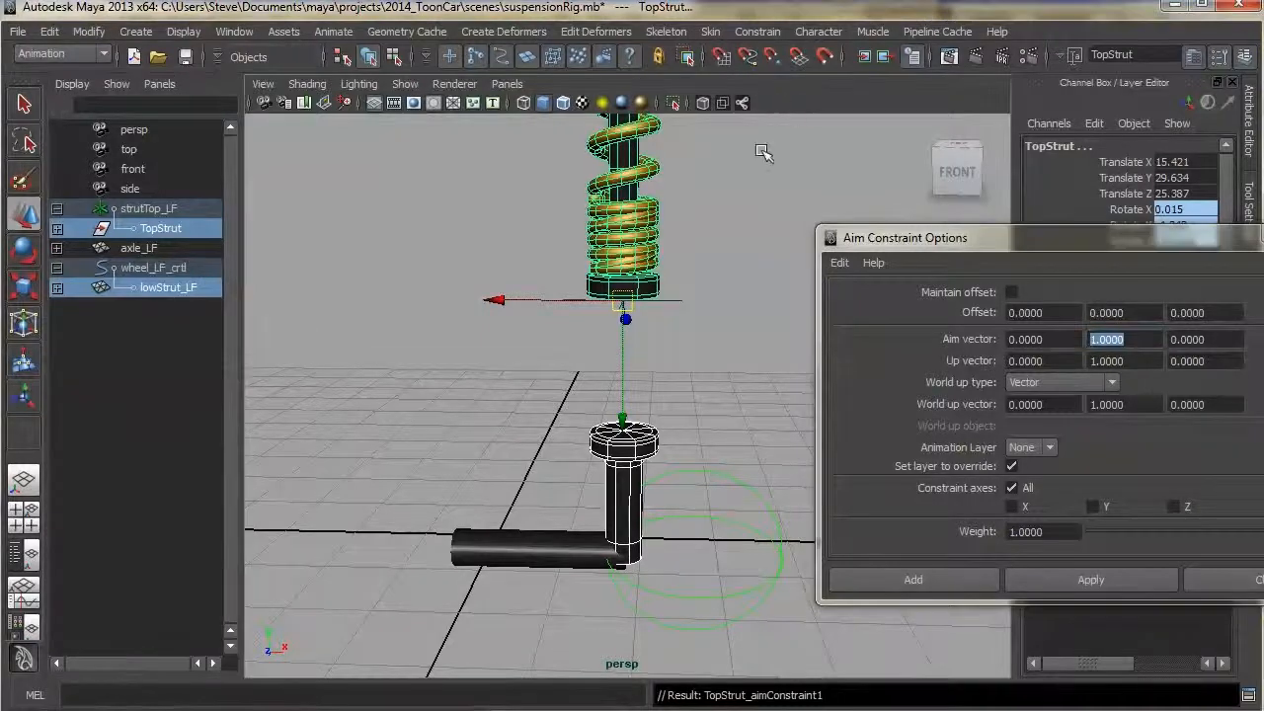
key("ctrl+z")
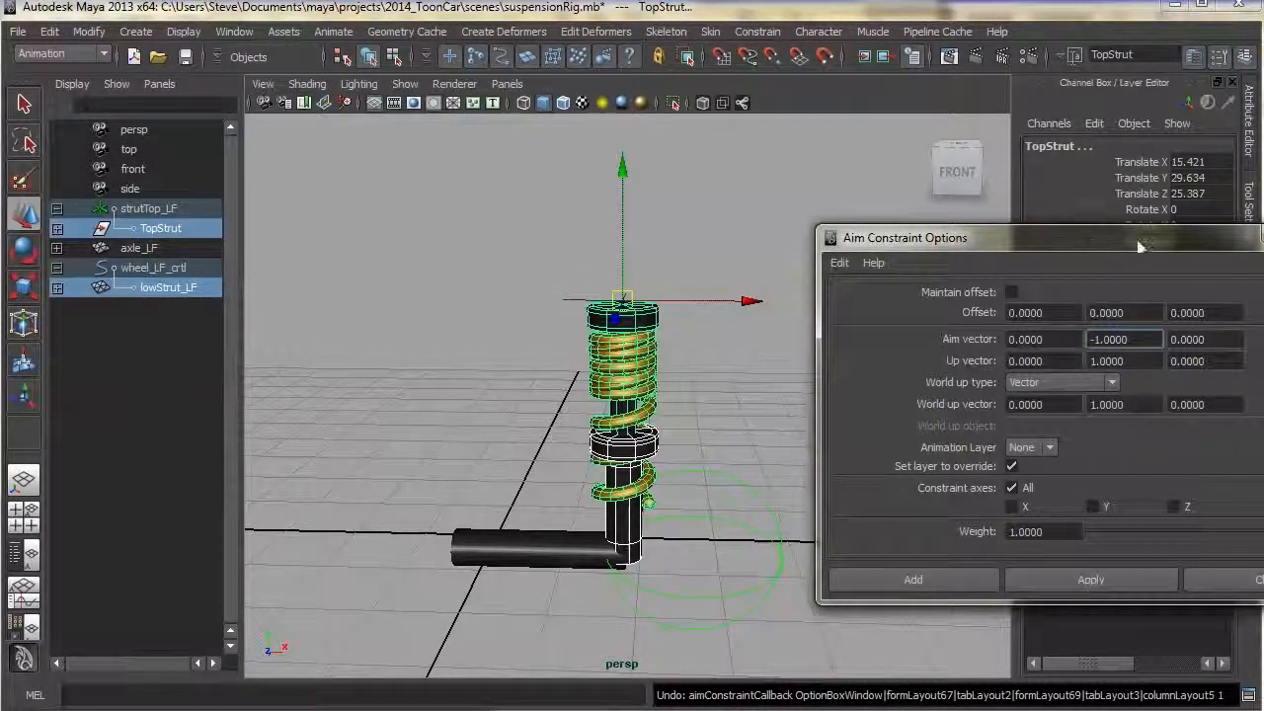
Reapply the aim constraint on TopStrut with aim vector 0, -1, 0 and test it by moving the wheel control and strut top
left_click(1090, 579)
left_click(647, 553)
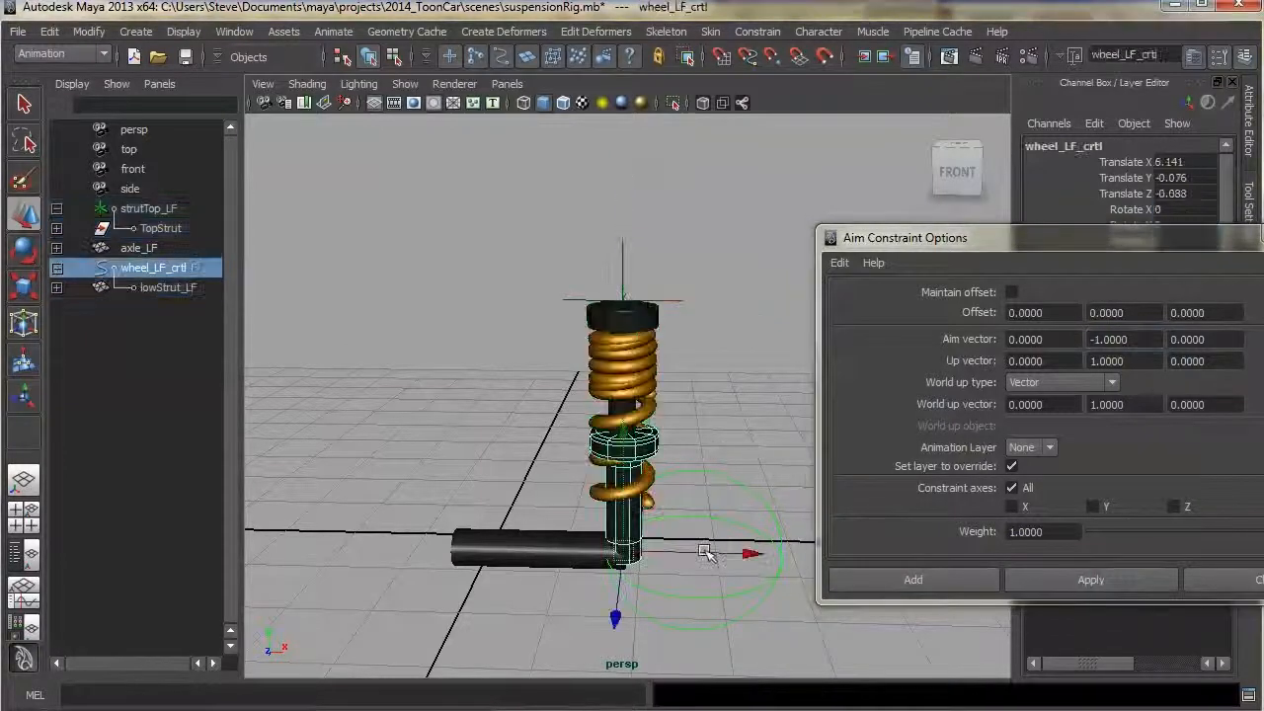
mouse_move(647, 553)
left_mouse_down()
mouse_move(711, 541)
mouse_move(697, 568)
mouse_move(776, 527)
mouse_move(648, 469)
mouse_move(628, 555)
left_mouse_up()
left_click(673, 300)
left_click_drag(623, 299, 621, 261)
key("ctrl+z")
key("ctrl+z")
key("ctrl+z")
key("ctrl+z")
key("ctrl+z")
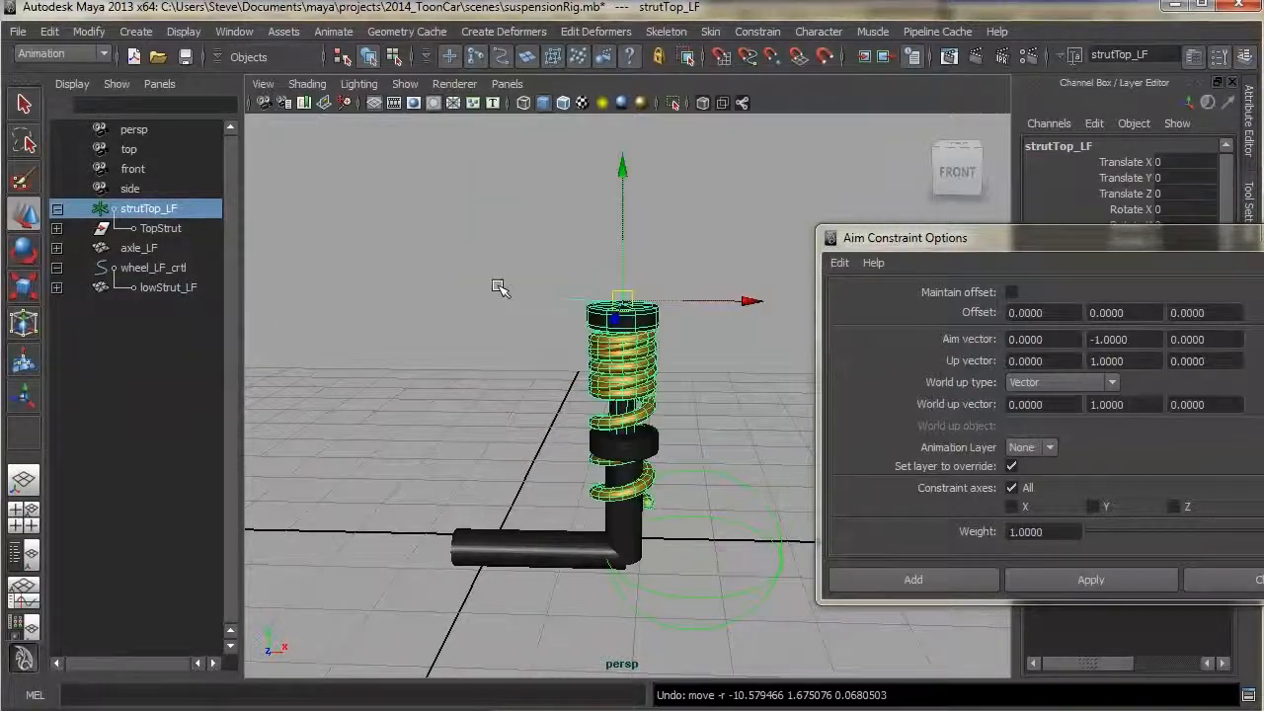
Close the Aim Constraint options and undo the TopStrut constraint attempts
left_click(1255, 582)
key("ctrl+z")
key("ctrl+z")
key("ctrl+z")
key("ctrl+z")
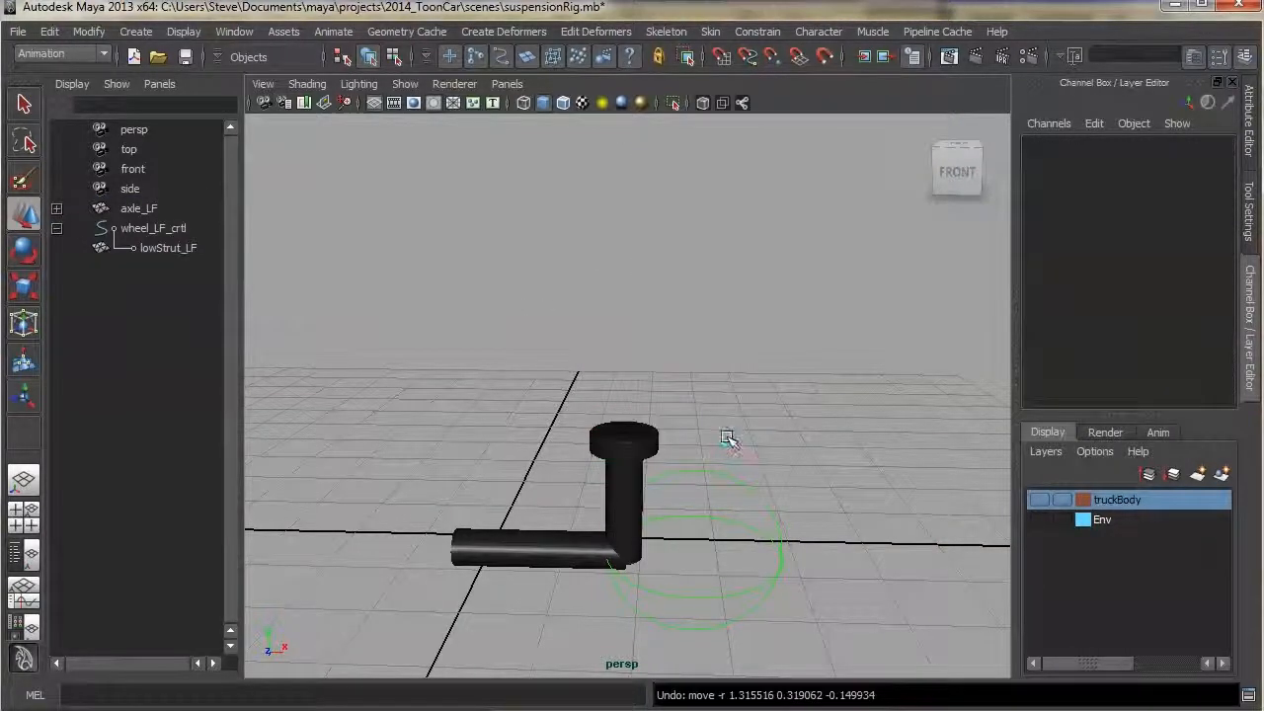
key("ctrl+z")
left_click(653, 512)
left_click_drag(625, 553, 573, 500)
key("ctrl+z")
mouse_move(709, 413)
left_mouse_down("alt")
mouse_move(705, 392)
mouse_move(705, 409)
left_mouse_up("alt")
left_click(652, 423)
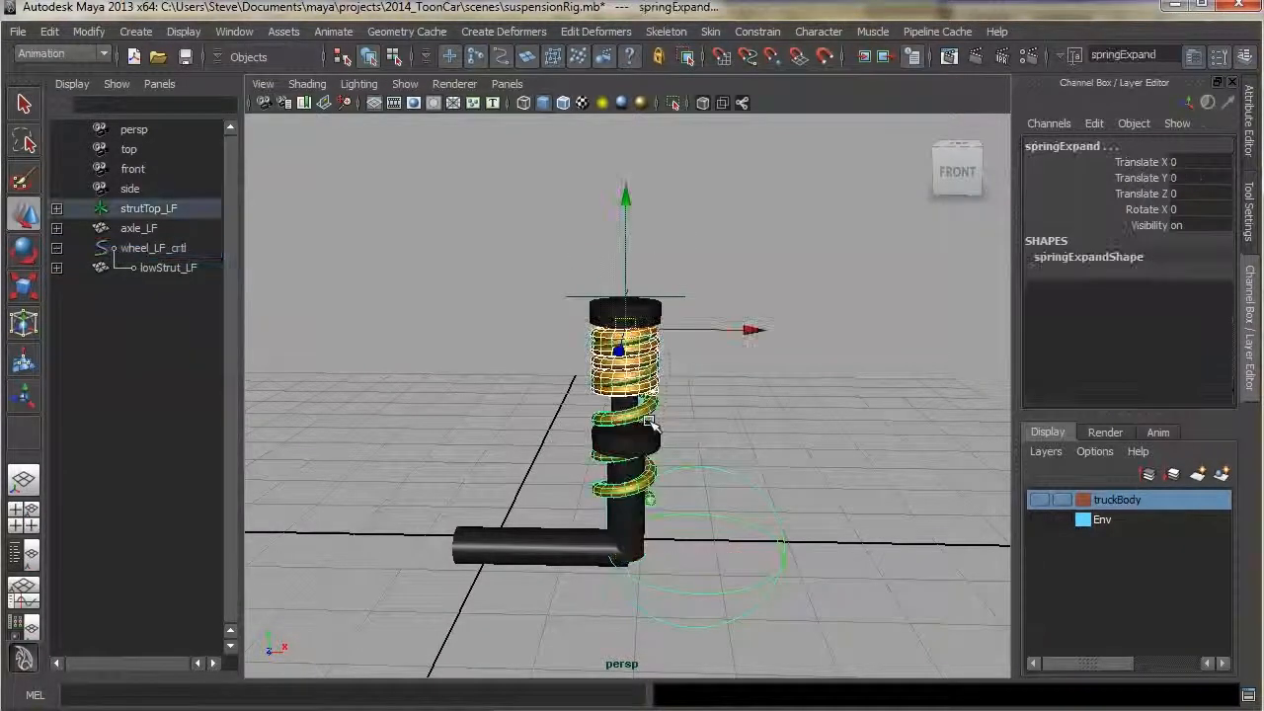
Open the Blend Shape editor and position its window beside the viewport
left_click(760, 236)
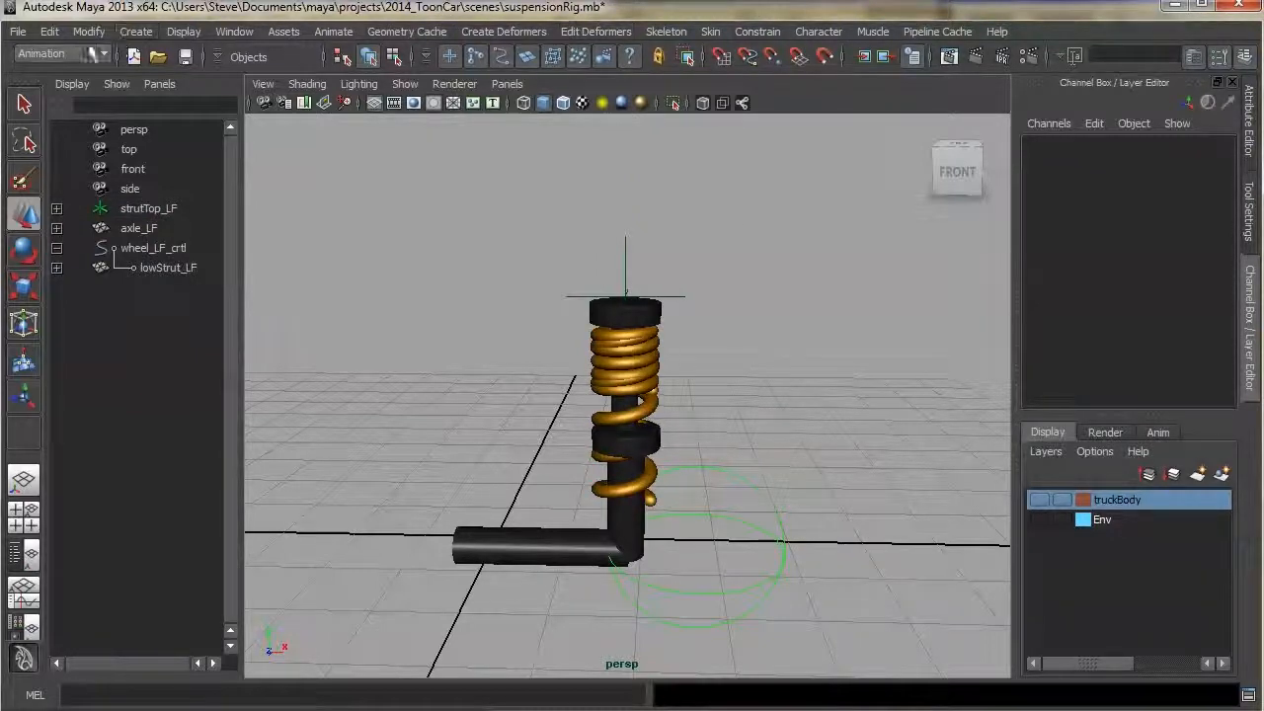
left_click(64, 55)
left_click(65, 55)
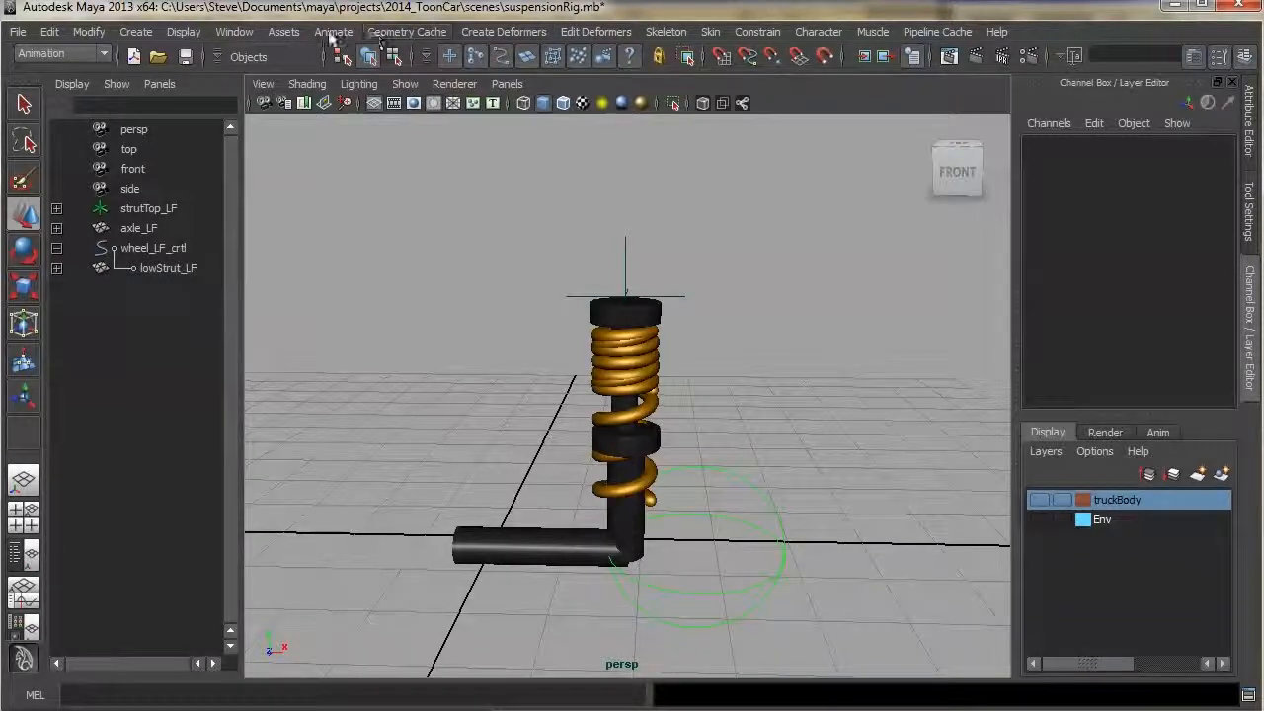
left_click(239, 32)
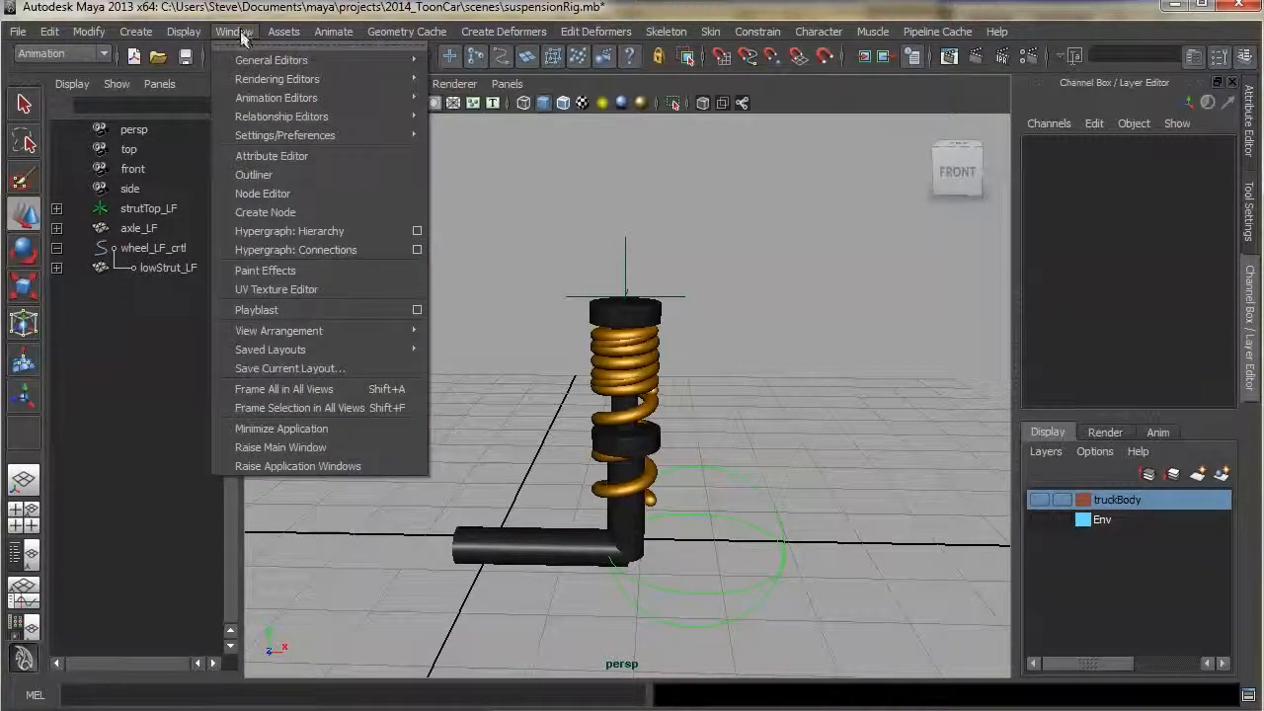
mouse_move(326, 97)
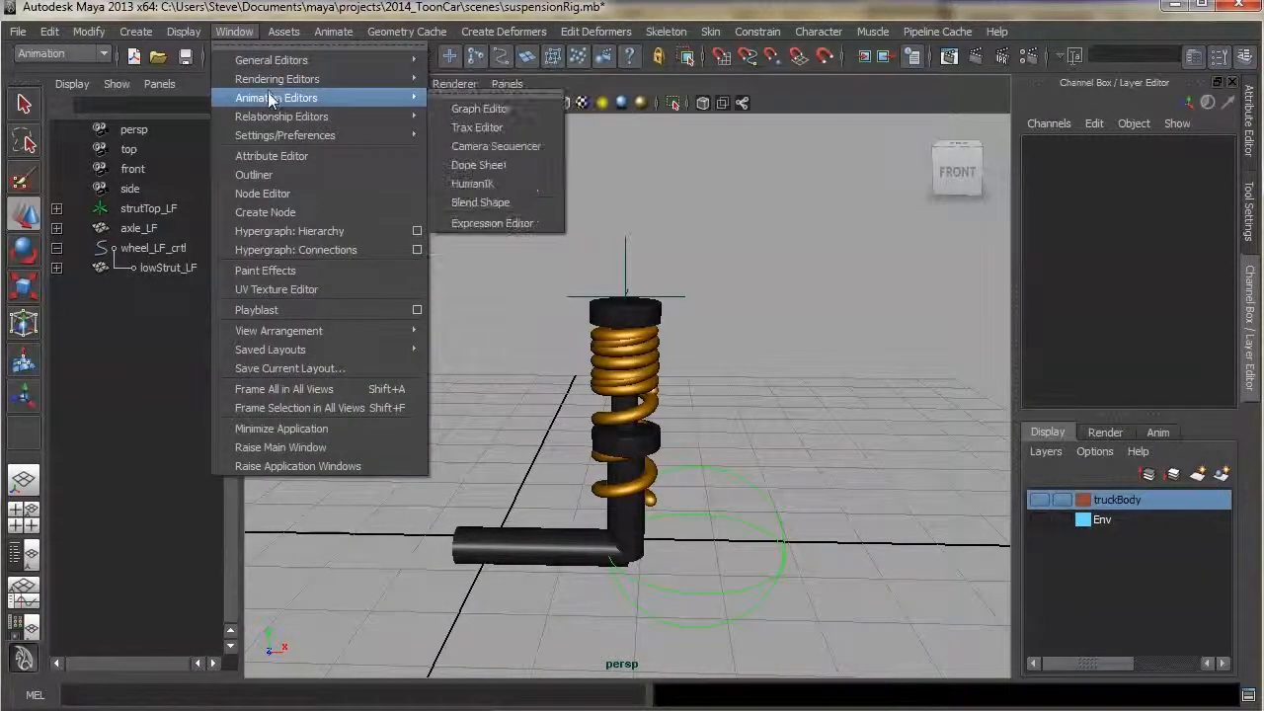
left_click(488, 203)
left_click_drag(1170, 369, 1006, 231)
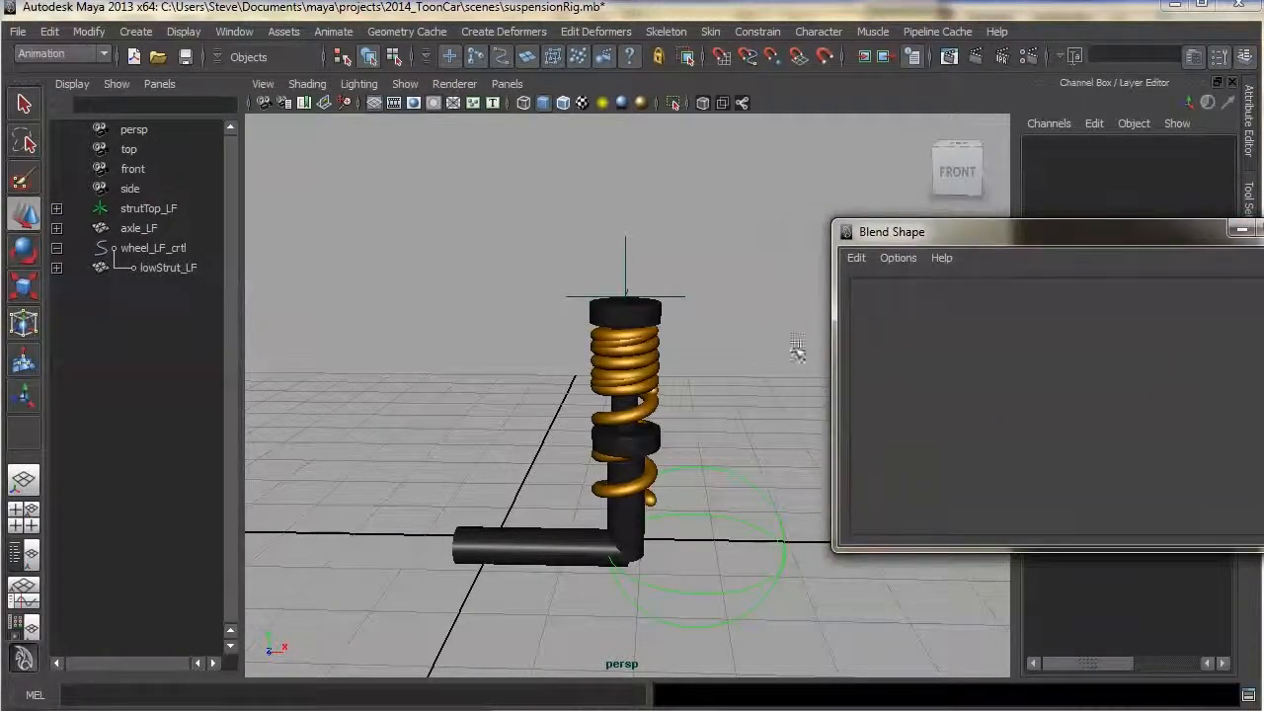
Select springExpand then springComp and create a blend shape from the Blend Shape editor
left_click(674, 412)
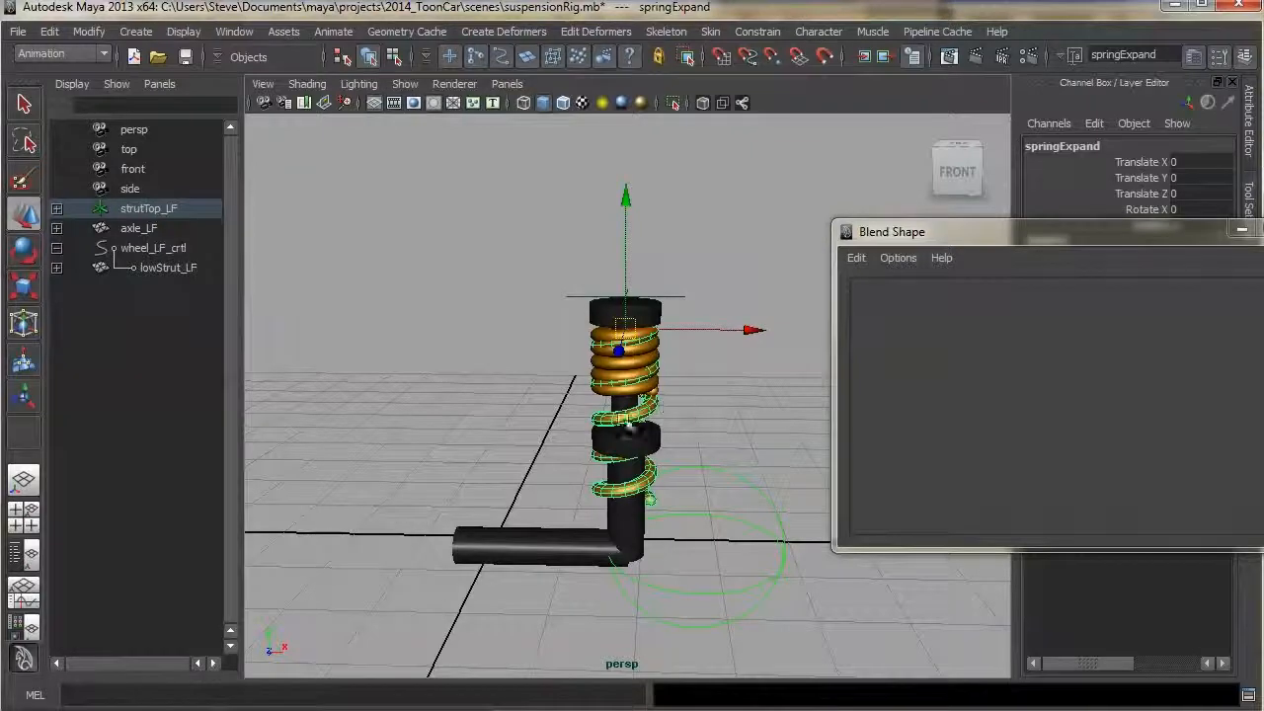
left_click(655, 388, "shift")
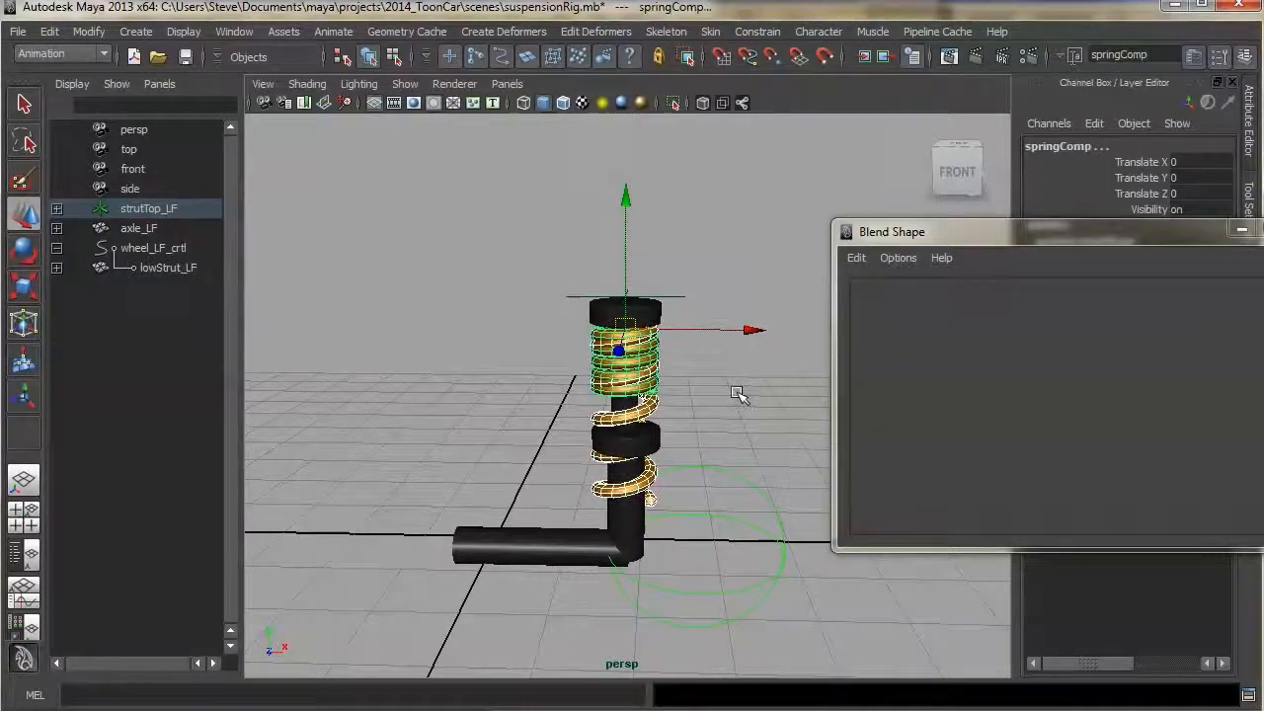
left_click(851, 255)
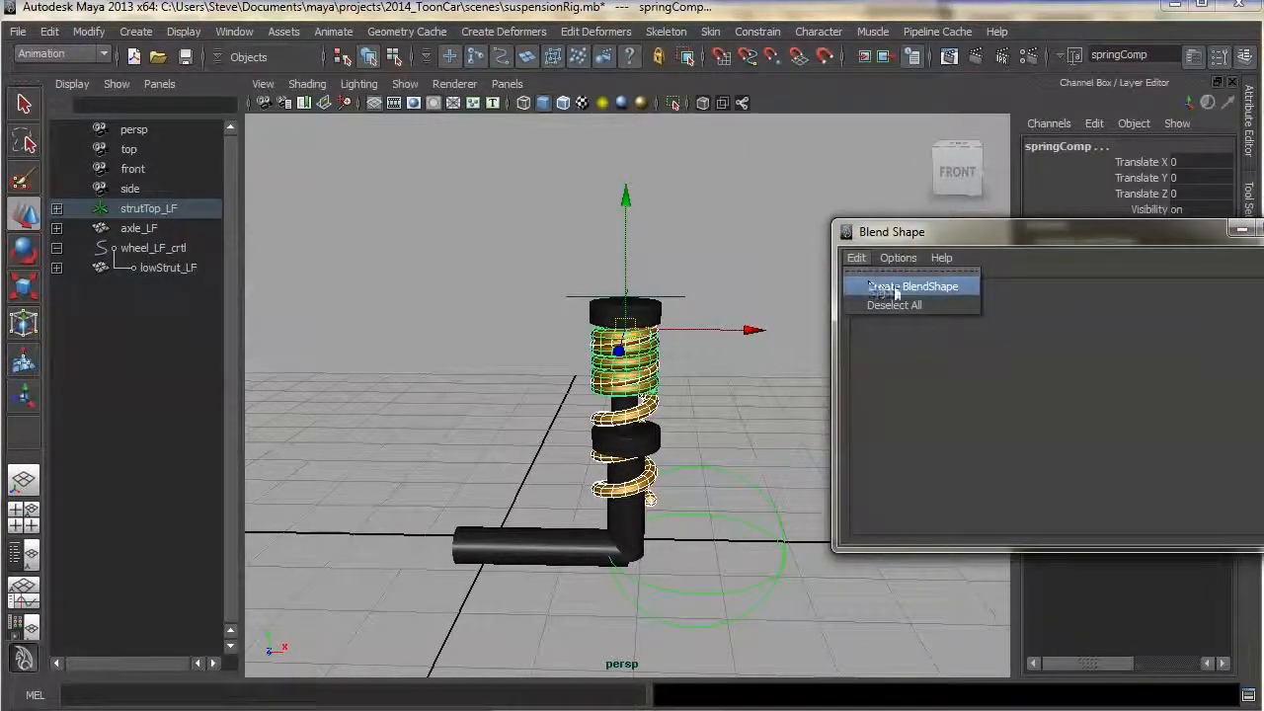
left_click(896, 287)
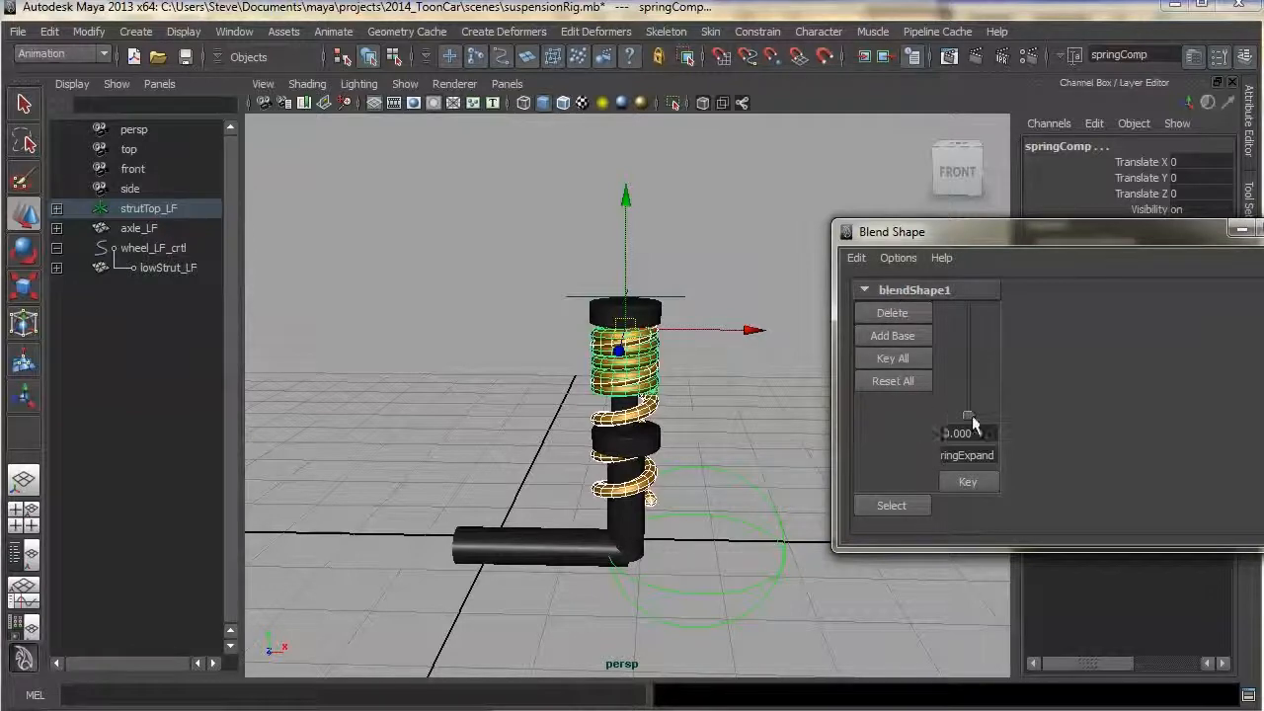
left_click_drag(970, 417, 954, 464)
left_click(688, 406)
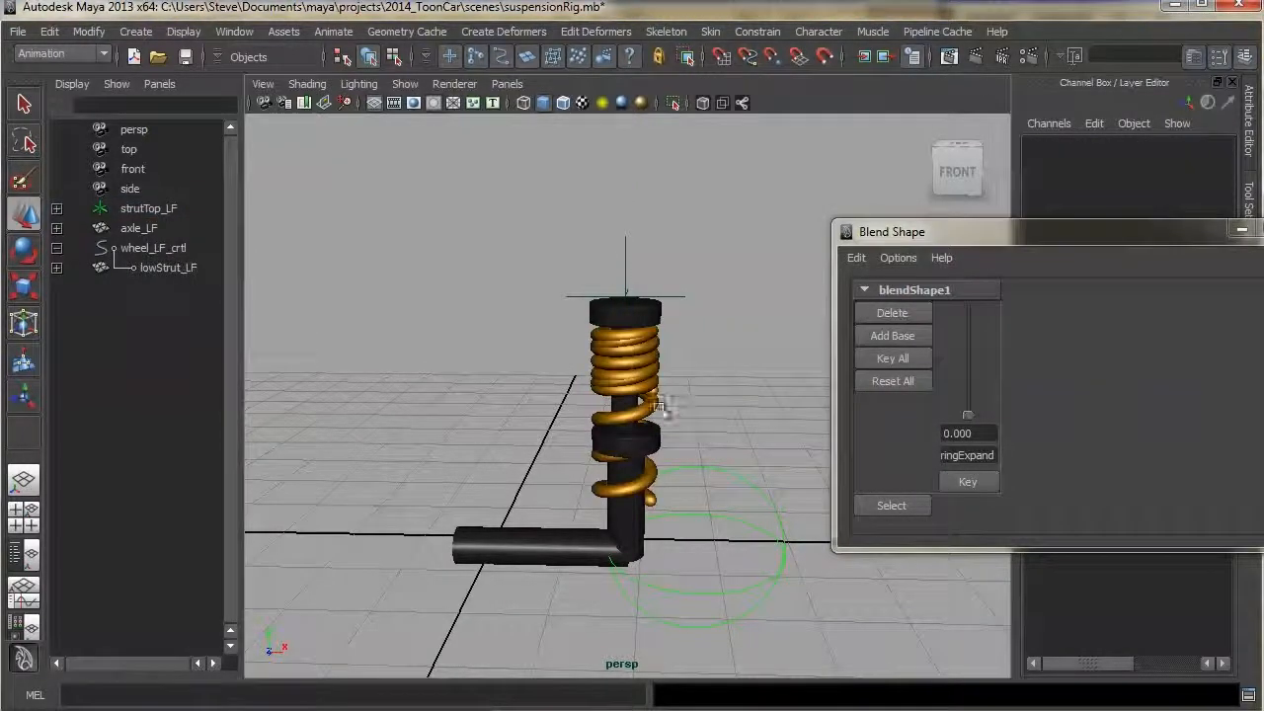
Hide the springExpand target mesh, test the blendShape1 slider and close the Blend Shape editor
left_click(647, 404)
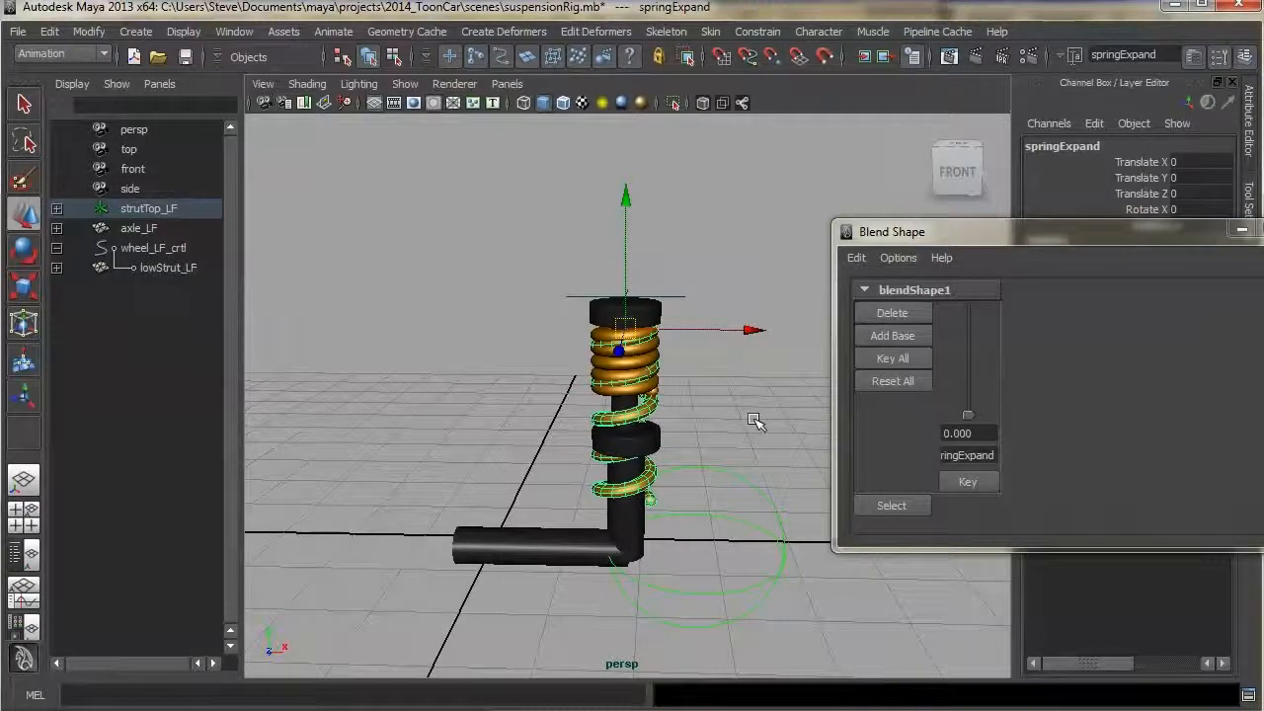
left_click(753, 422)
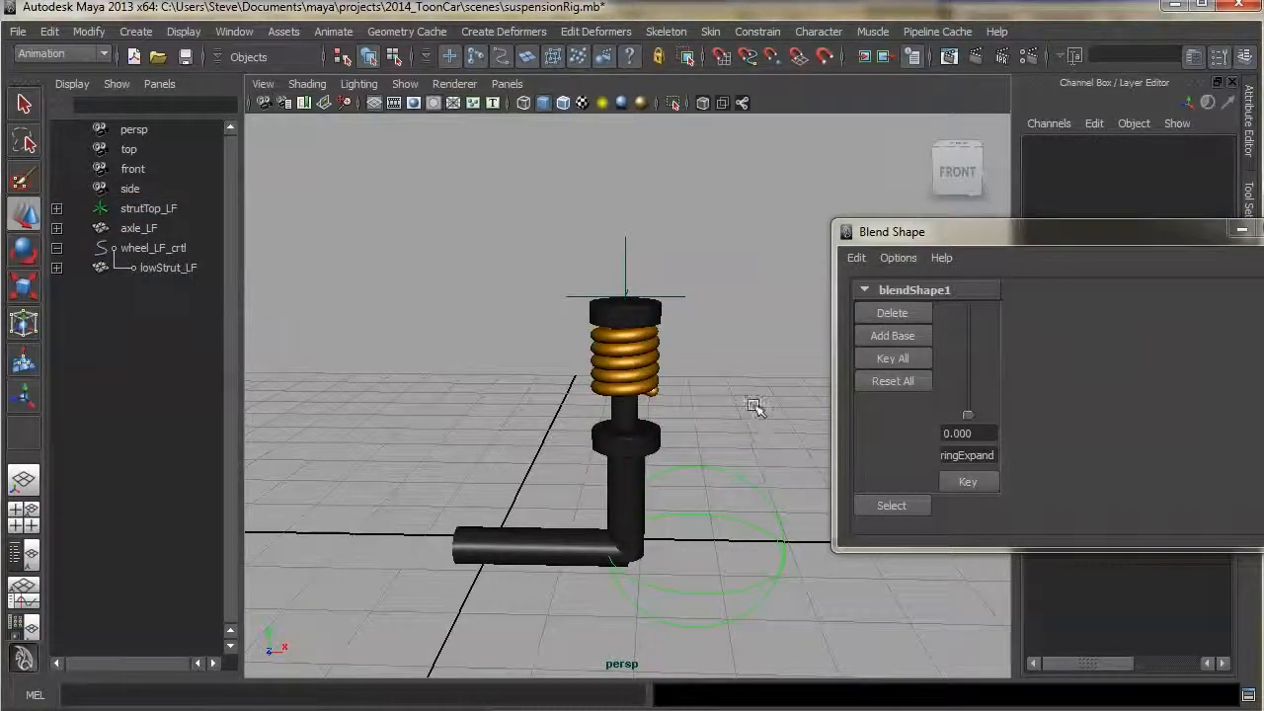
left_click_drag(964, 419, 953, 476)
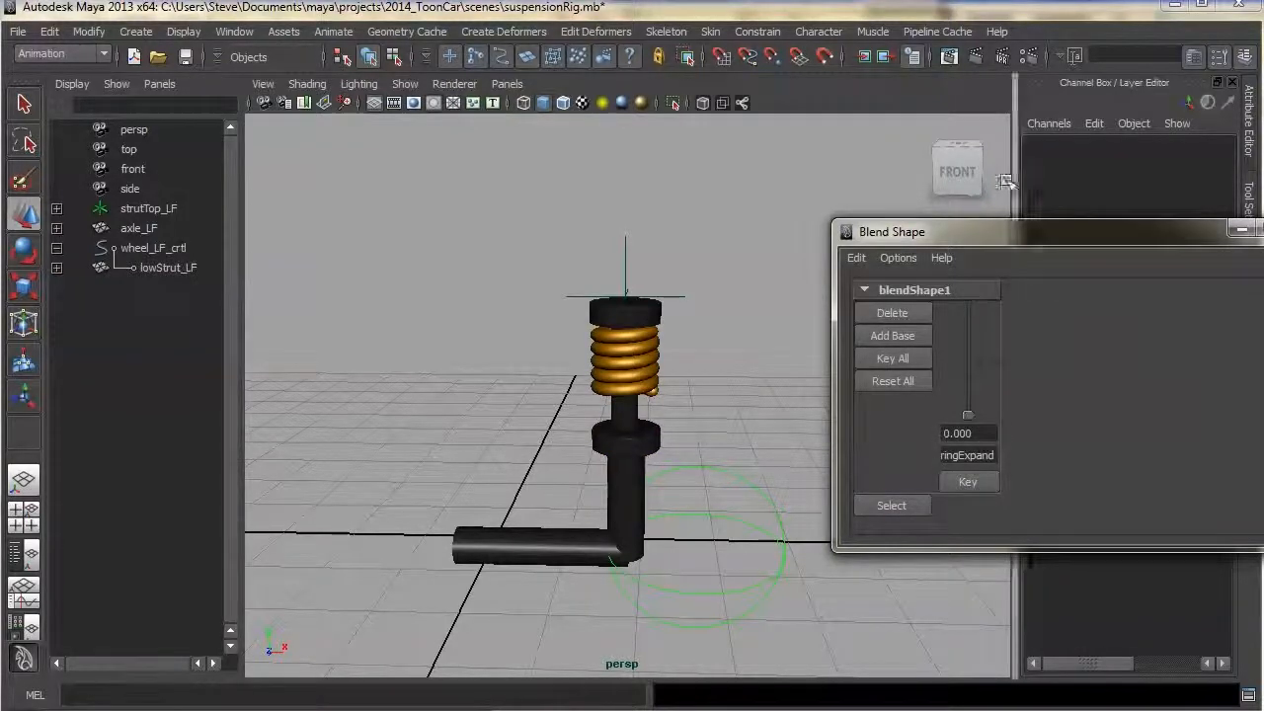
left_click_drag(879, 233, 1263, 278)
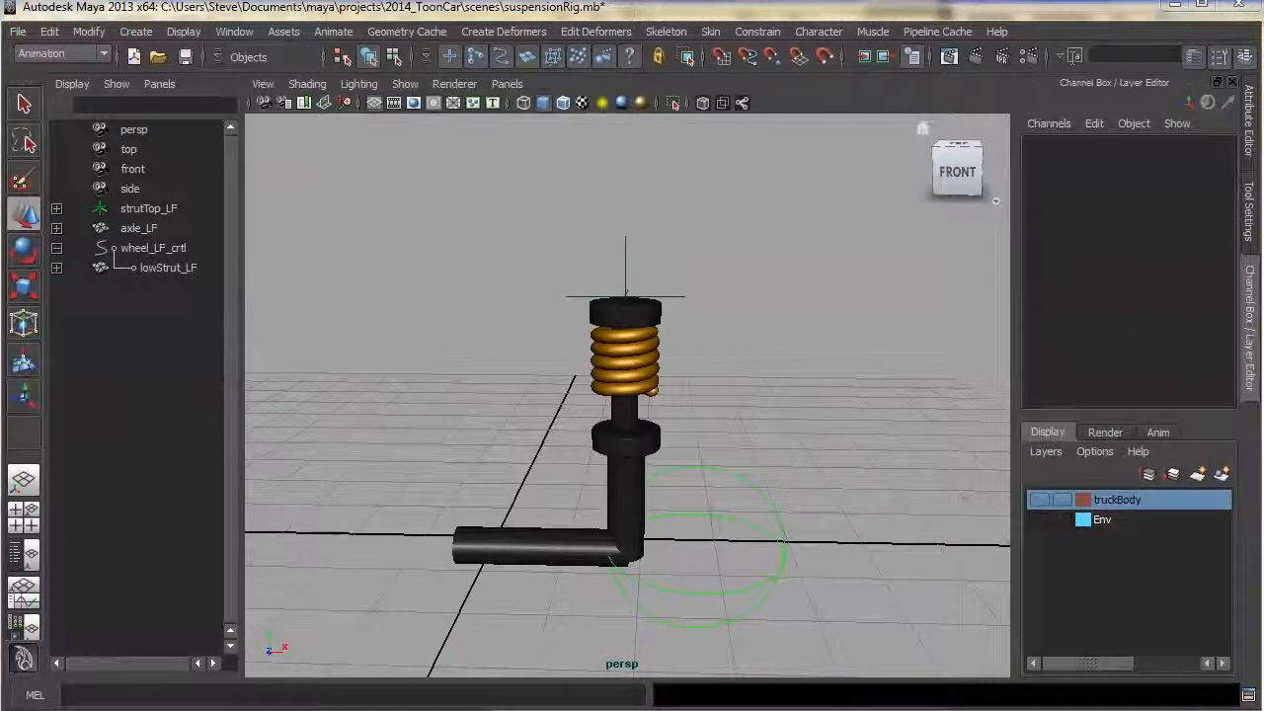
middle_click_drag(726, 319, 729, 340, "alt")
left_click_drag(746, 366, 752, 353, "alt")
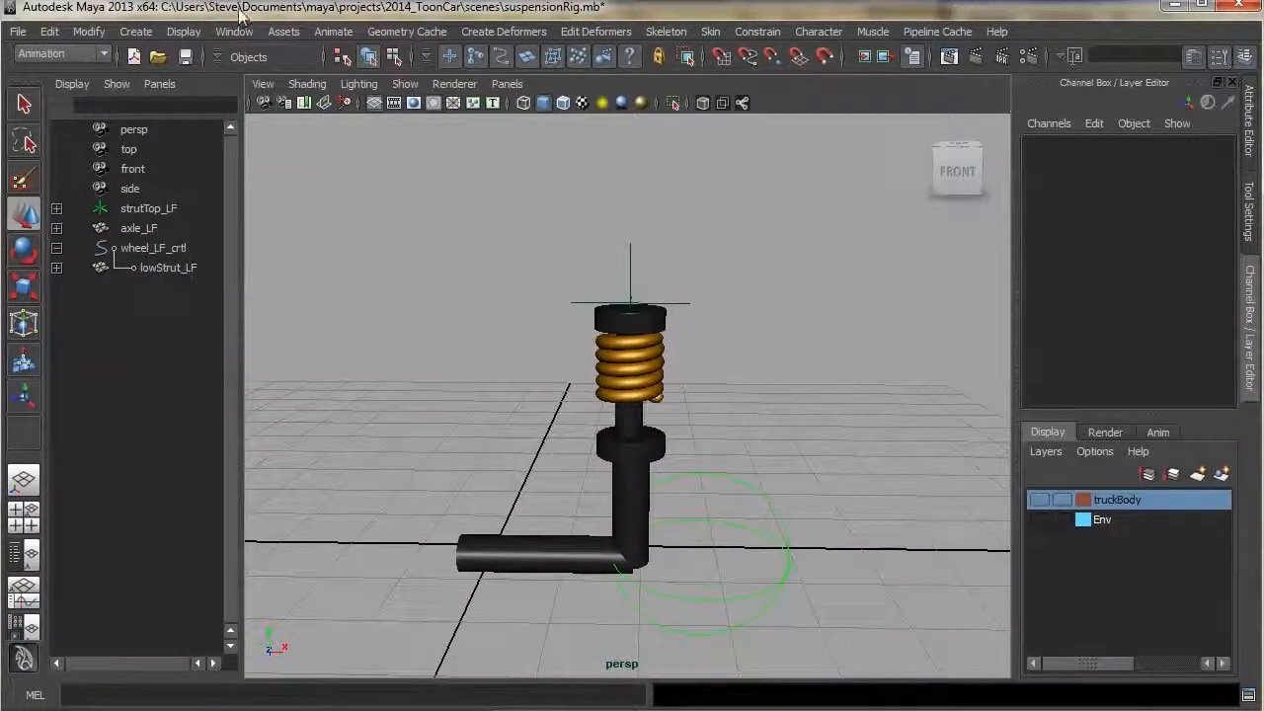
left_click(183, 33)
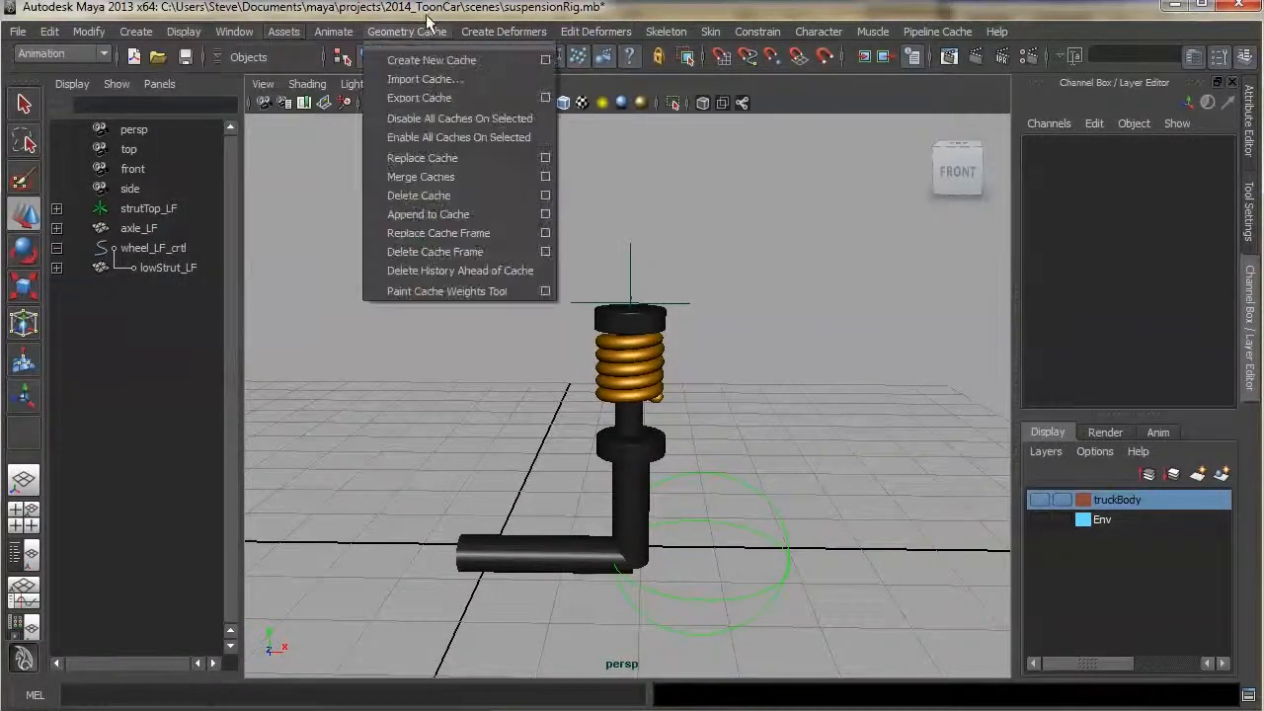
left_click(641, 8)
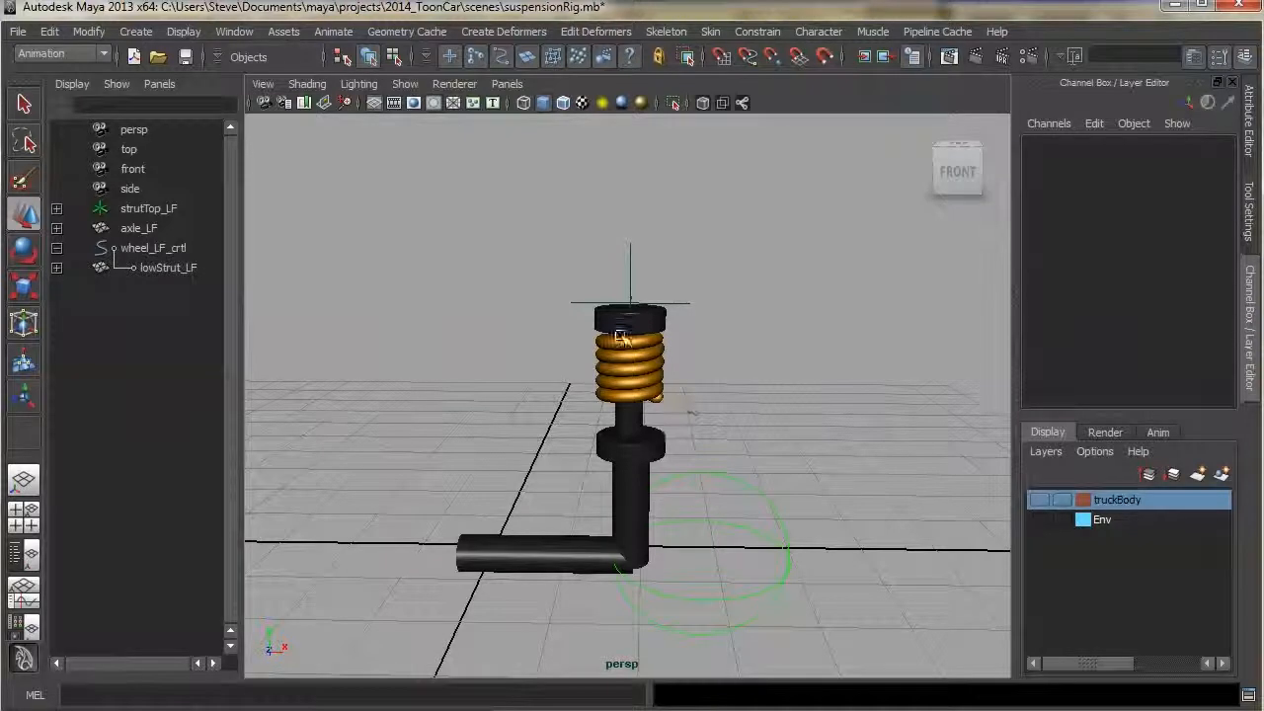
Create a distance dimension in front view with the Distance Tool, from above the strut top down to axle level
left_click(237, 33)
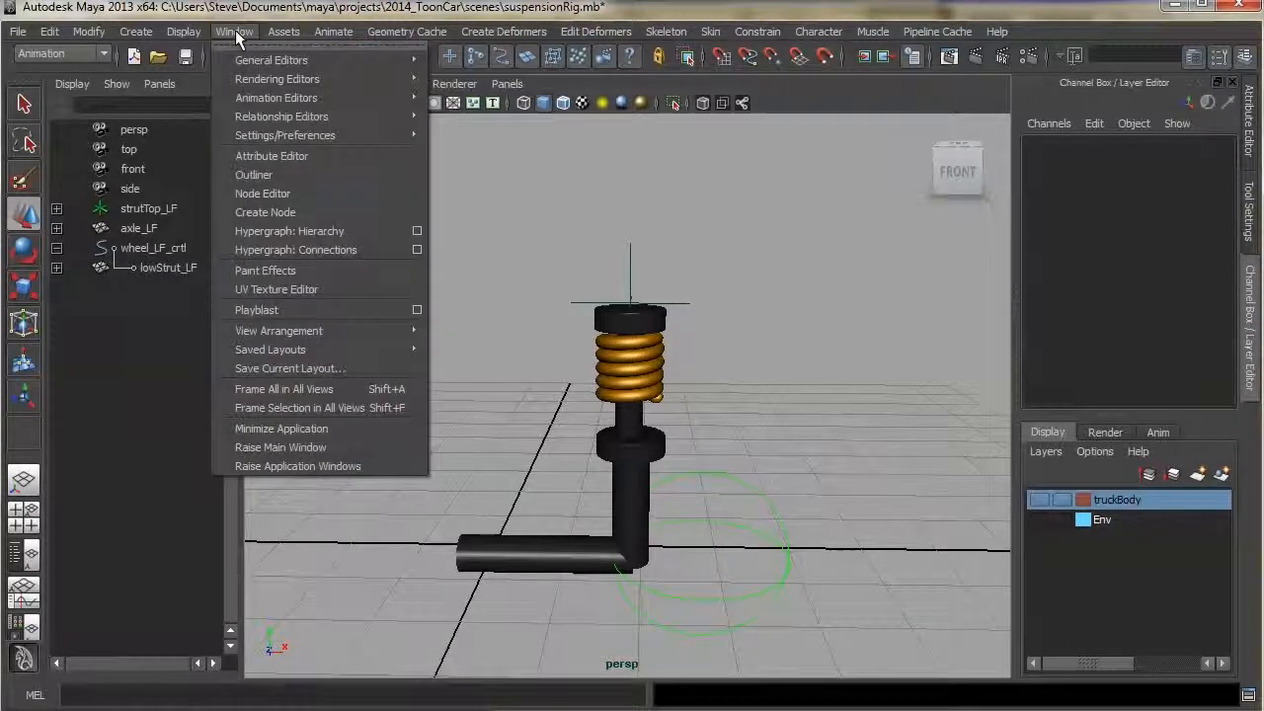
mouse_move(136, 31)
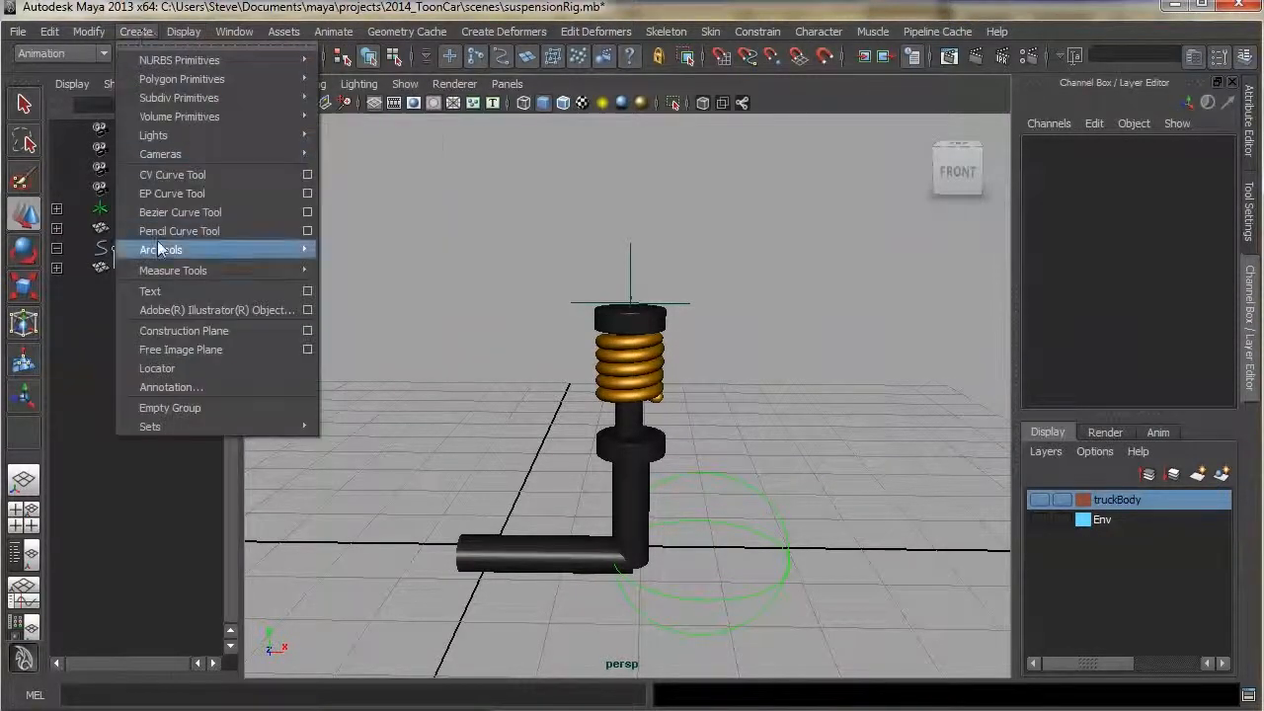
mouse_move(159, 273)
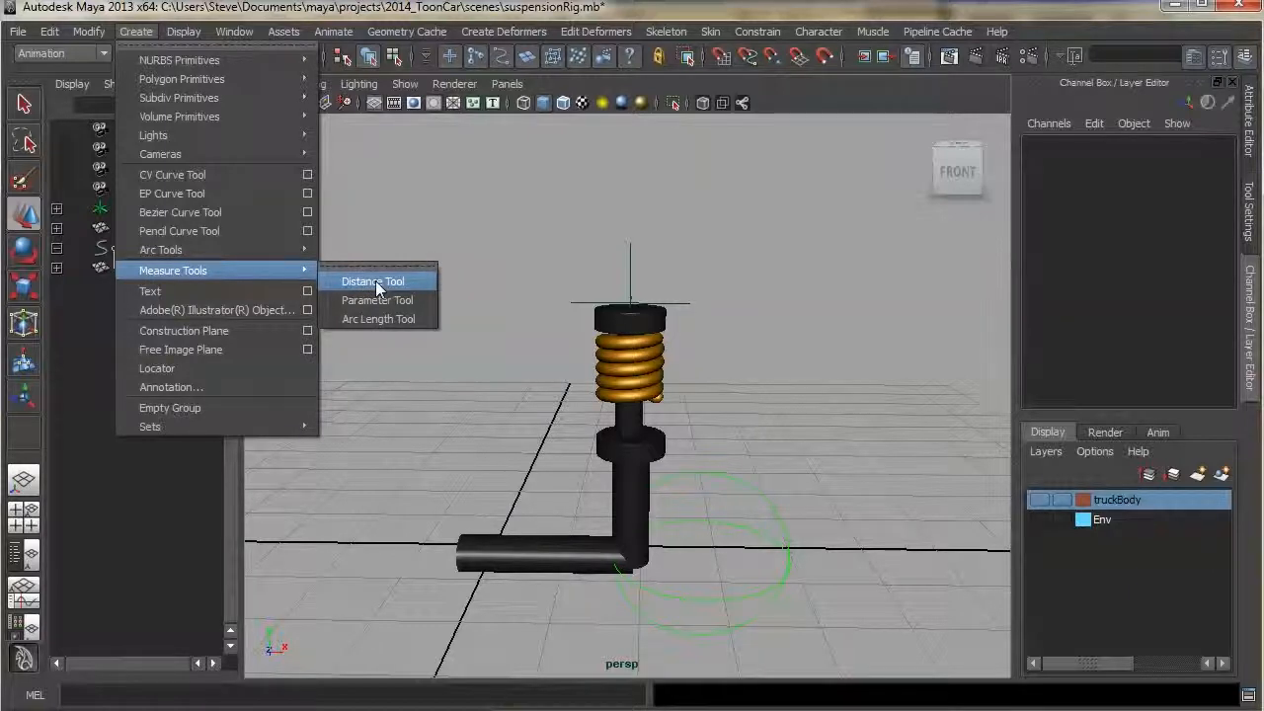
left_click(375, 281)
key("space")
left_click_drag(511, 267, 511, 296)
scroll(575, 311, "up", 2)
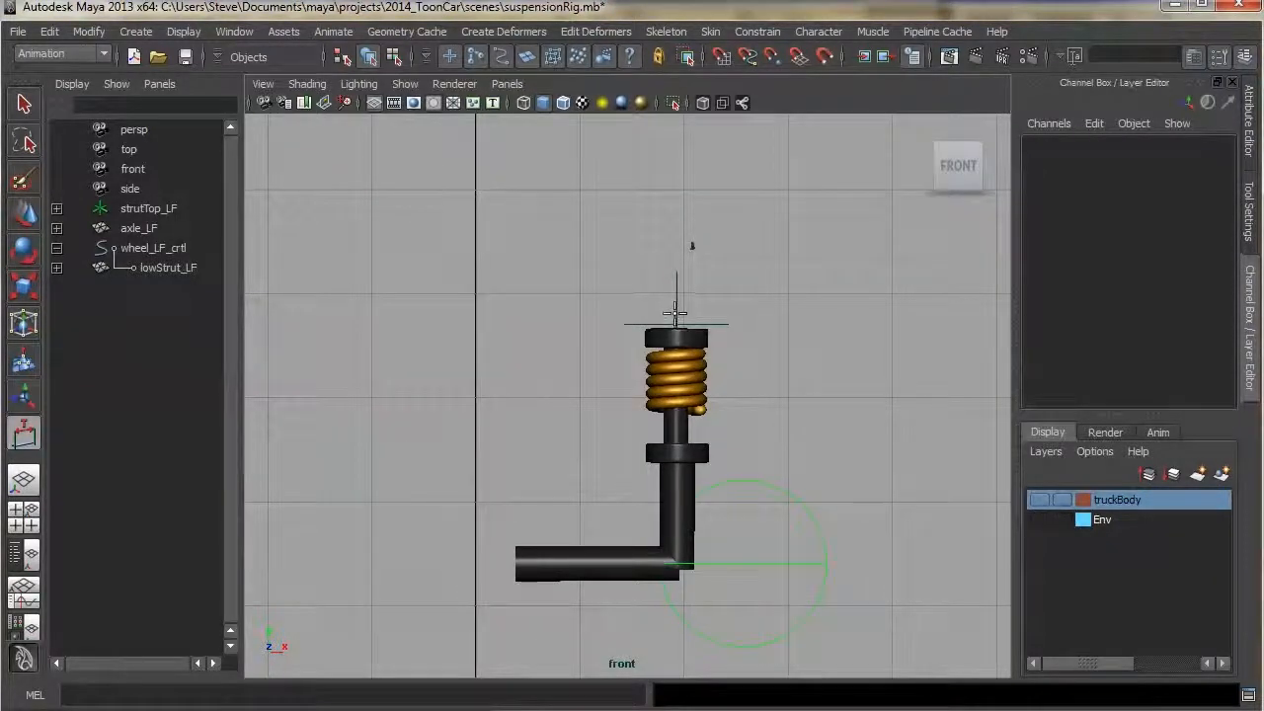
left_click(598, 323)
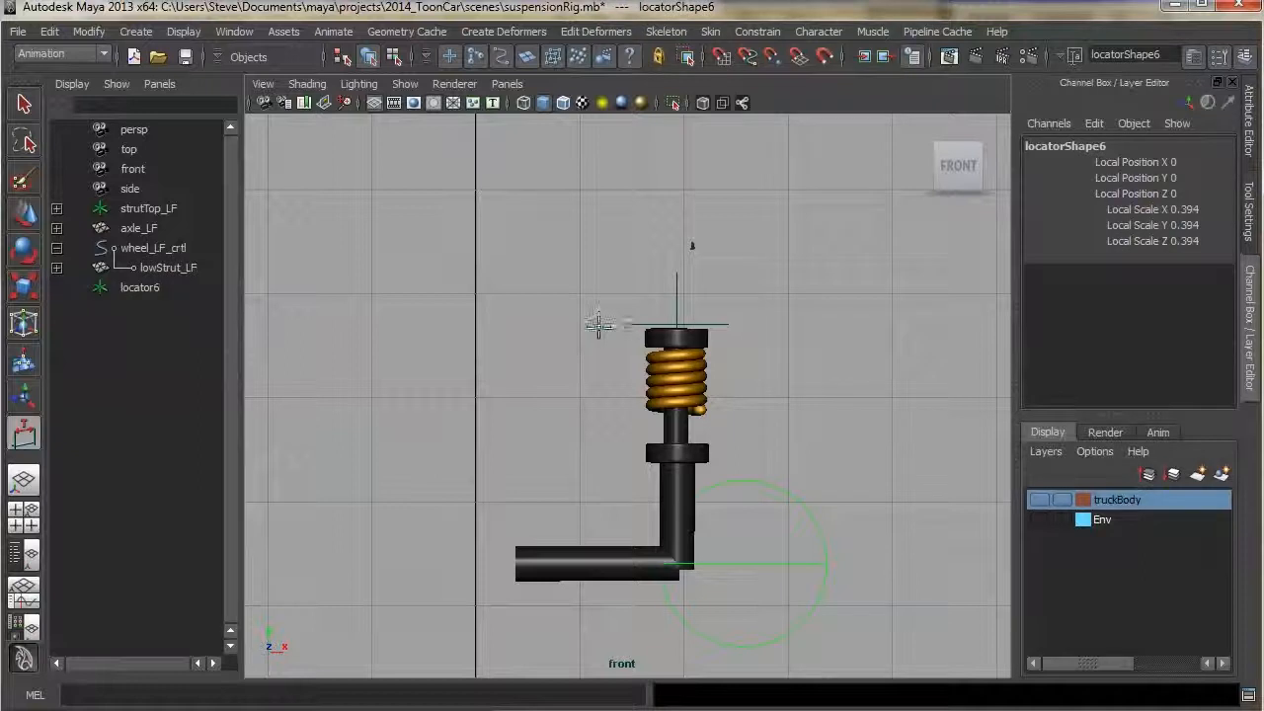
left_click(586, 569)
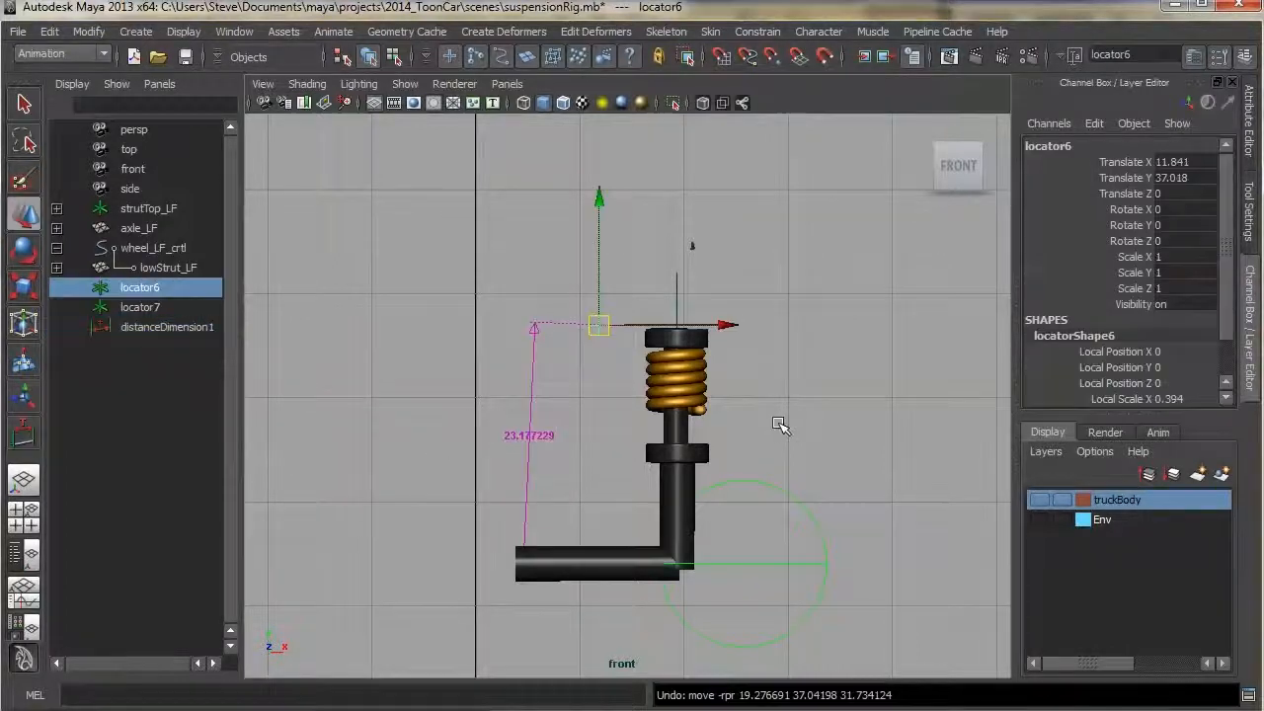
Move locator6 onto the strut top's centre and locator7 onto the axle's centre
left_click_drag(600, 323, 677, 324)
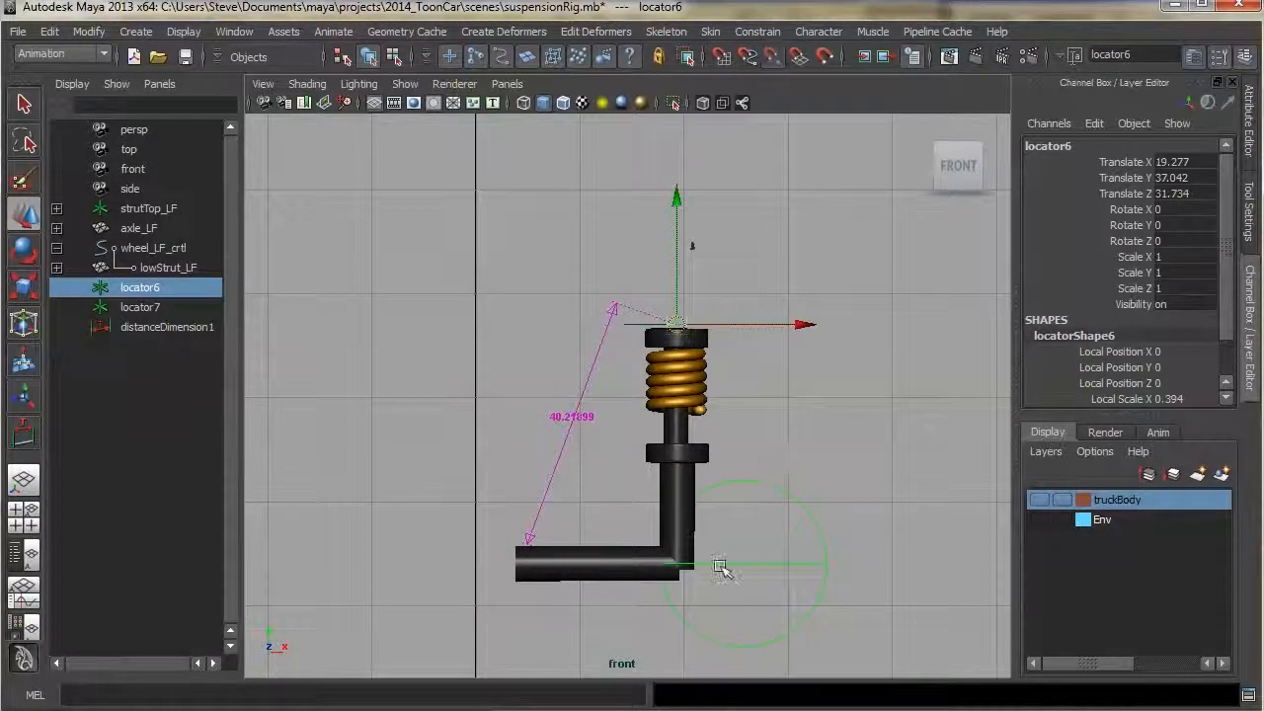
left_click(143, 307)
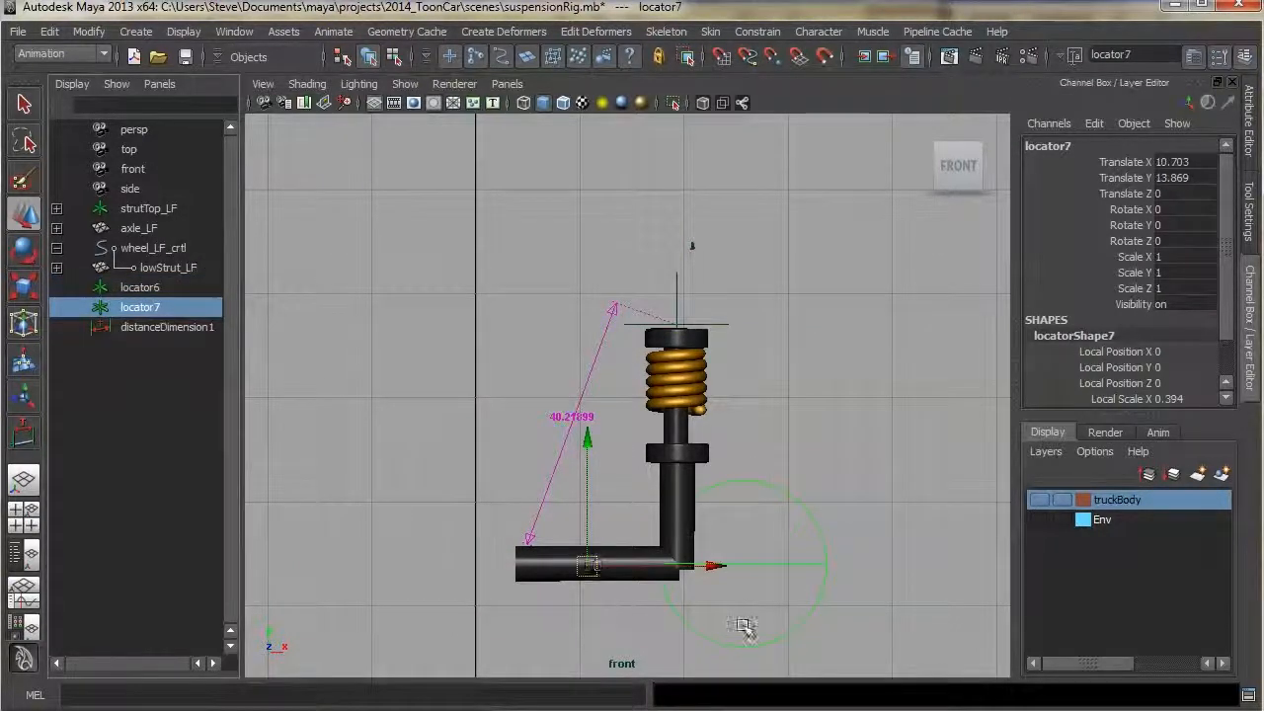
left_click_drag(578, 562, 681, 564)
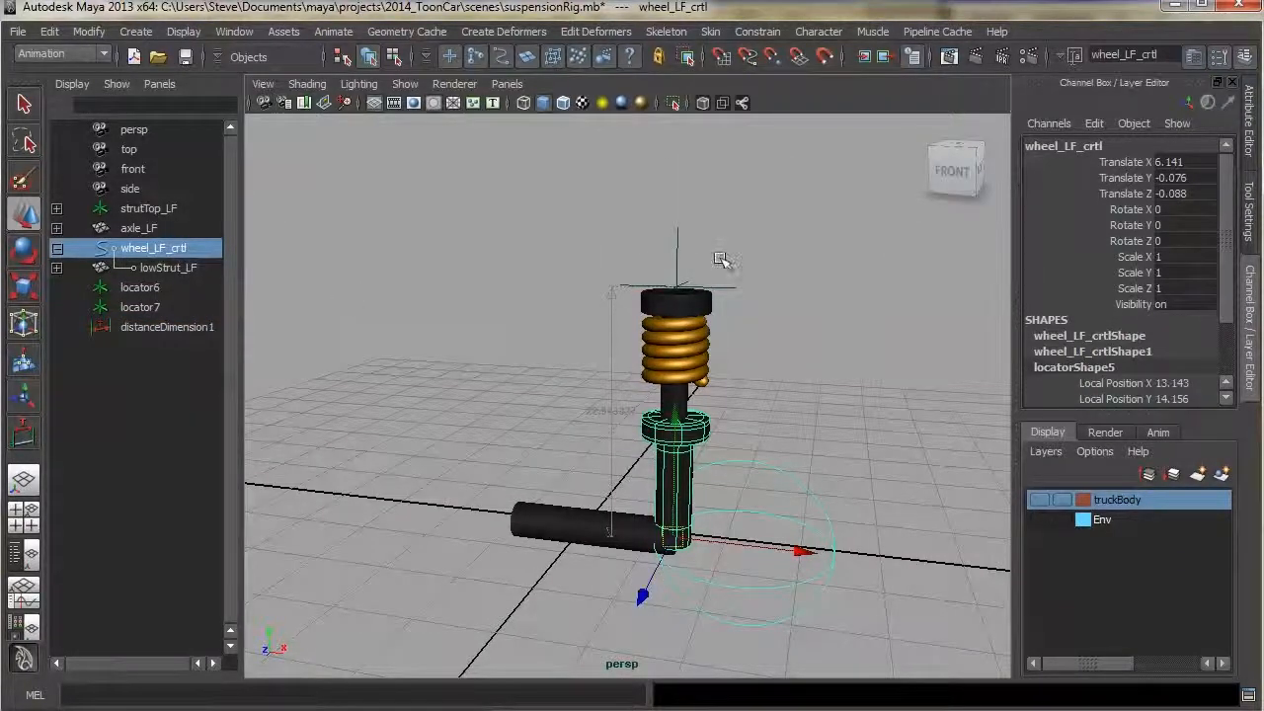
Parent locator6 under strutTop_LF and locator7 under wheel_LF_crtl in the outliner
middle_click_drag(166, 313, 141, 302)
left_click(141, 287)
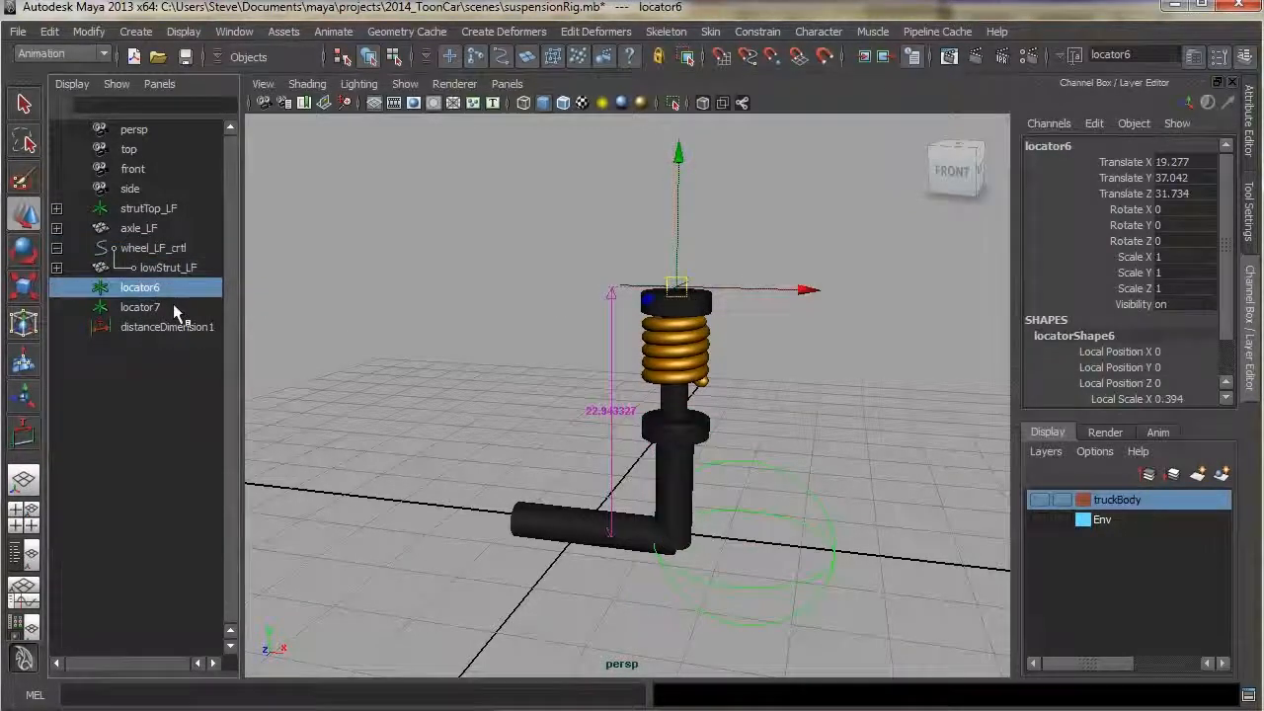
middle_click_drag(146, 289, 151, 213)
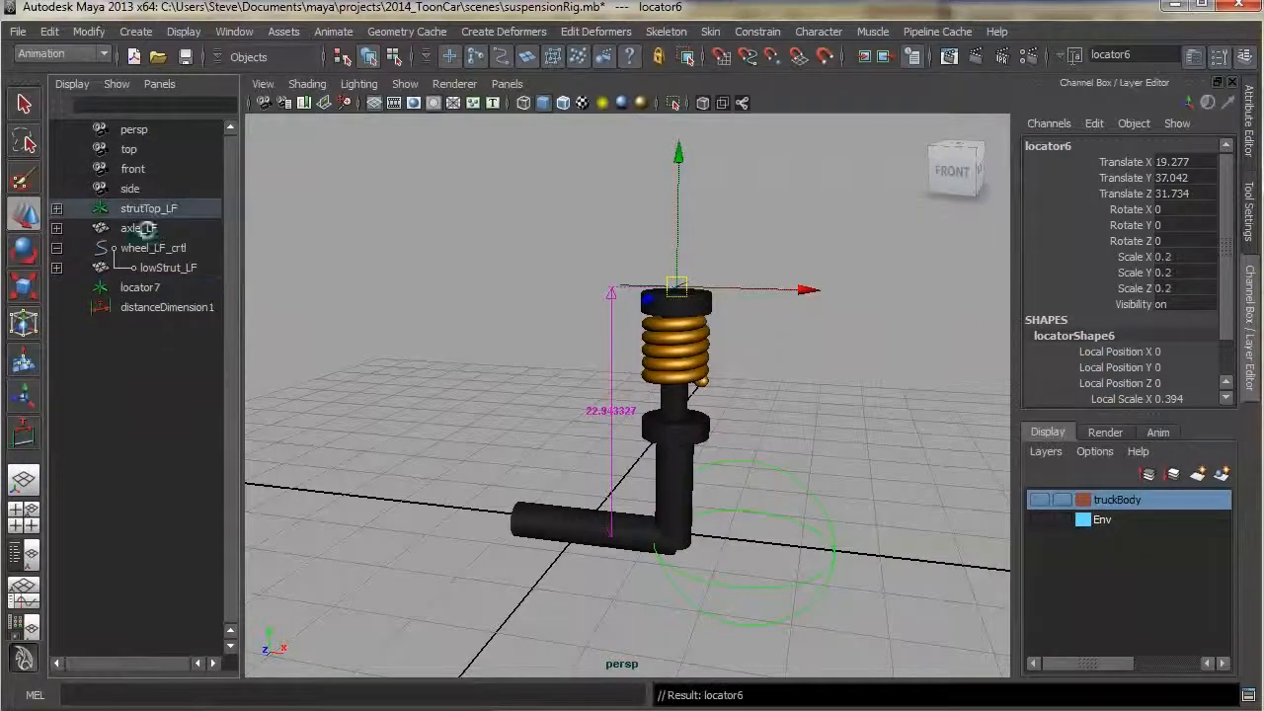
left_click(166, 288)
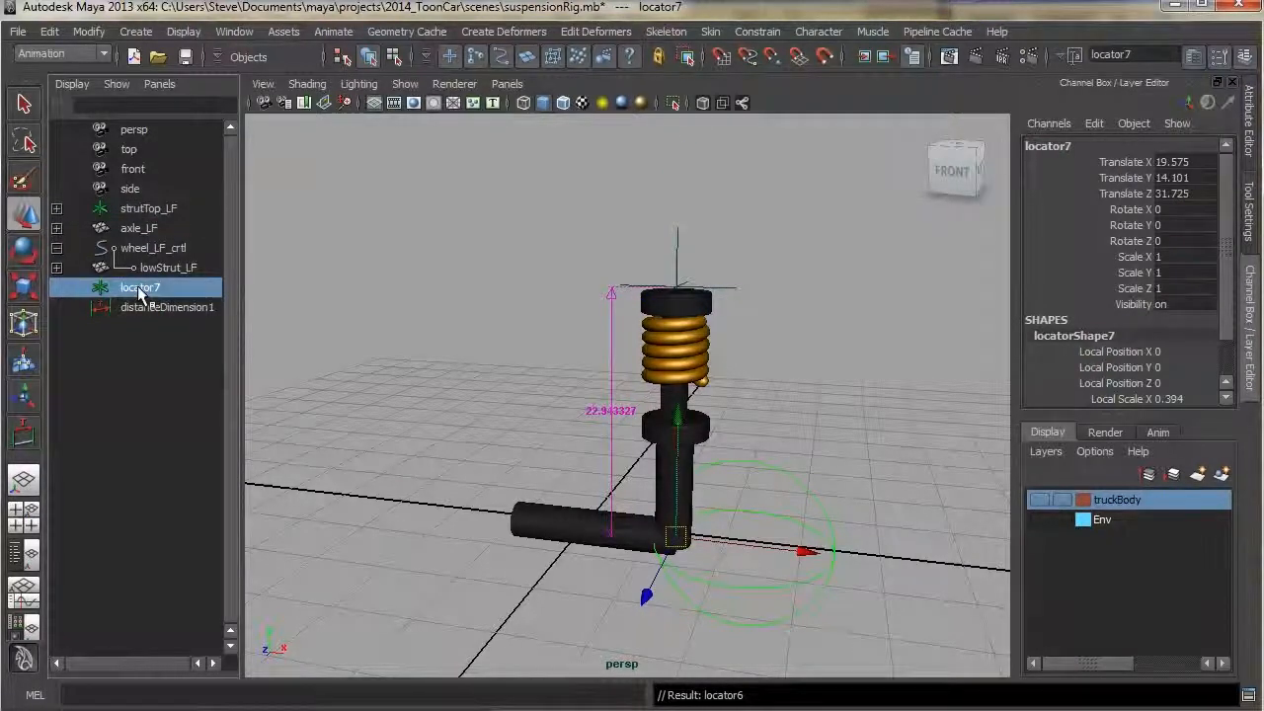
middle_click_drag(141, 292, 150, 249)
Test the distance dimension by moving the wheel control and the strut top, undoing each move
left_click(760, 543)
middle_click_drag(691, 523, 672, 504)
key("ctrl+z")
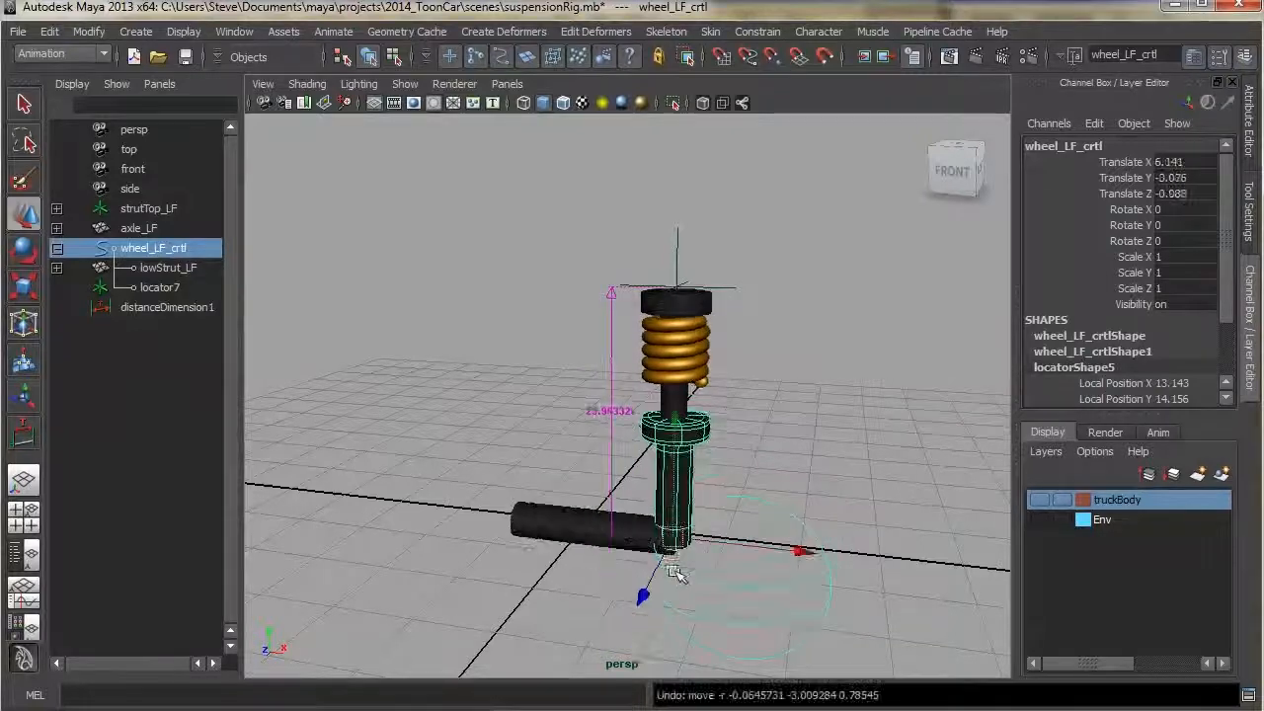
left_click(592, 405)
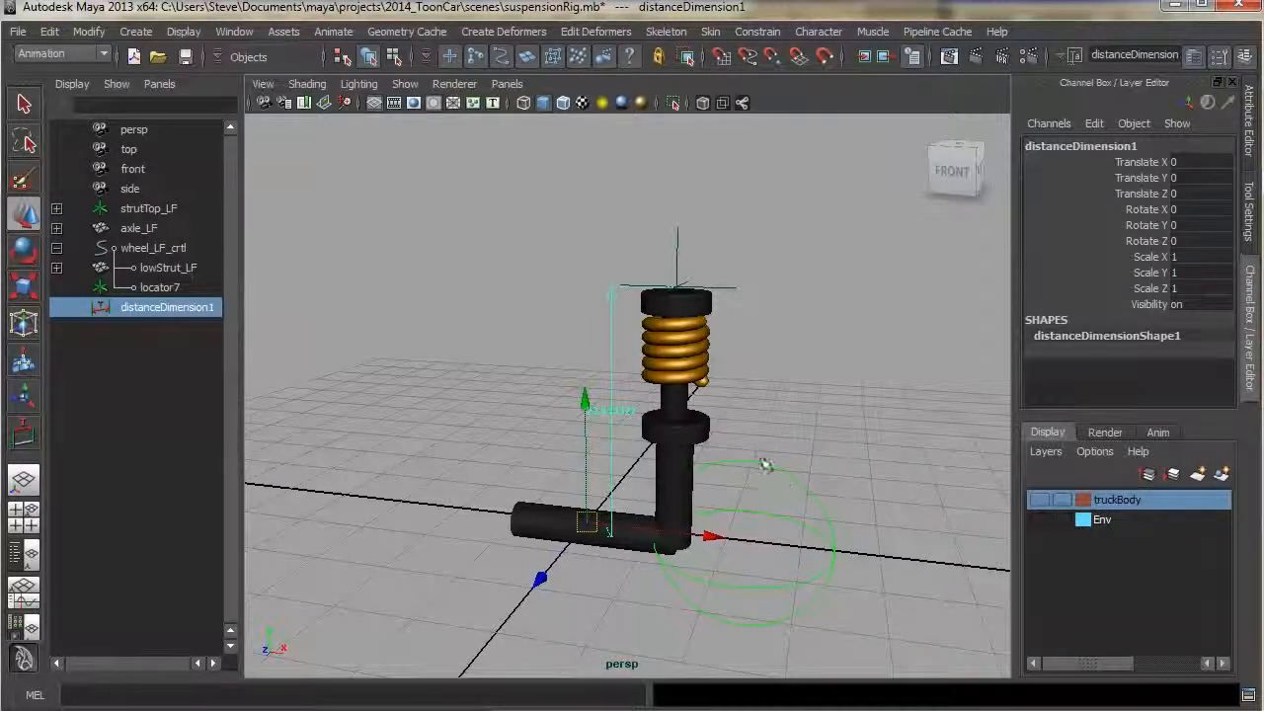
left_click(696, 370)
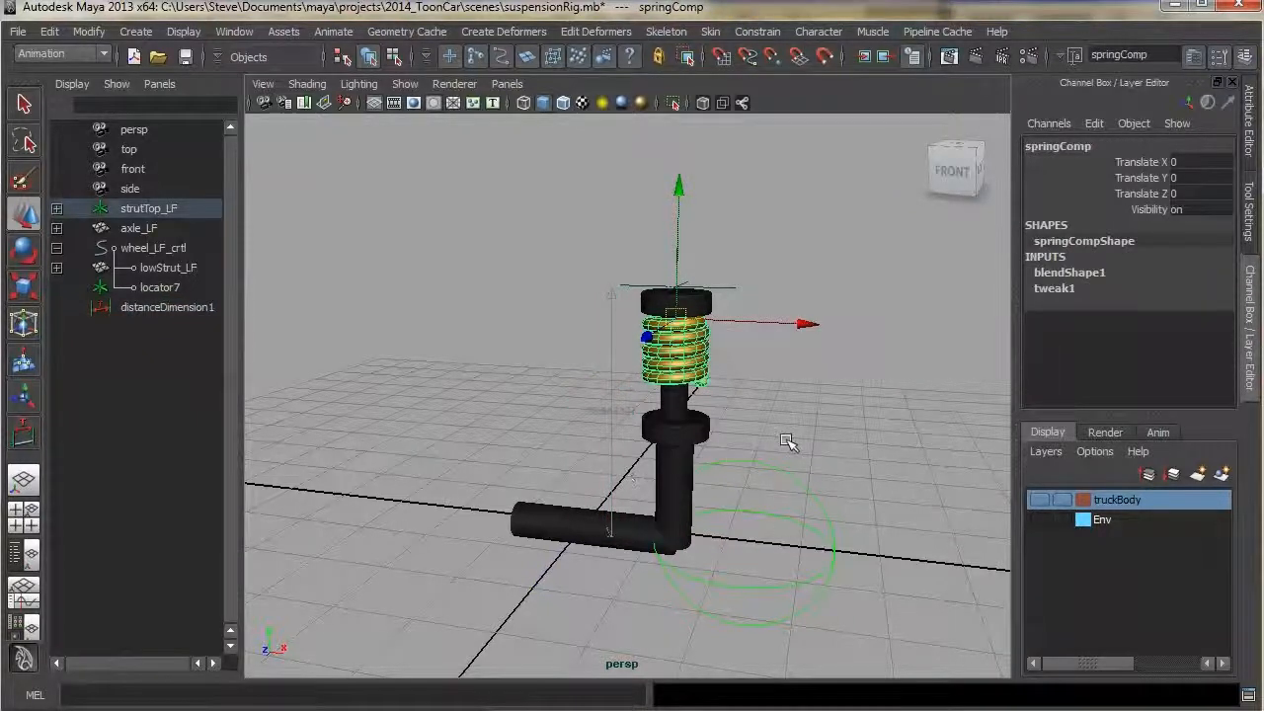
left_click(764, 512)
left_click_drag(677, 539, 726, 506)
key("ctrl+z")
left_click(726, 286)
left_click_drag(677, 288, 654, 261)
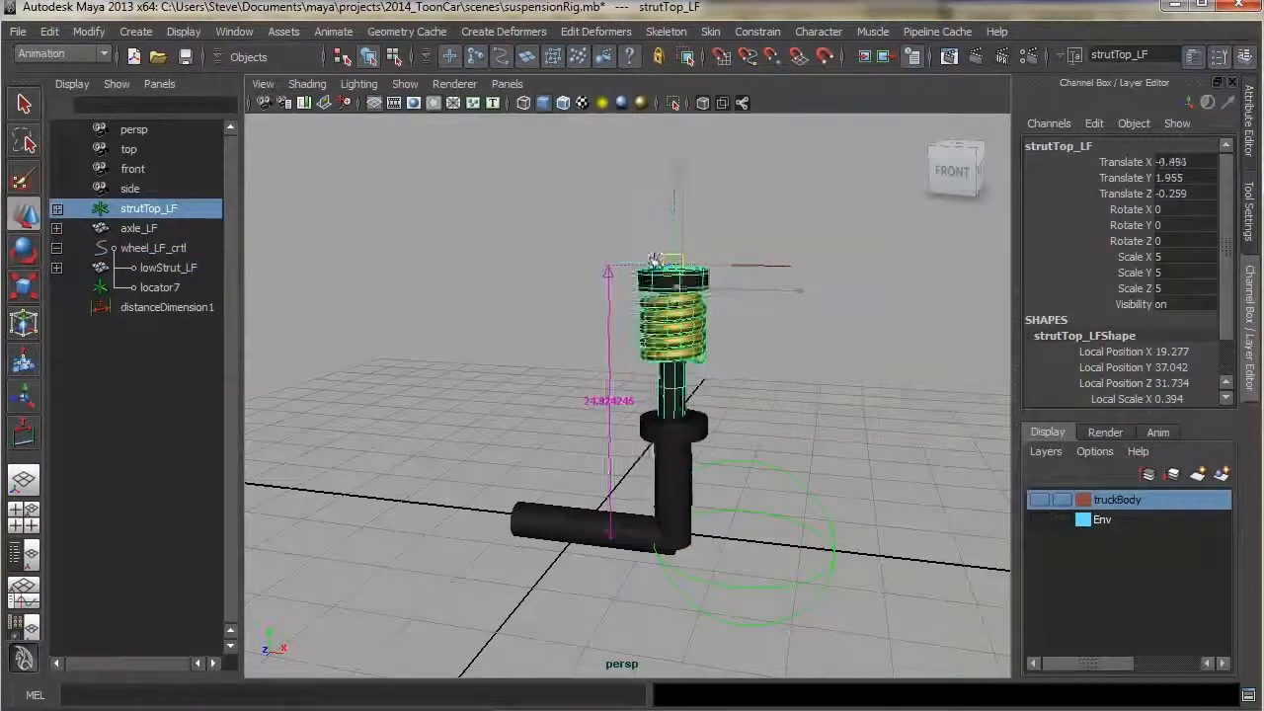
key("ctrl+z")
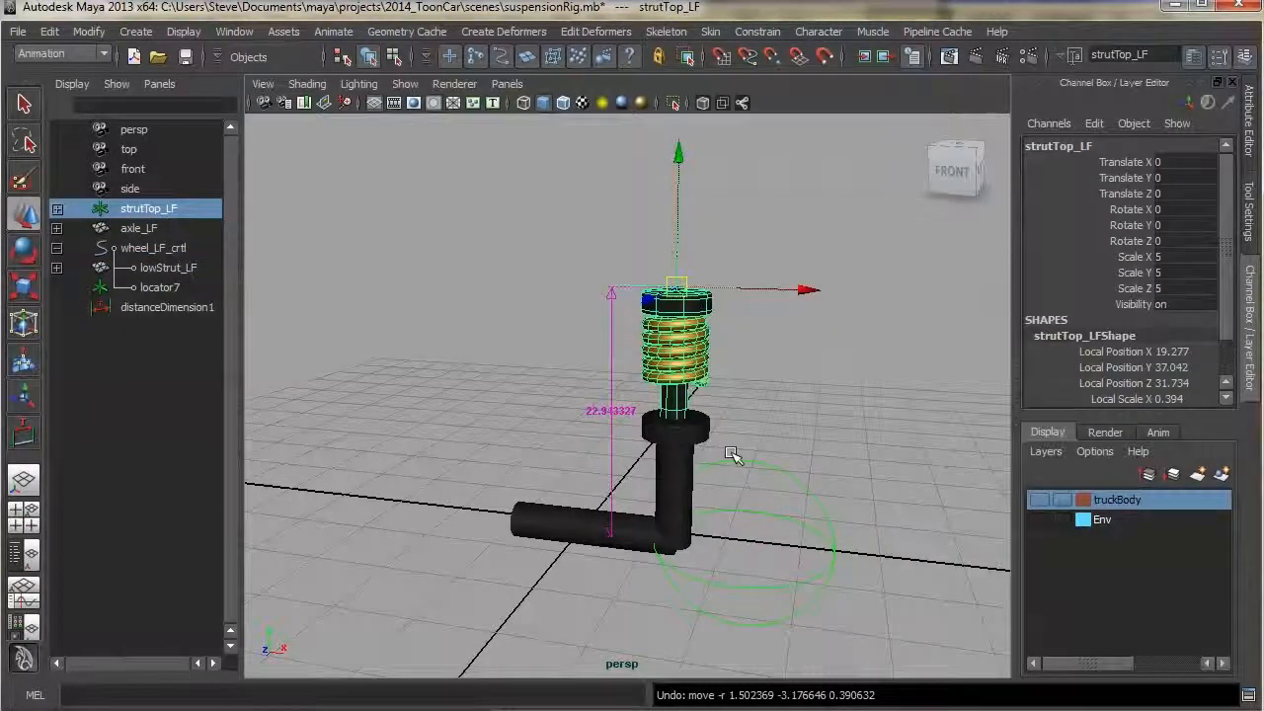
key("space")
left_click_drag(751, 388, 748, 431)
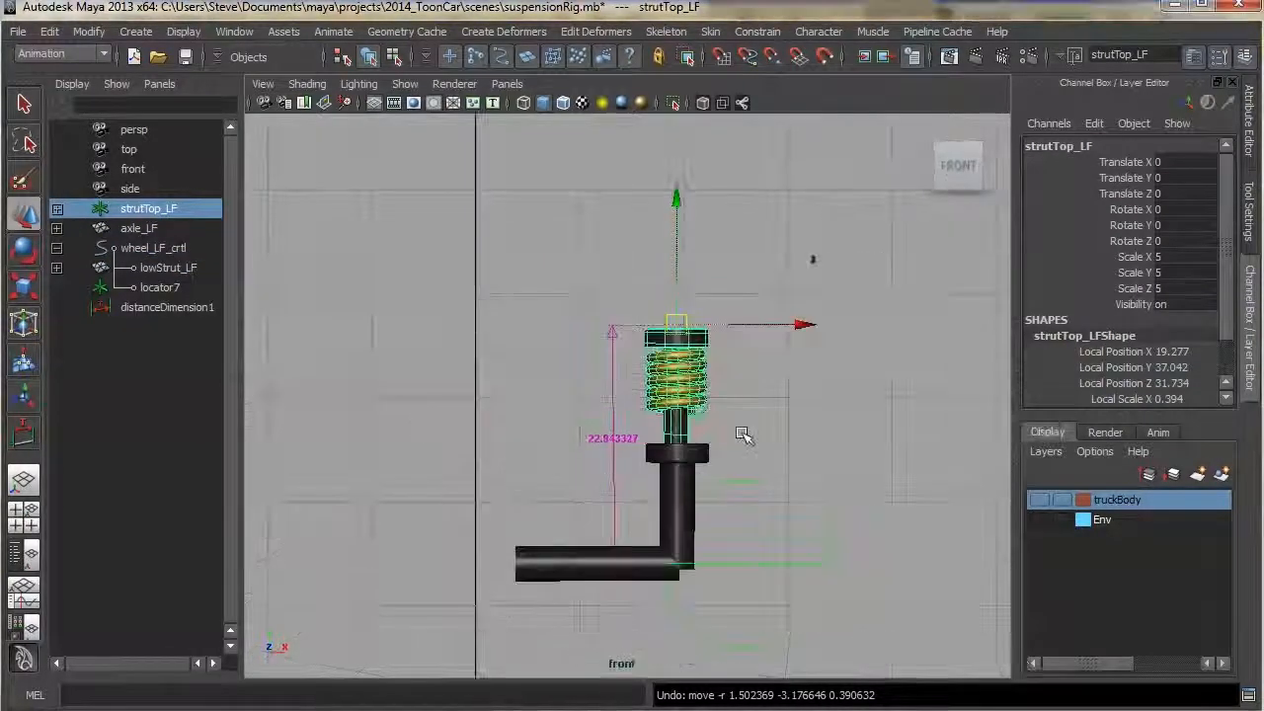
Switch the front view to wireframe and lower the strut top to a Translate Y of about -2.66
right_click_drag(654, 426, 855, 485, "alt")
middle_click_drag(855, 484, 802, 451, "alt")
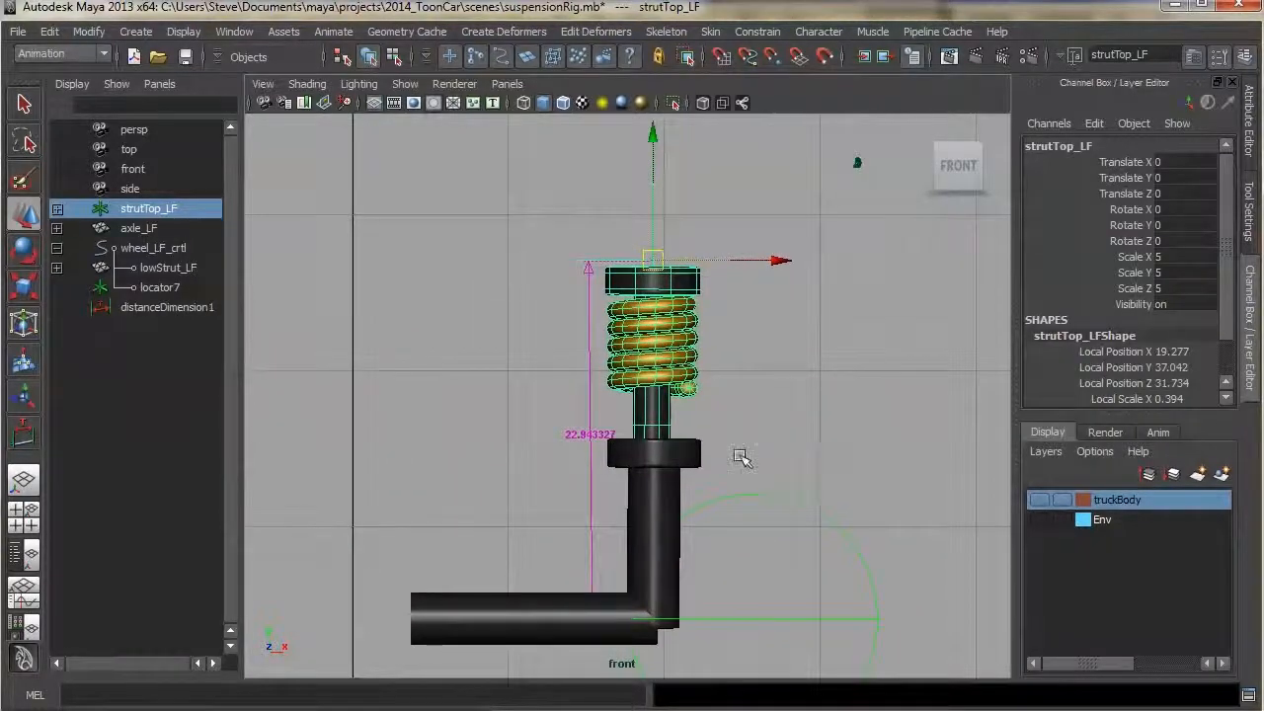
key("4")
middle_click_drag(732, 309, 716, 346, "alt")
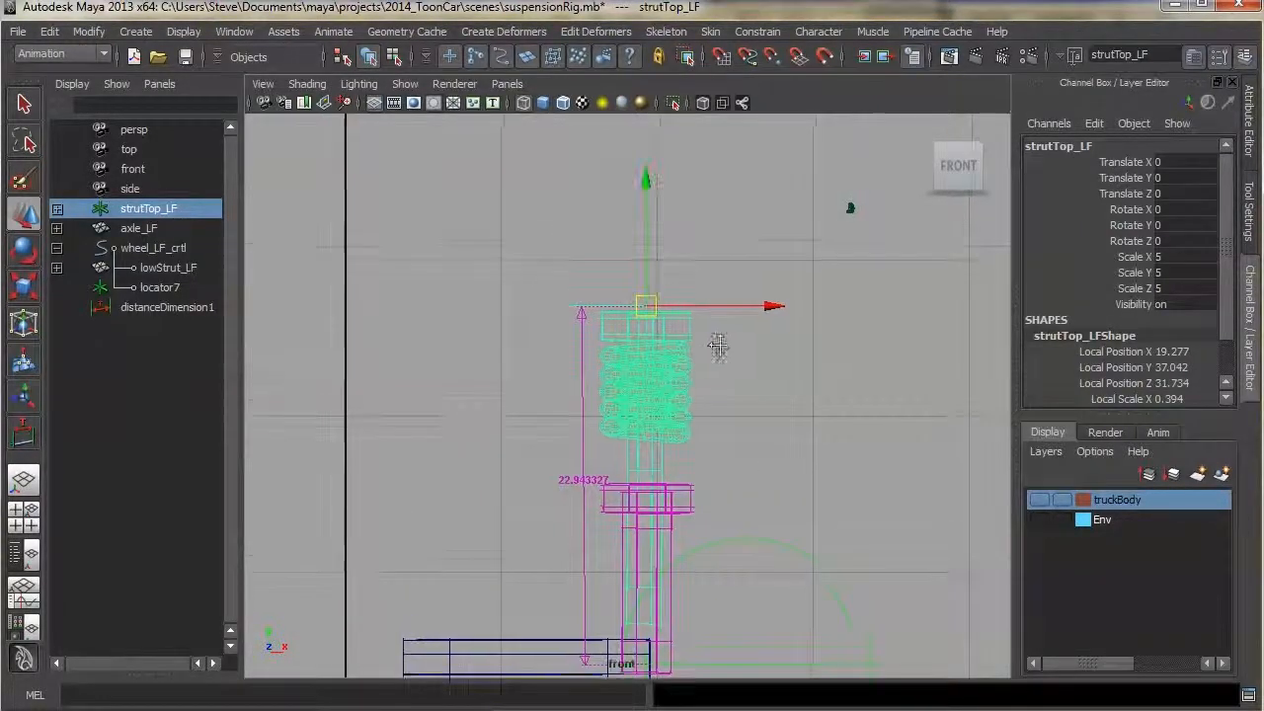
left_click_drag(645, 264, 638, 308)
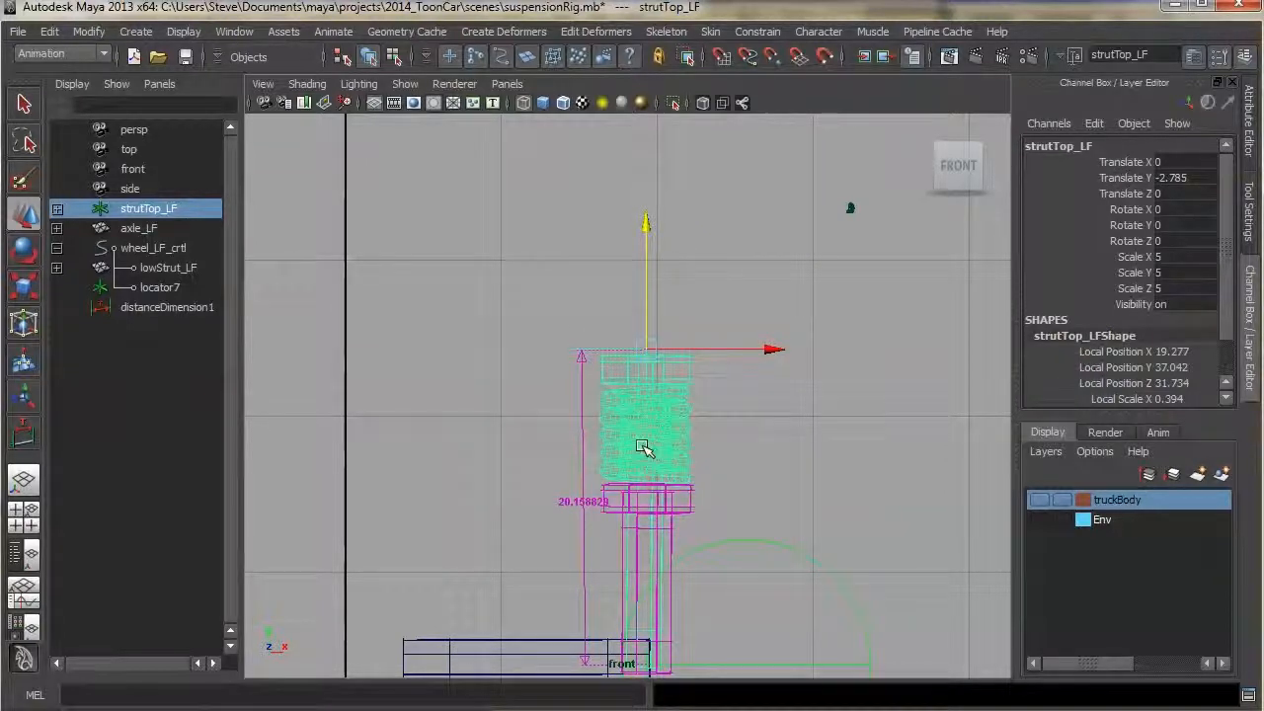
left_click_drag(649, 326, 648, 328)
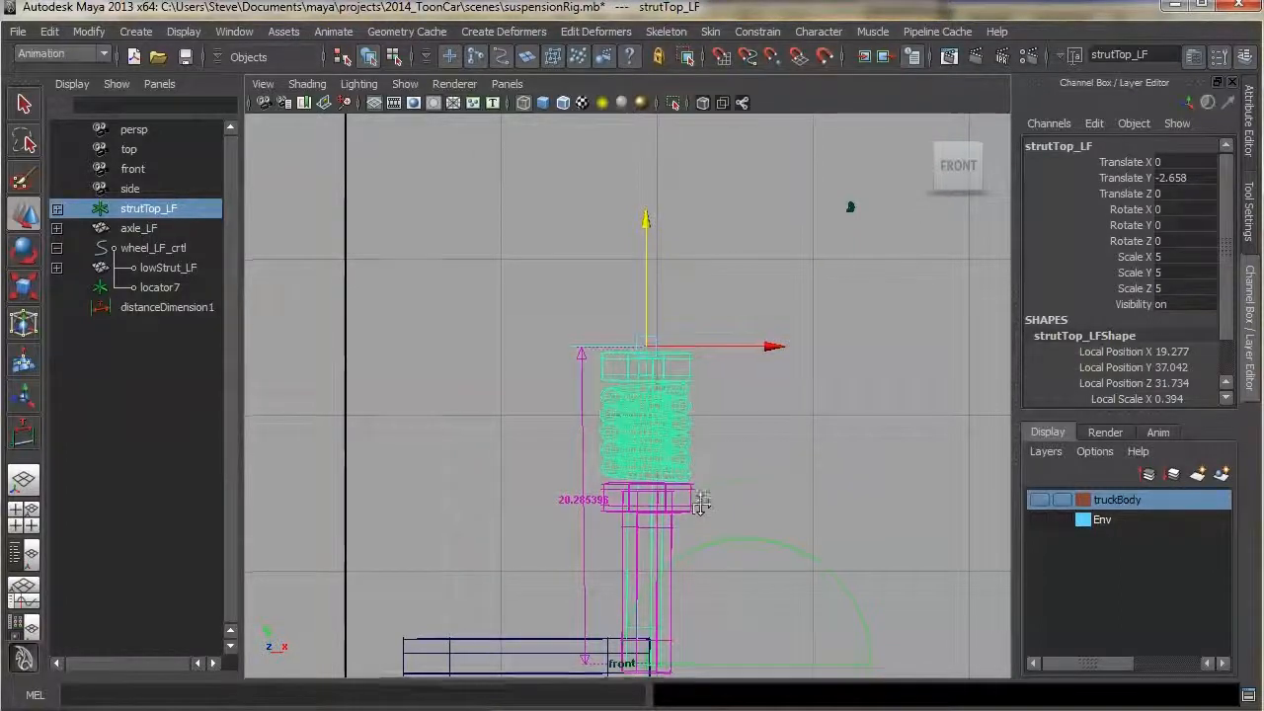
Select the distance dimension, open Set Driven Key and load distanceDimensionShape1 as the driver
middle_click_drag(575, 541, 574, 482, "alt")
left_click(571, 442)
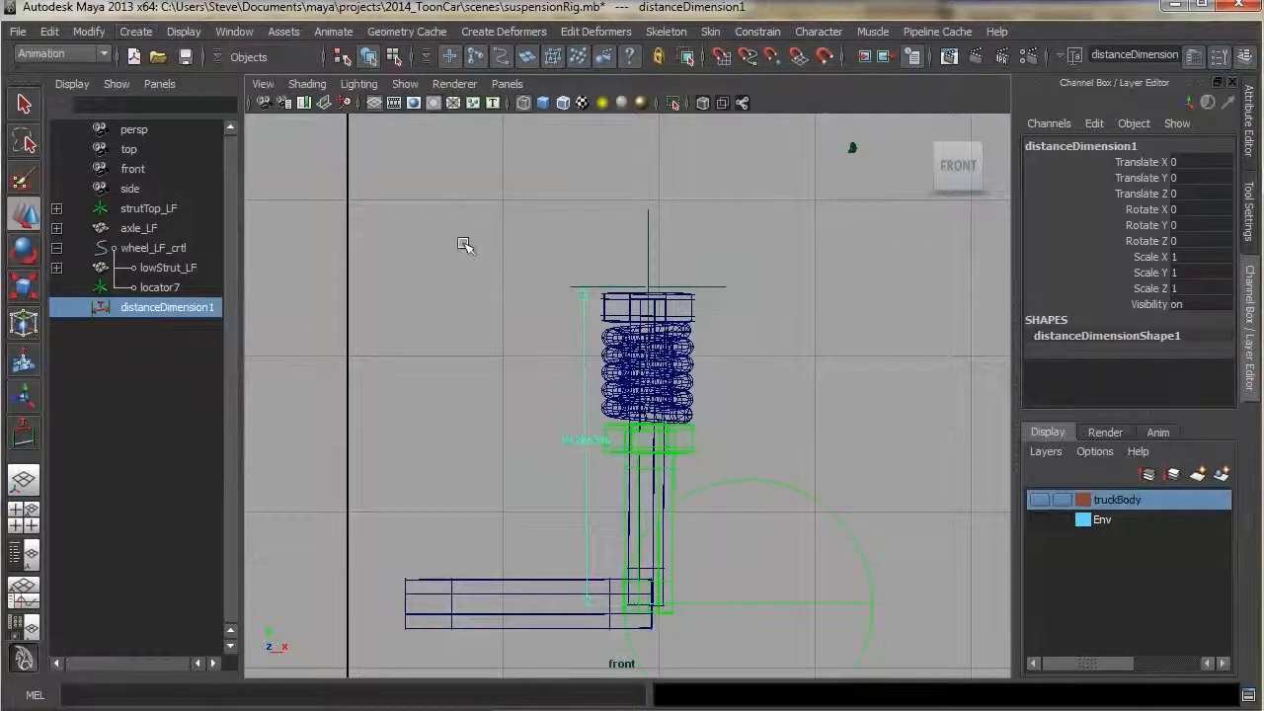
left_click(333, 34)
mouse_move(341, 118)
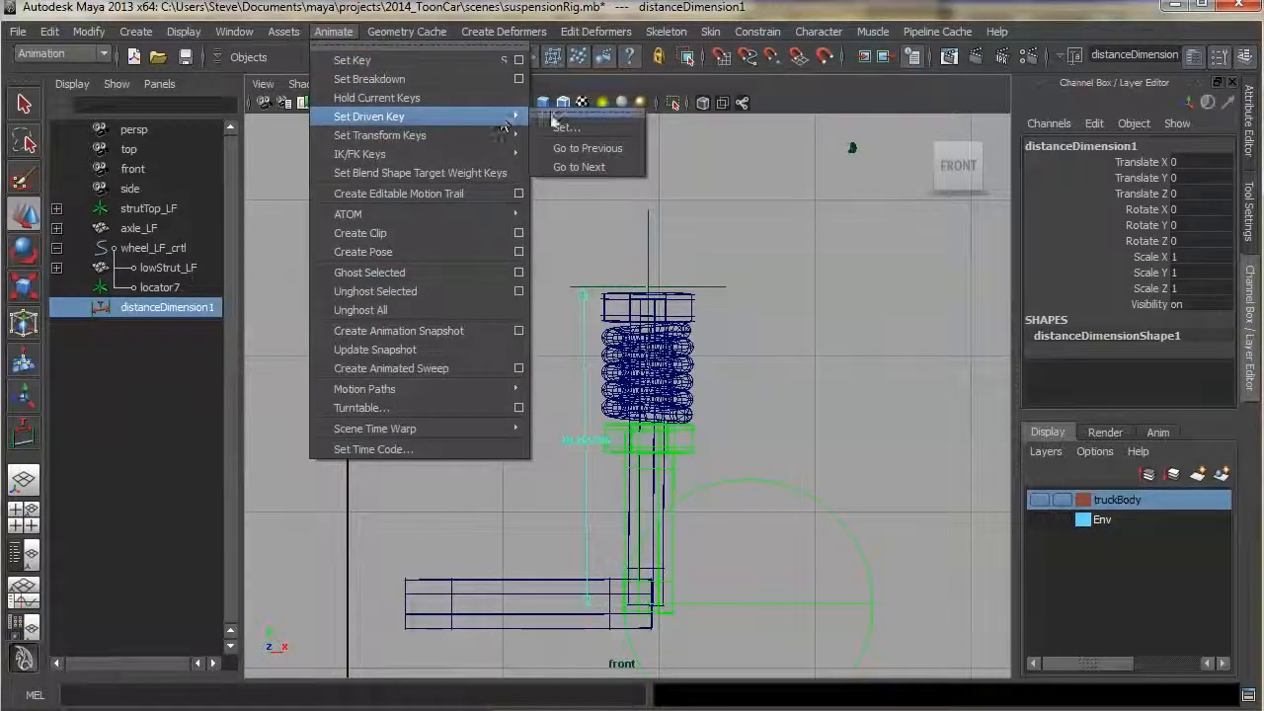
left_click(568, 130)
left_click_drag(954, 176, 1009, 118)
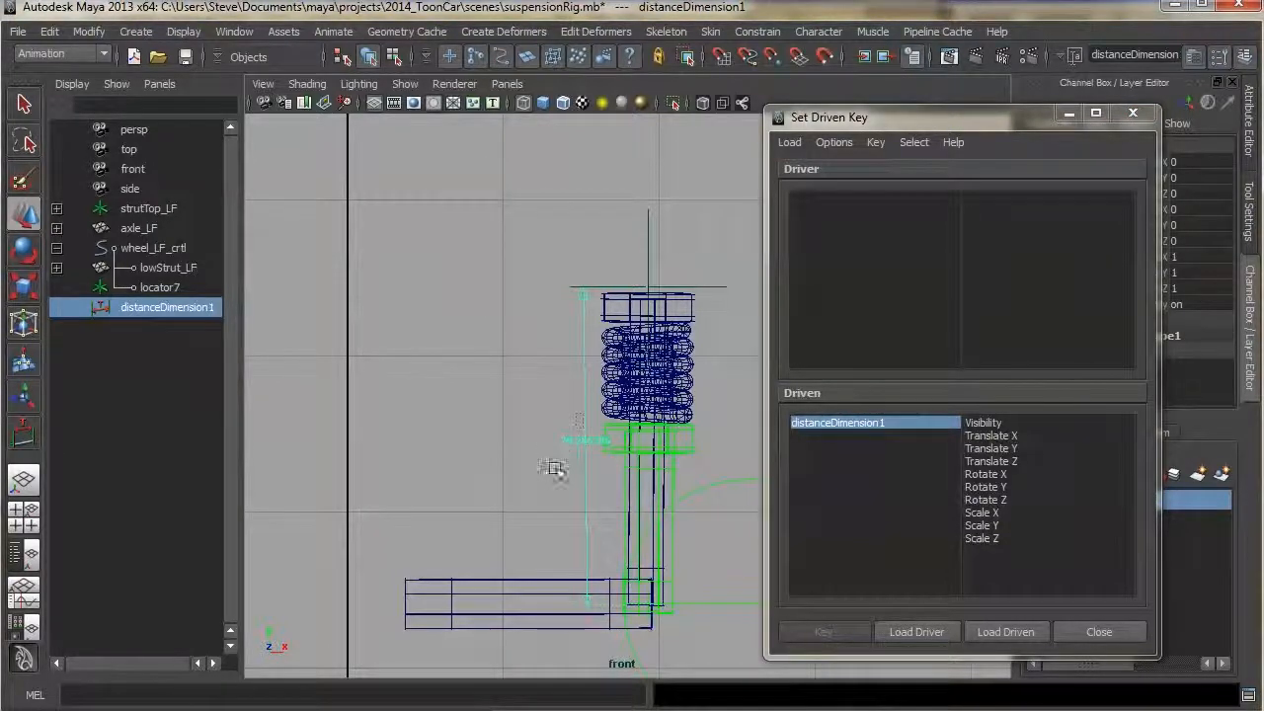
left_click(544, 448)
left_click_drag(946, 119, 404, 118)
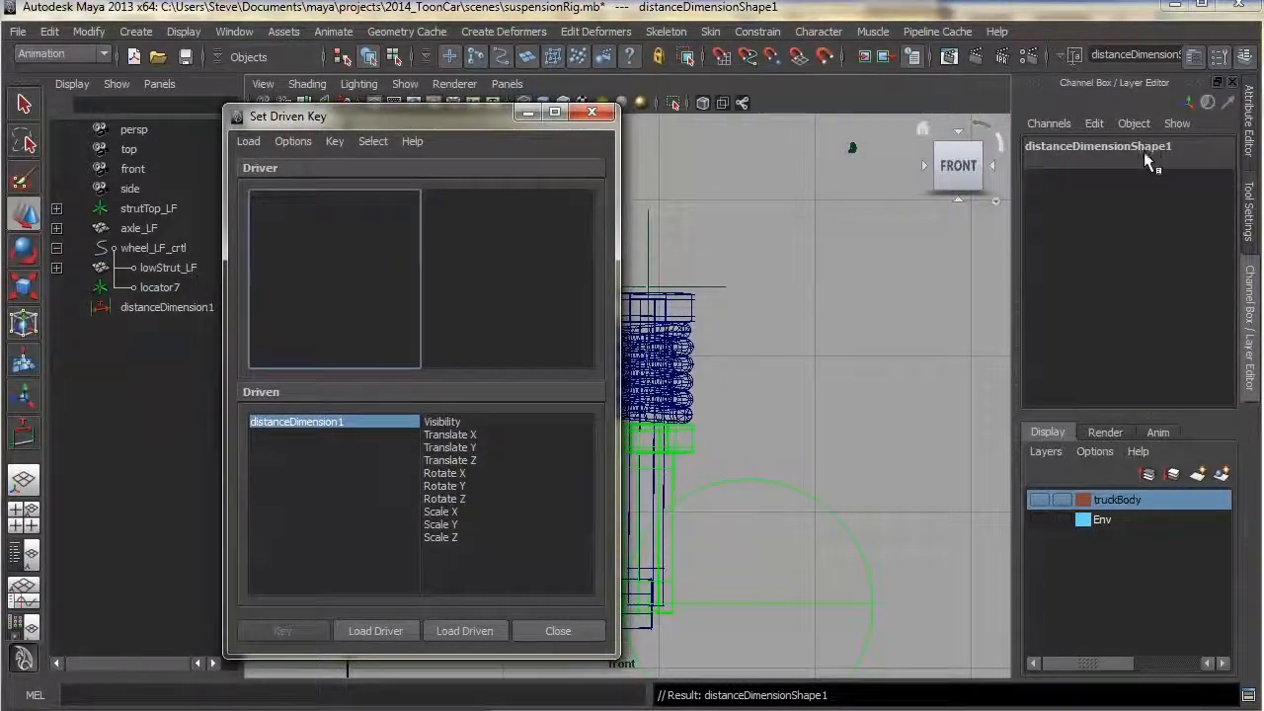
left_click(368, 630)
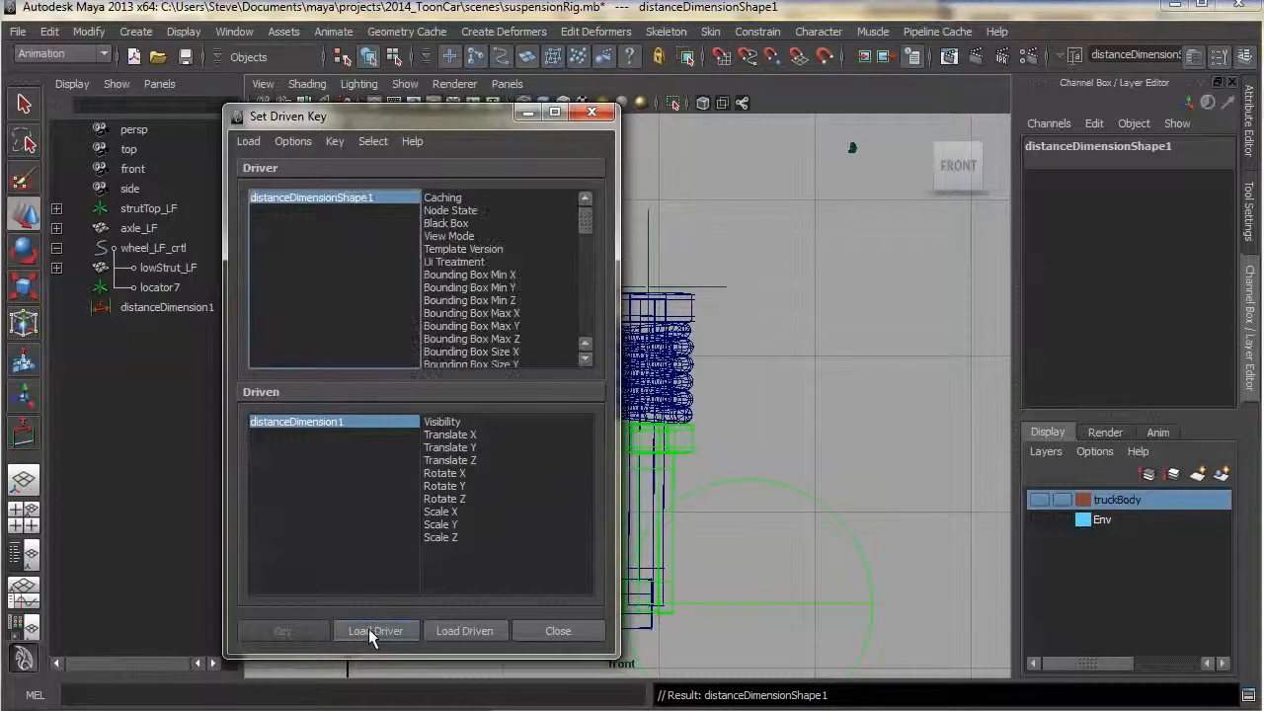
Load blendShape1 as driven and key its springExpand at 0 against the dimension's Distance attribute
left_click_drag(434, 120, 1015, 109)
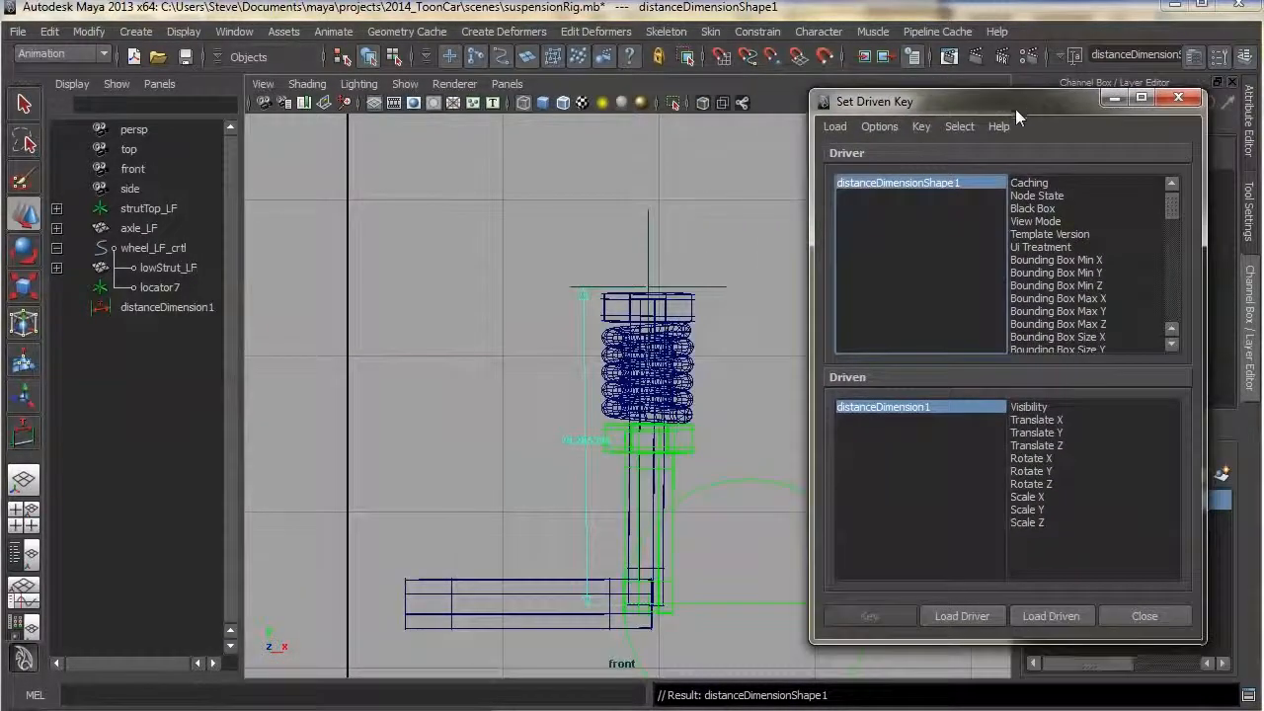
left_click_drag(1171, 207, 1175, 341)
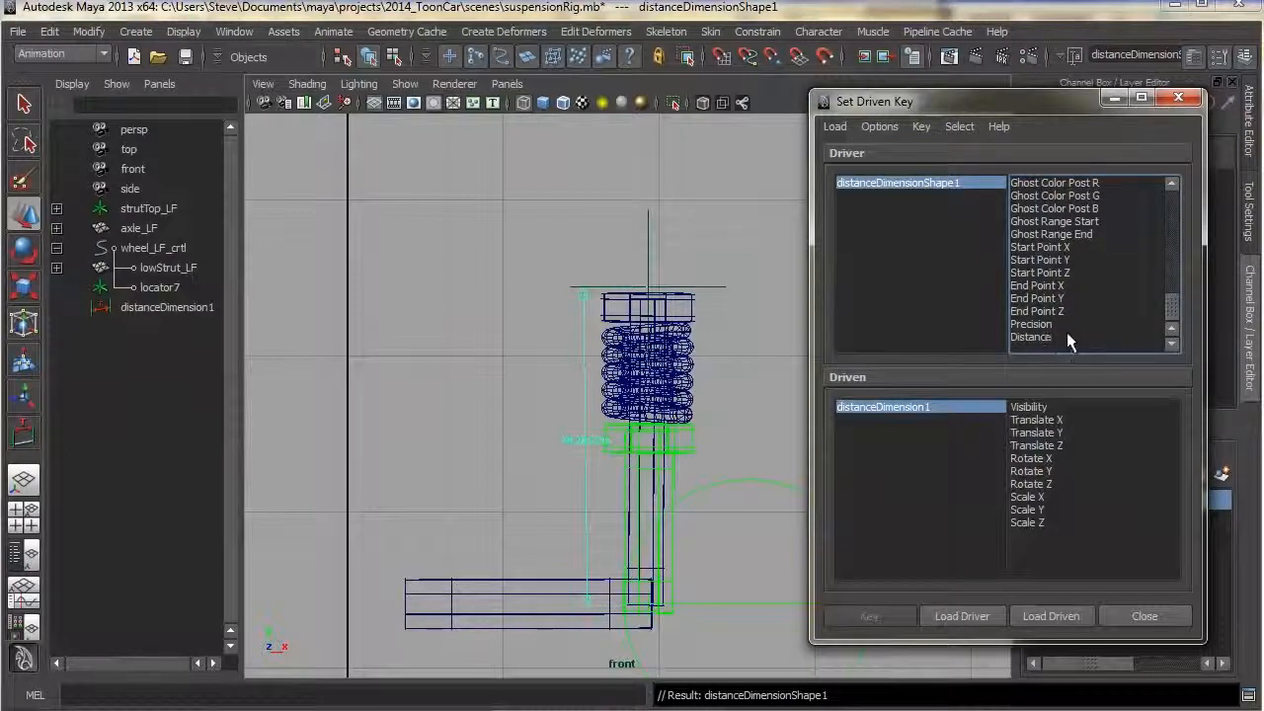
left_click_drag(1031, 109, 1014, 55)
left_click_drag(1263, 292, 998, 319)
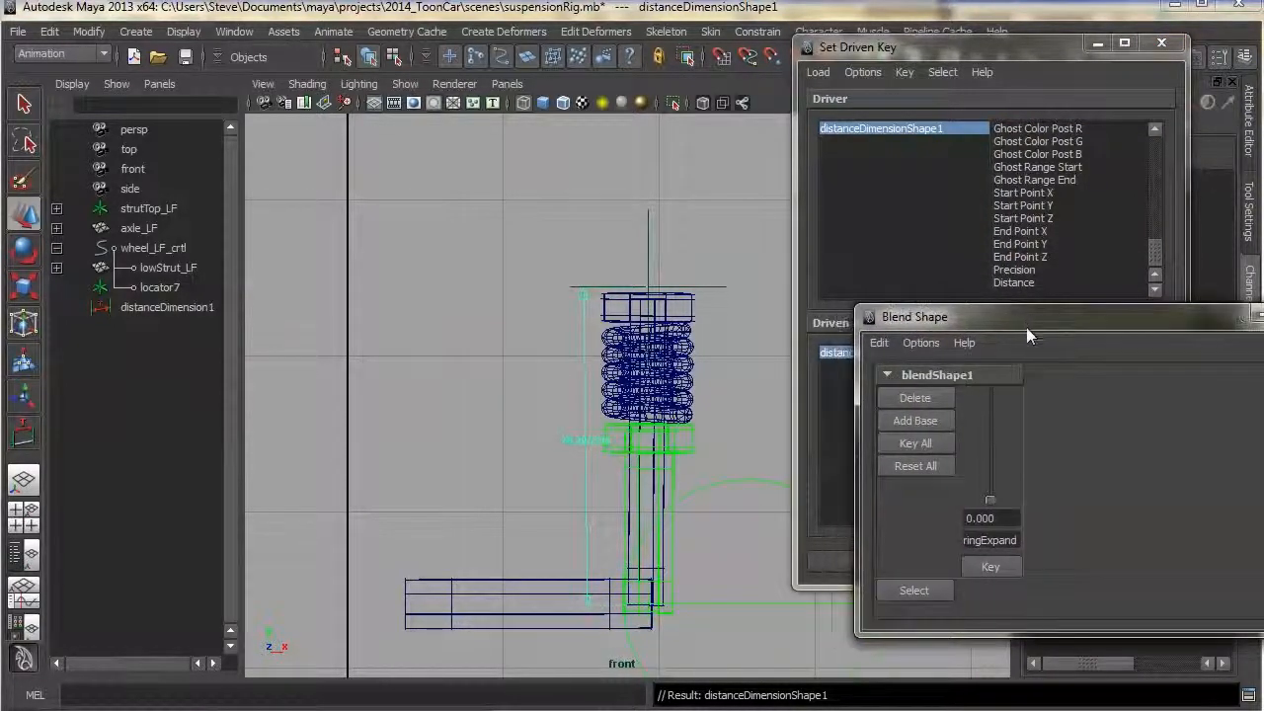
left_click(926, 590)
left_click_drag(908, 319, 1262, 316)
left_click(1049, 561)
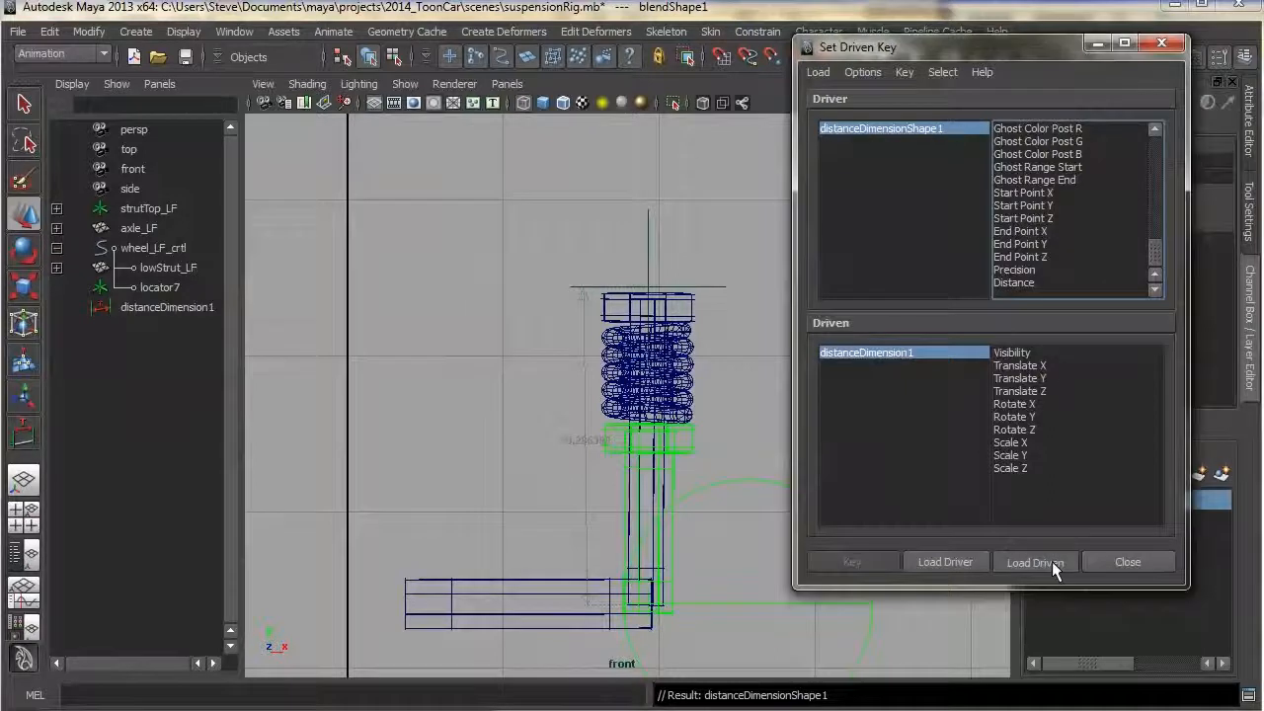
left_click(1009, 283)
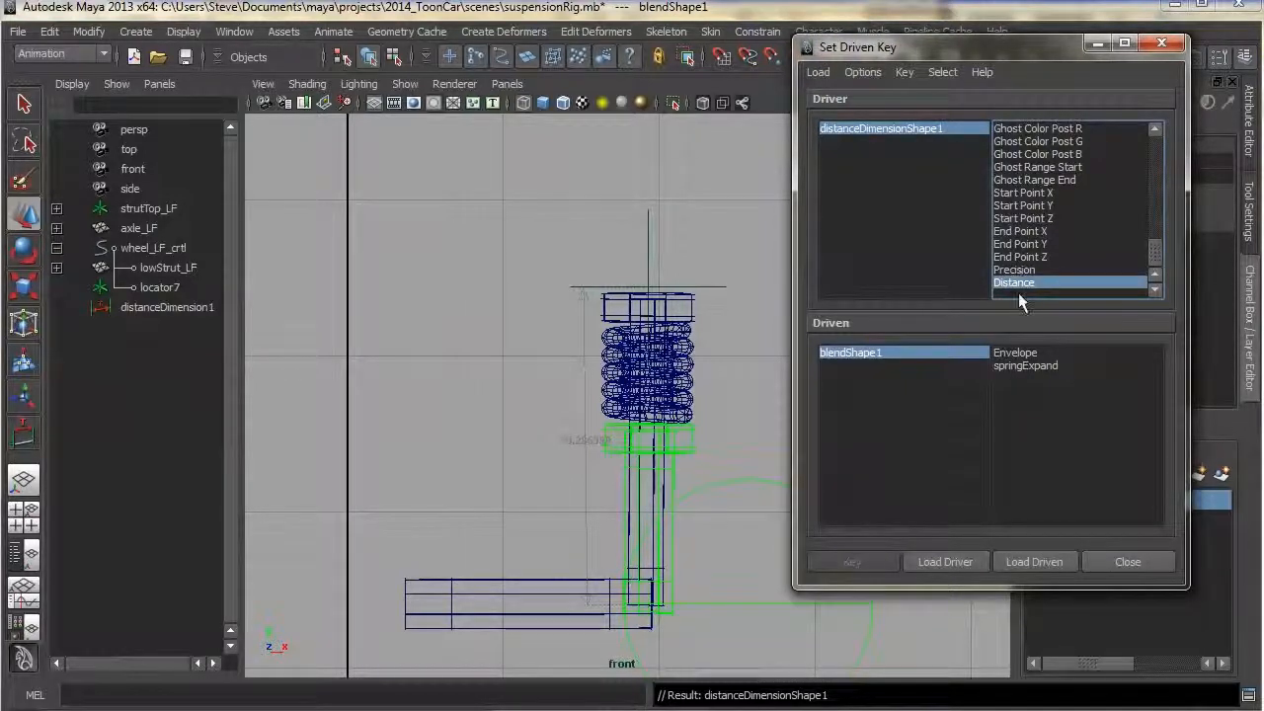
left_click(1043, 367)
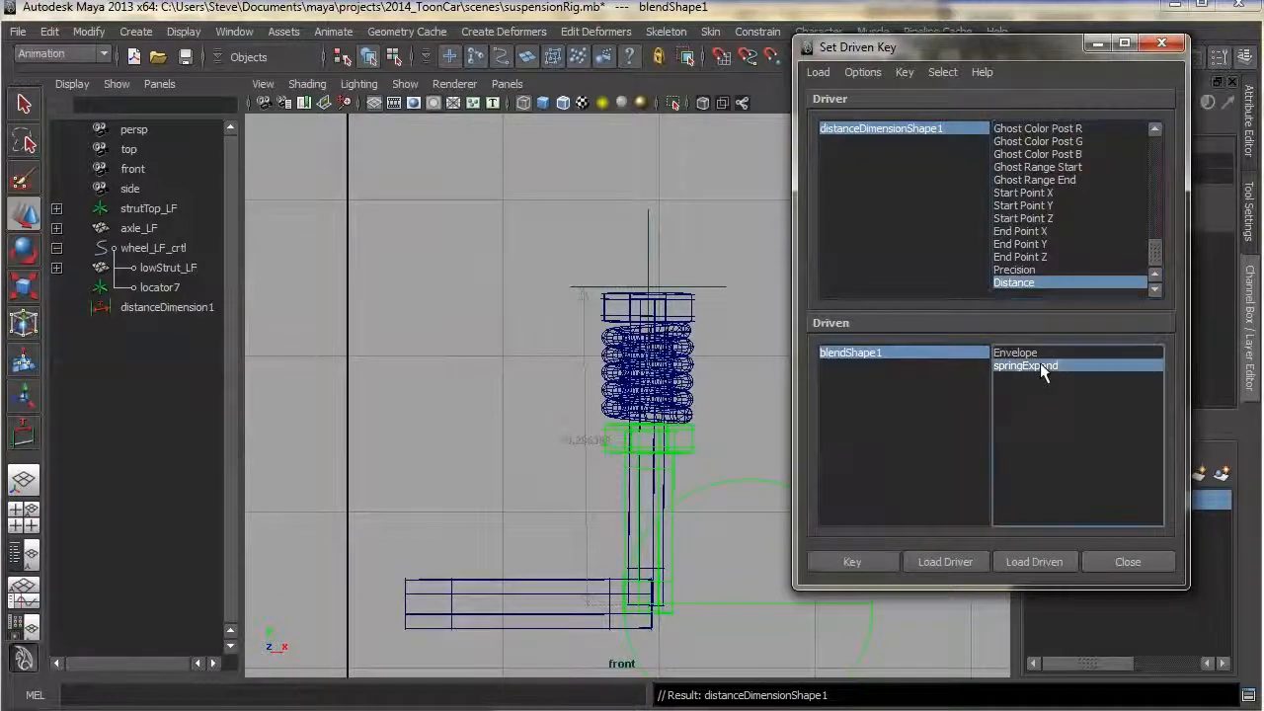
left_click(869, 562)
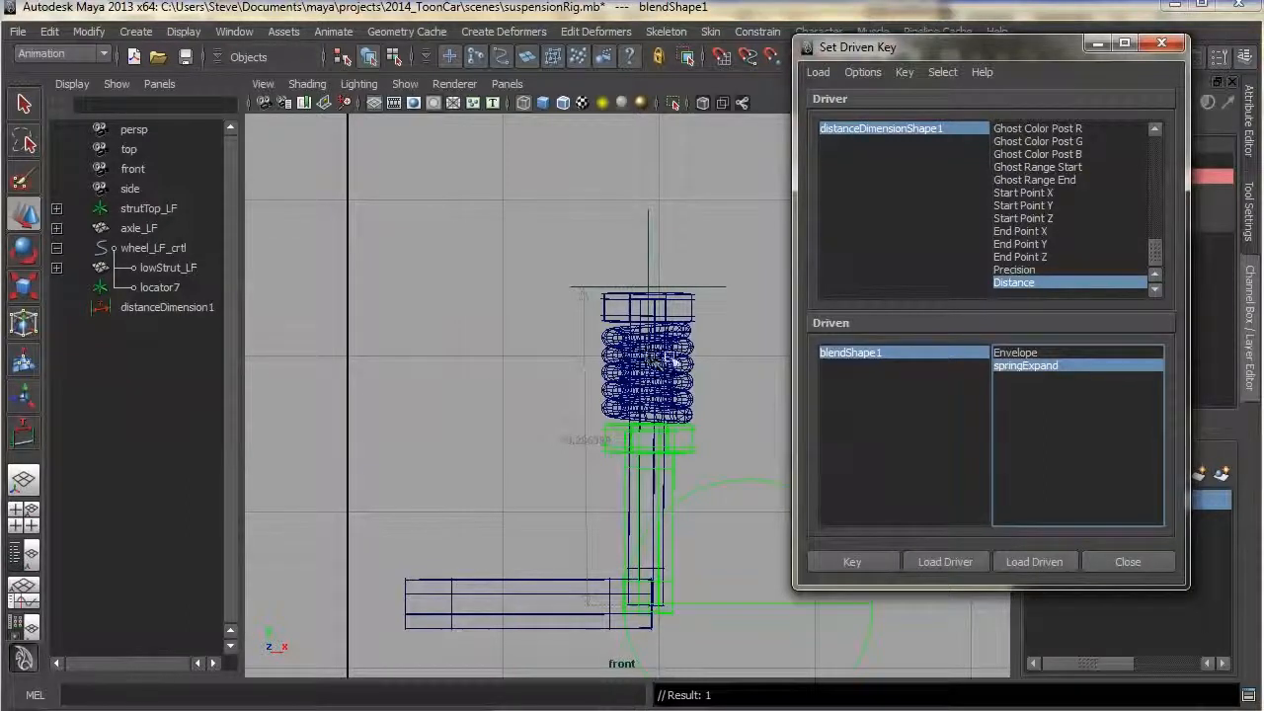
Raise the strut top to about 5.7 Translate Y, set springExpand to 1 and add a second driven key
left_click(691, 318)
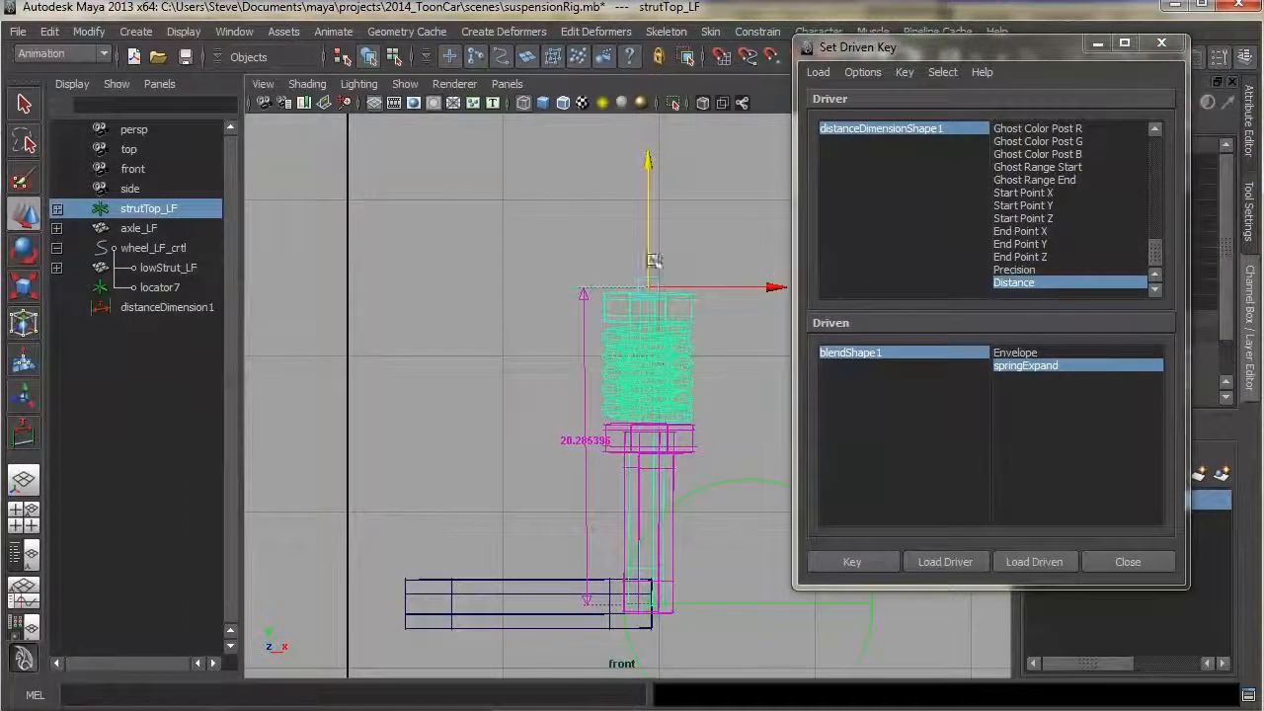
left_click_drag(647, 230, 659, 106)
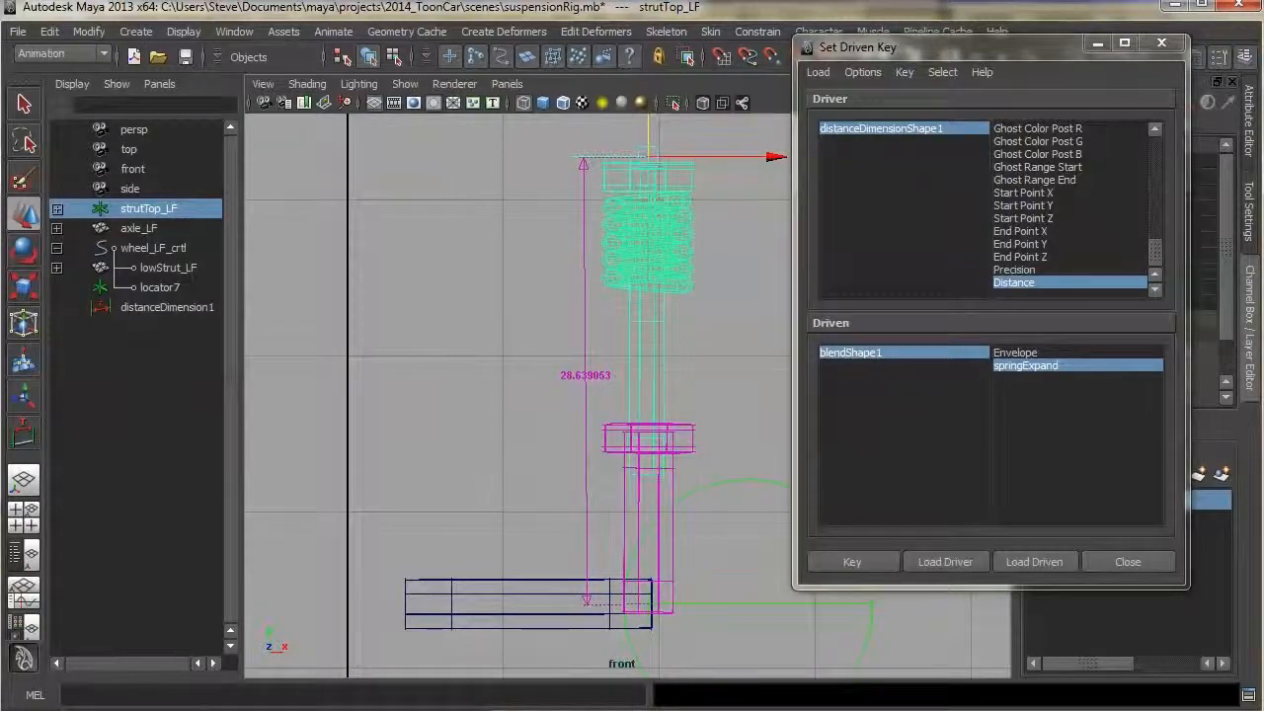
left_click_drag(1263, 317, 1028, 316)
left_click_drag(982, 499, 981, 381)
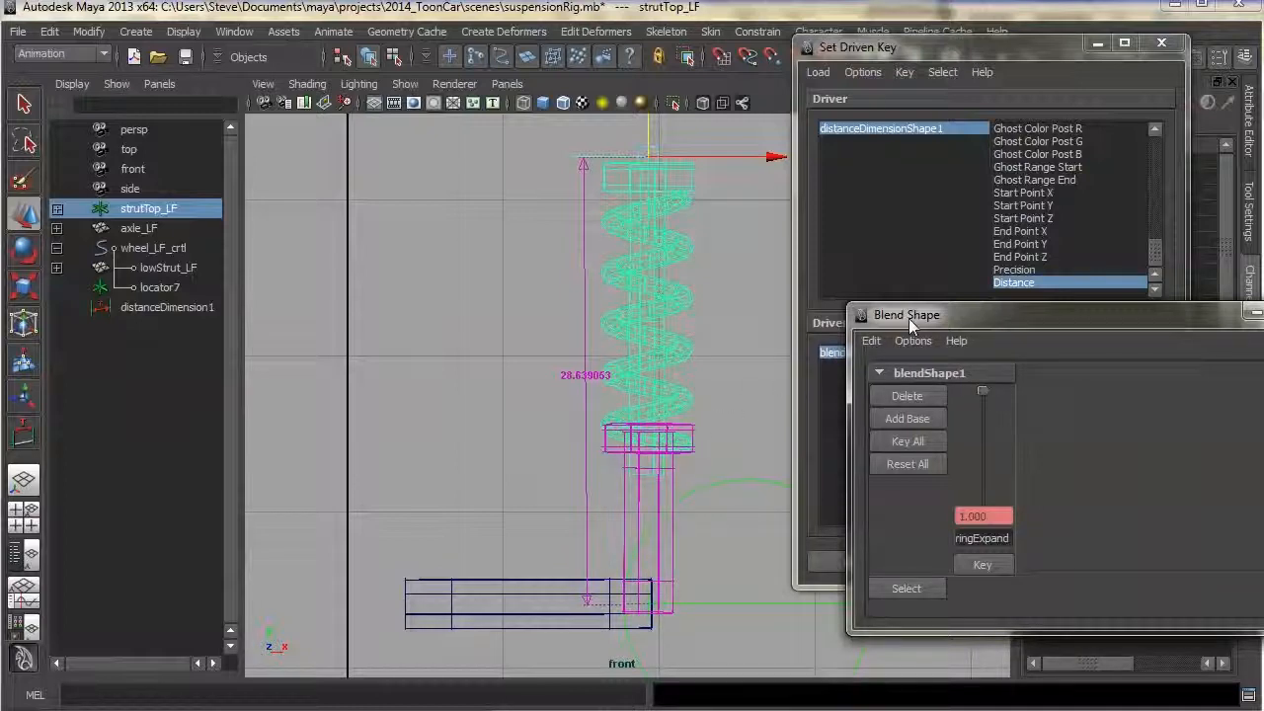
left_click_drag(903, 318, 1262, 298)
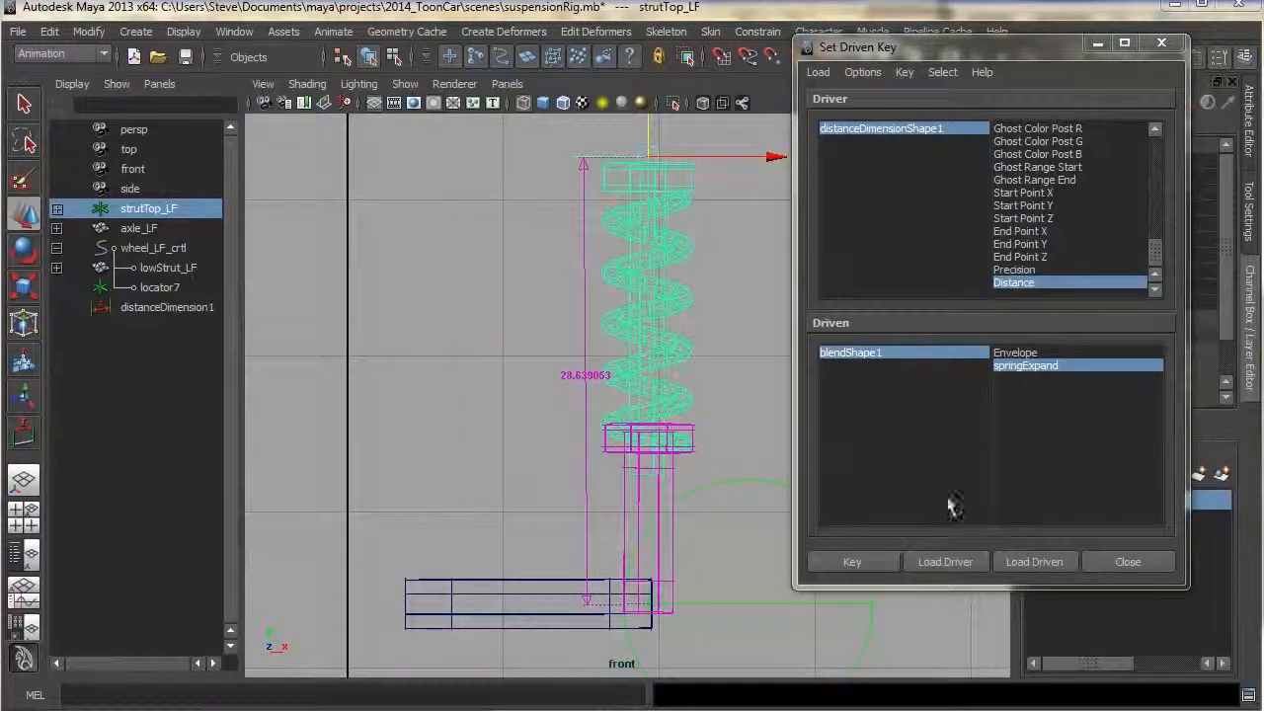
left_click(835, 562)
Close Set Driven Key and reset the strut top's Translate Y to 0
middle_click_drag(640, 411, 567, 450, "alt")
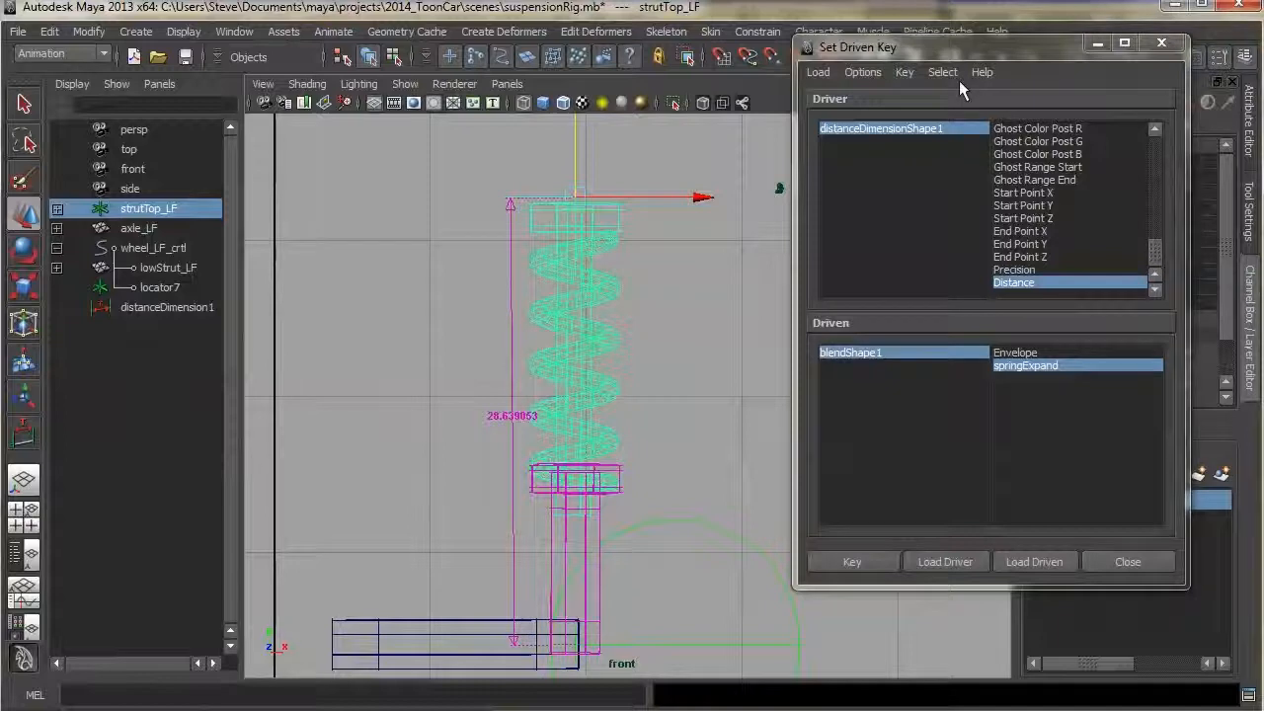
left_click(1129, 561)
double_click(1204, 178)
type("0")
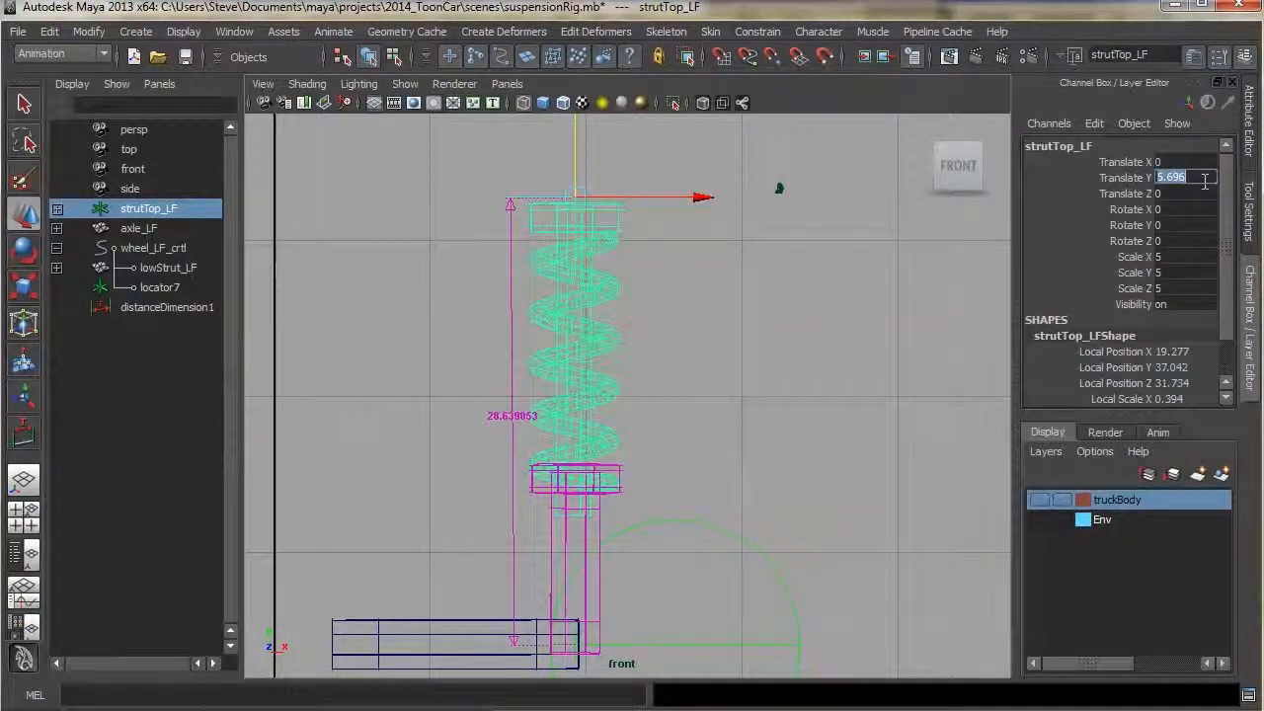
key("Return")
Test the spring by moving the strut top and the wheel control, undoing each move
middle_click_drag(599, 296, 562, 208)
key("ctrl+z")
left_click(688, 520)
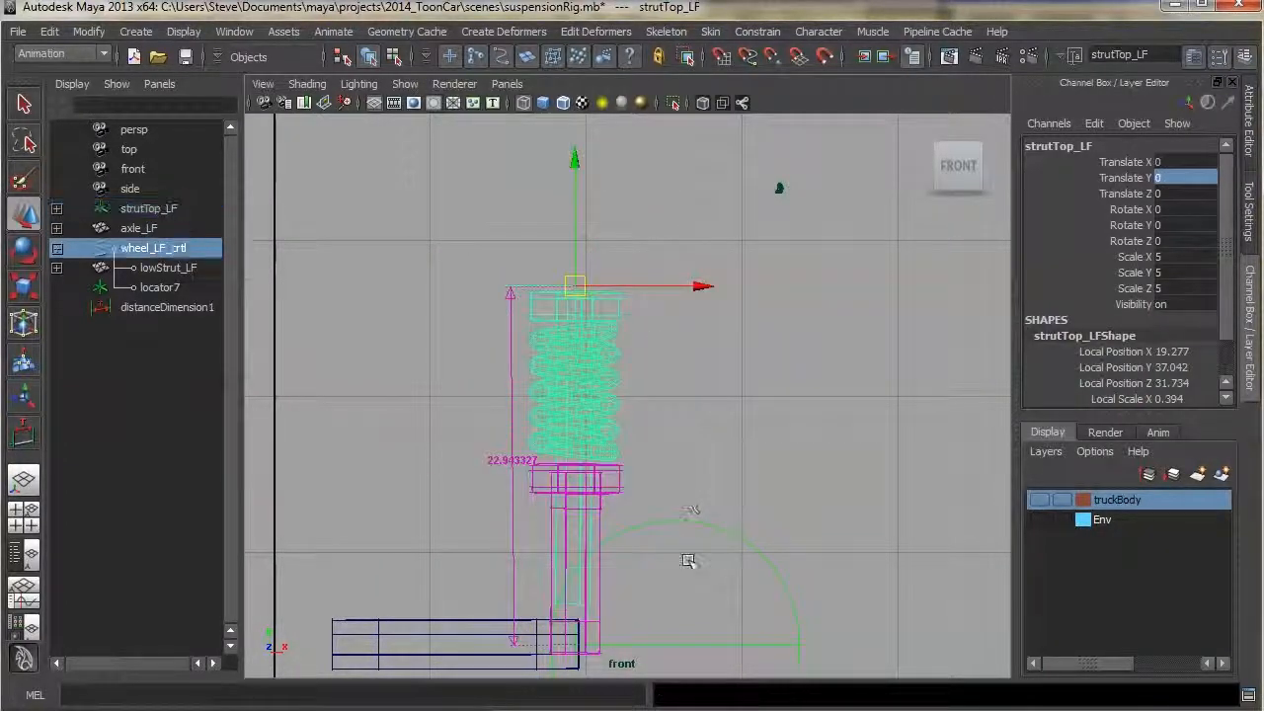
left_click_drag(576, 642, 603, 592)
key("ctrl+z")
left_click(600, 306)
left_click_drag(600, 306, 575, 197)
key("ctrl+z")
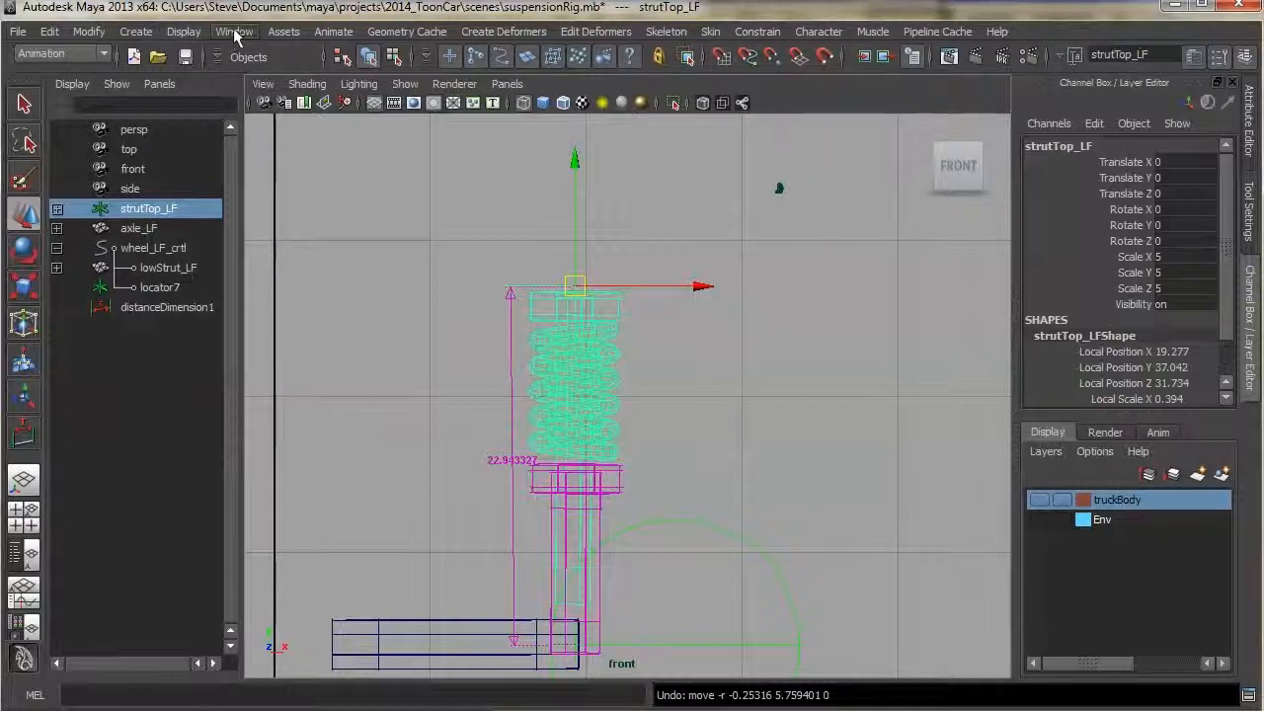
Open blendShape1's springExpand driven curve in the Graph Editor and set its keys to linear tangents
left_click(334, 31)
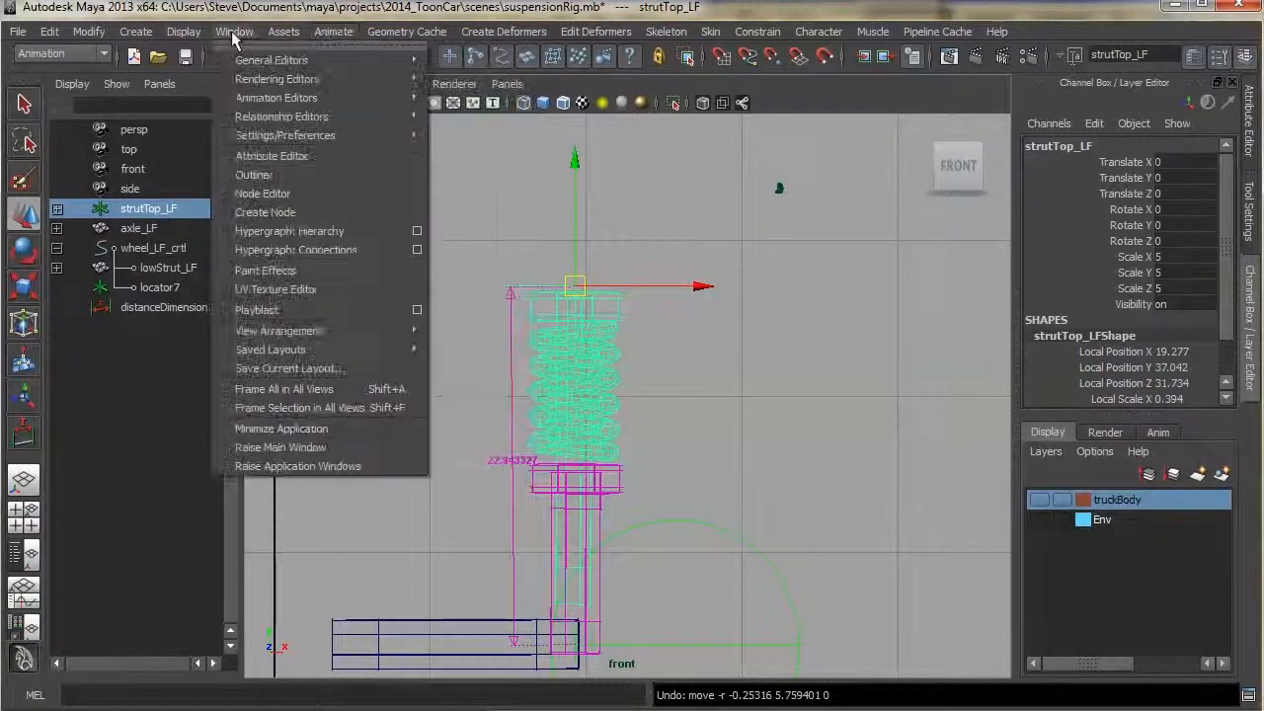
mouse_move(351, 101)
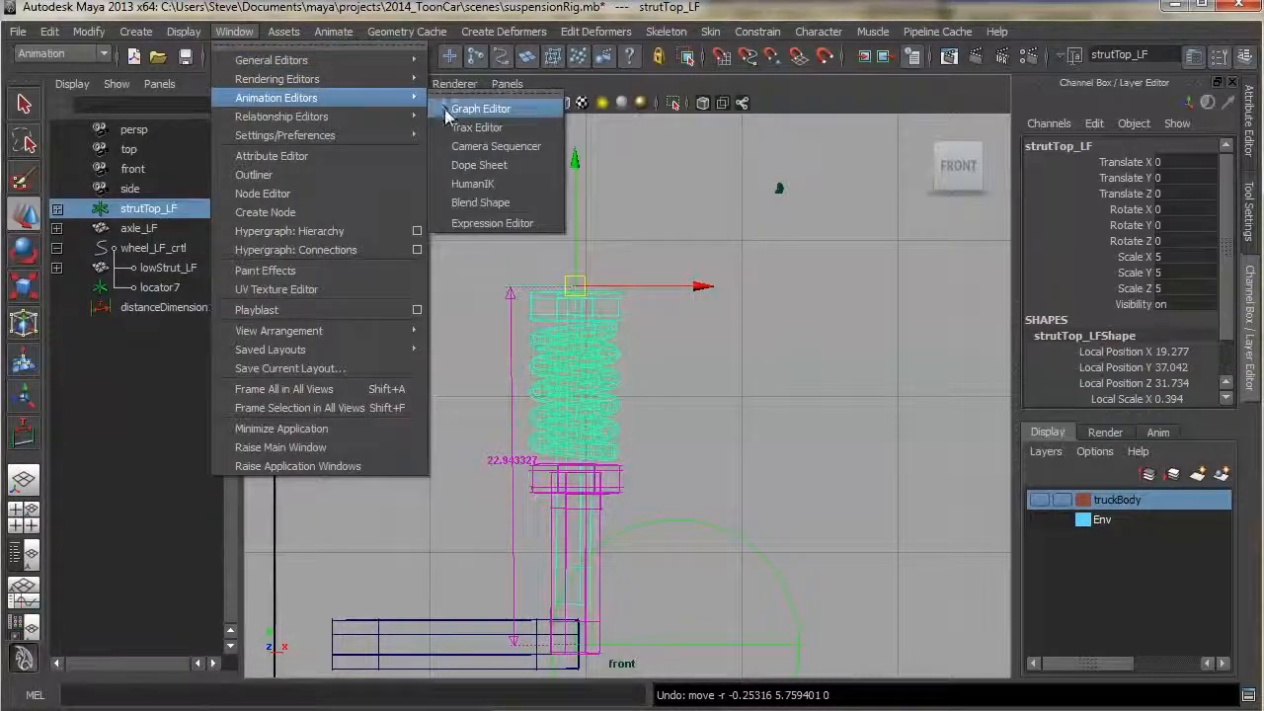
left_click(474, 110)
mouse_move(598, 42)
left_mouse_down()
mouse_move(623, 75)
mouse_move(598, 44)
left_mouse_up()
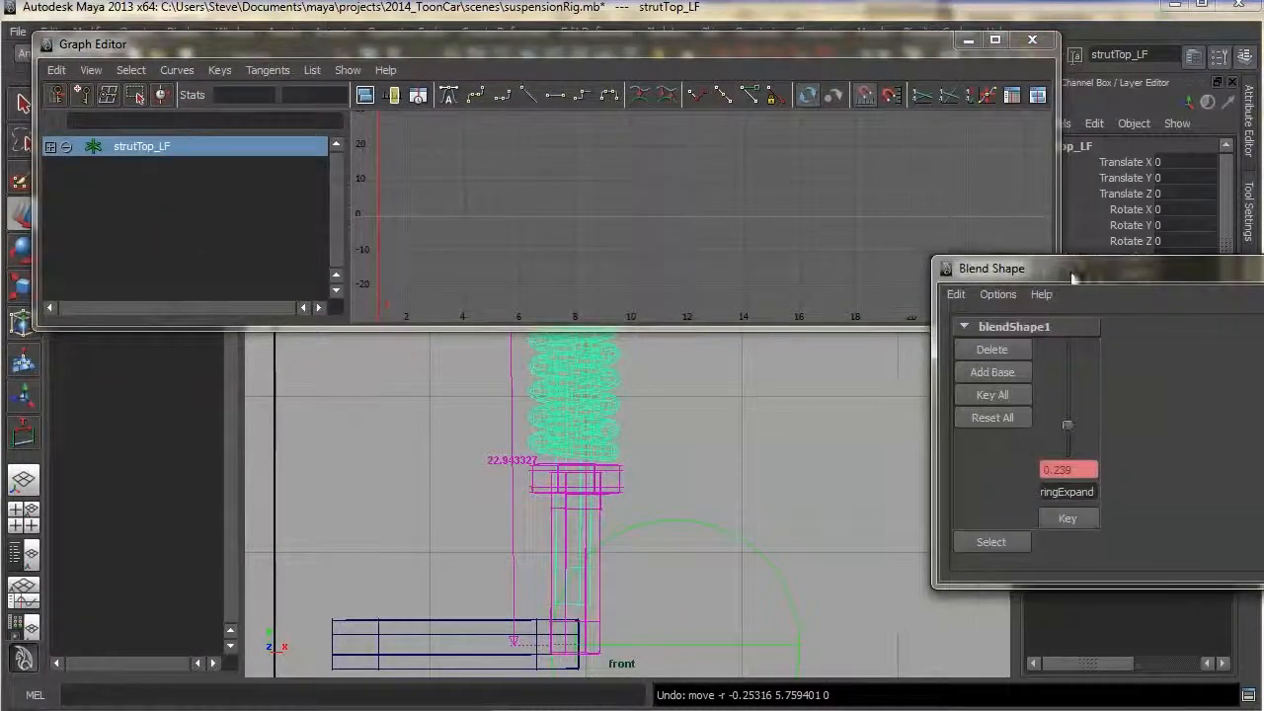
left_click_drag(1023, 259, 1017, 277)
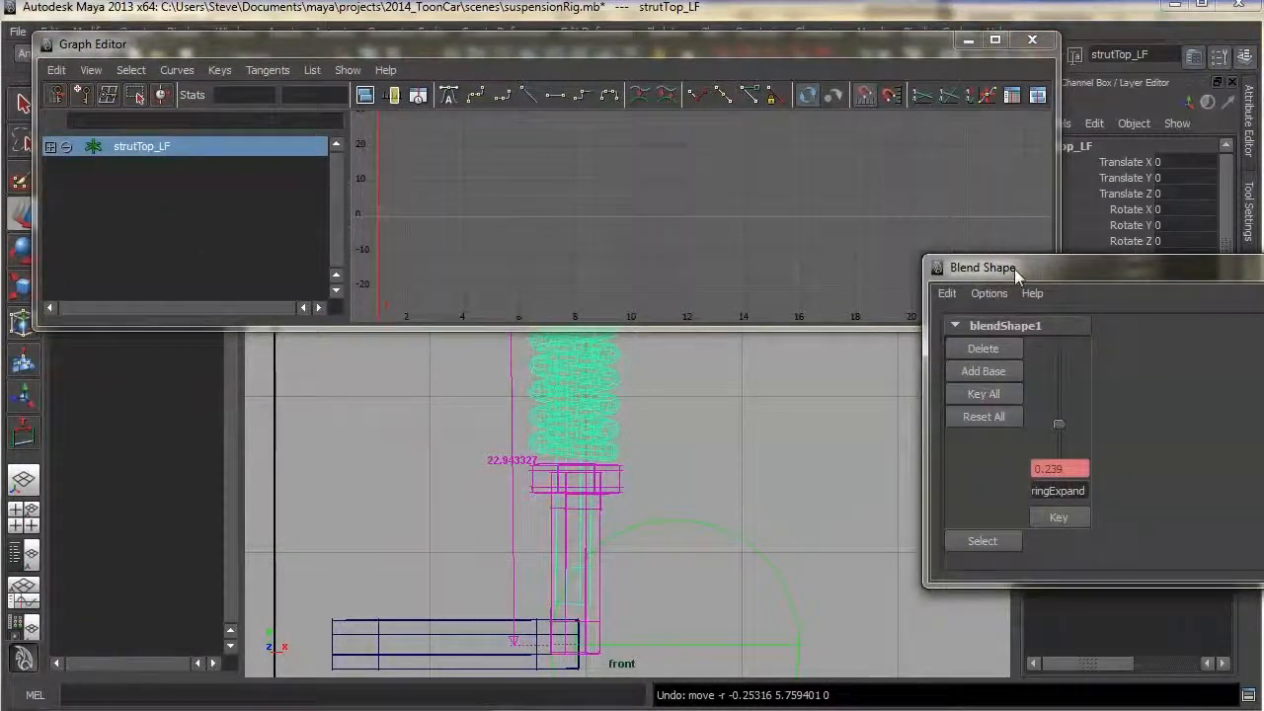
left_click(983, 541)
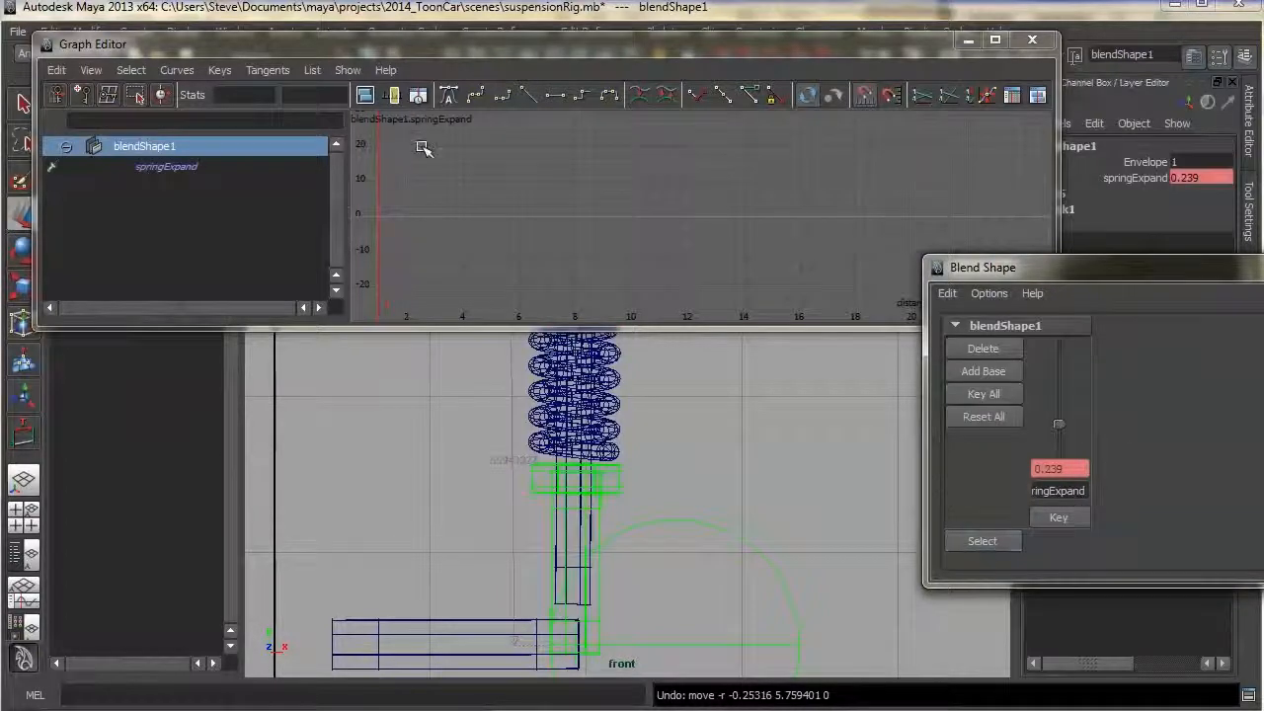
left_click(166, 168)
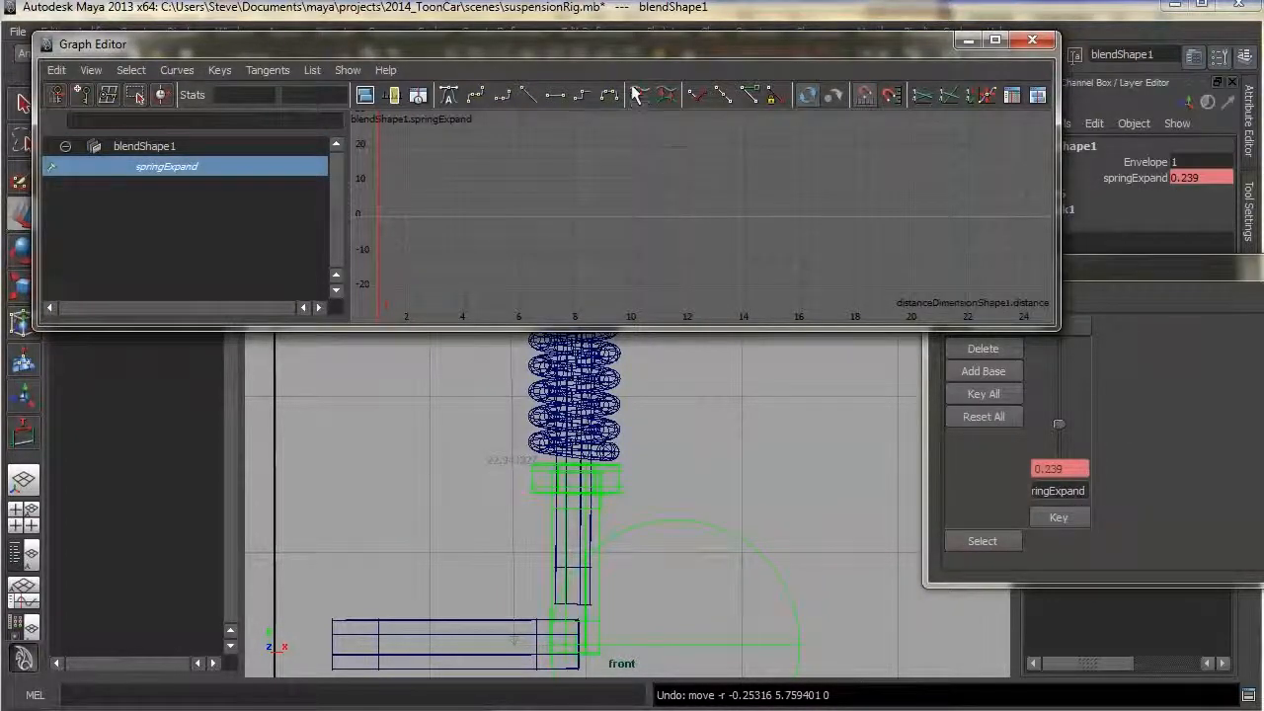
key("f")
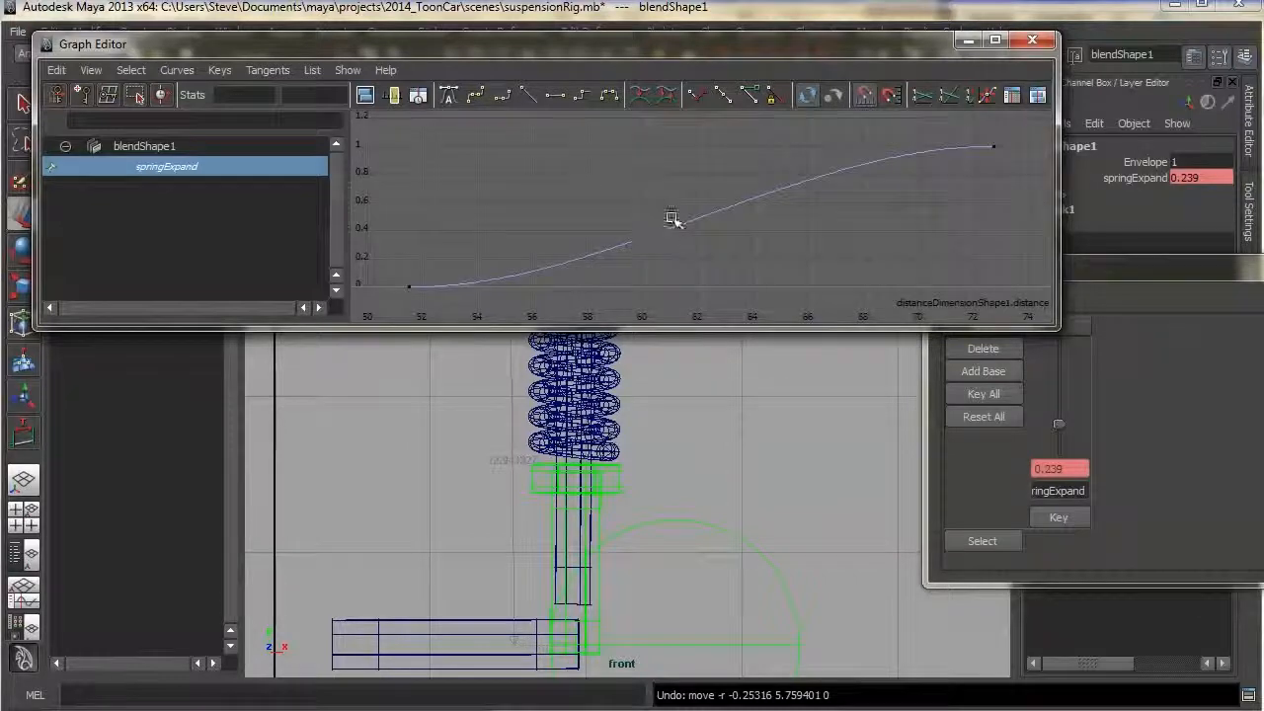
scroll(796, 238, "down", 1)
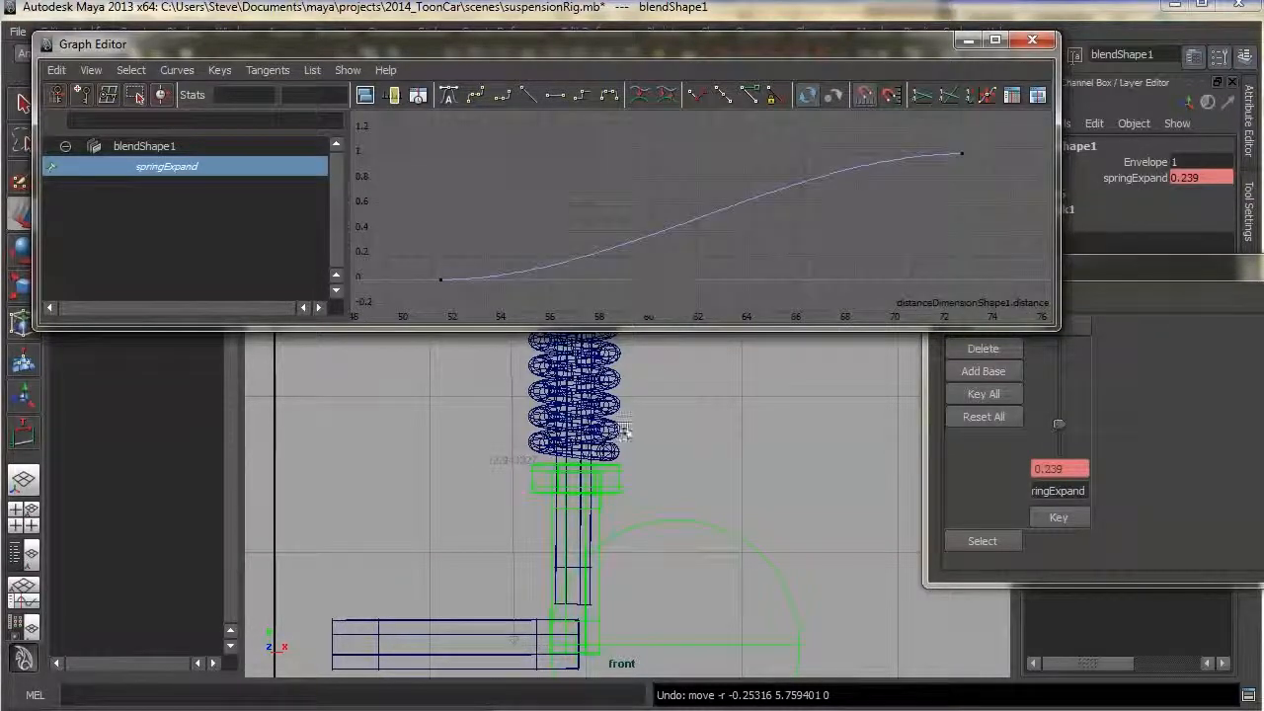
left_click_drag(710, 45, 679, 29)
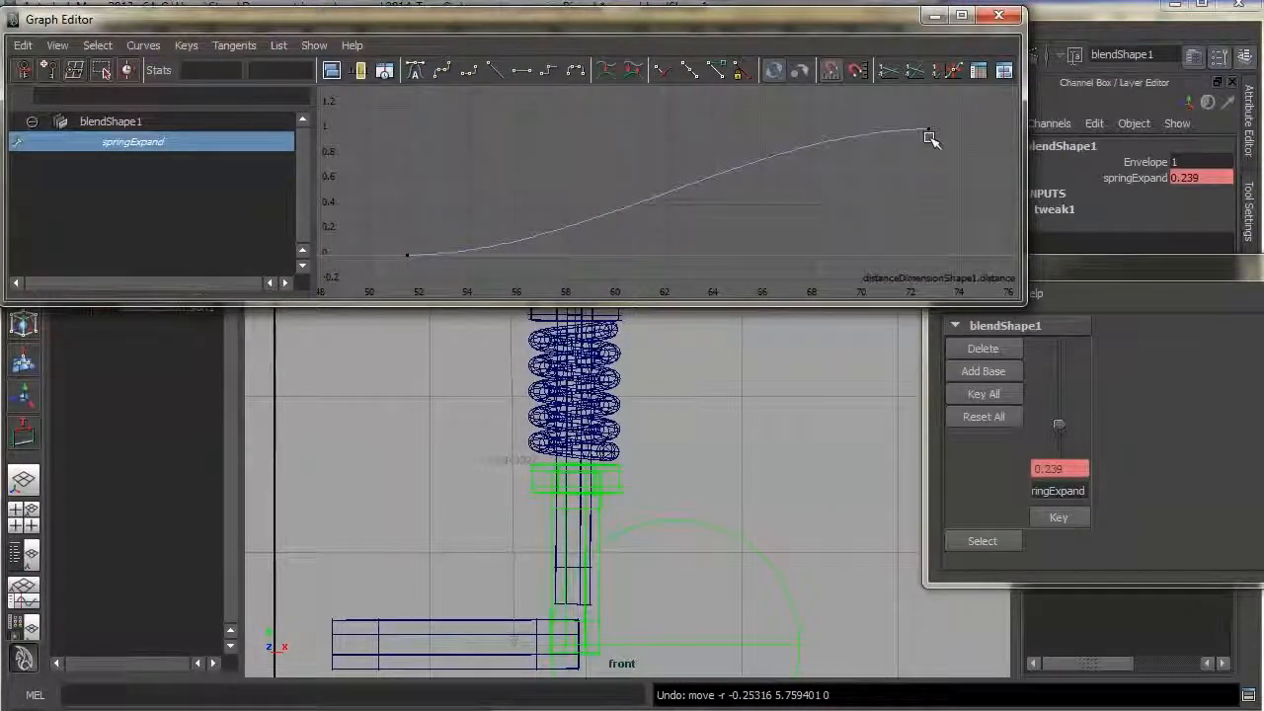
left_click_drag(940, 120, 389, 276)
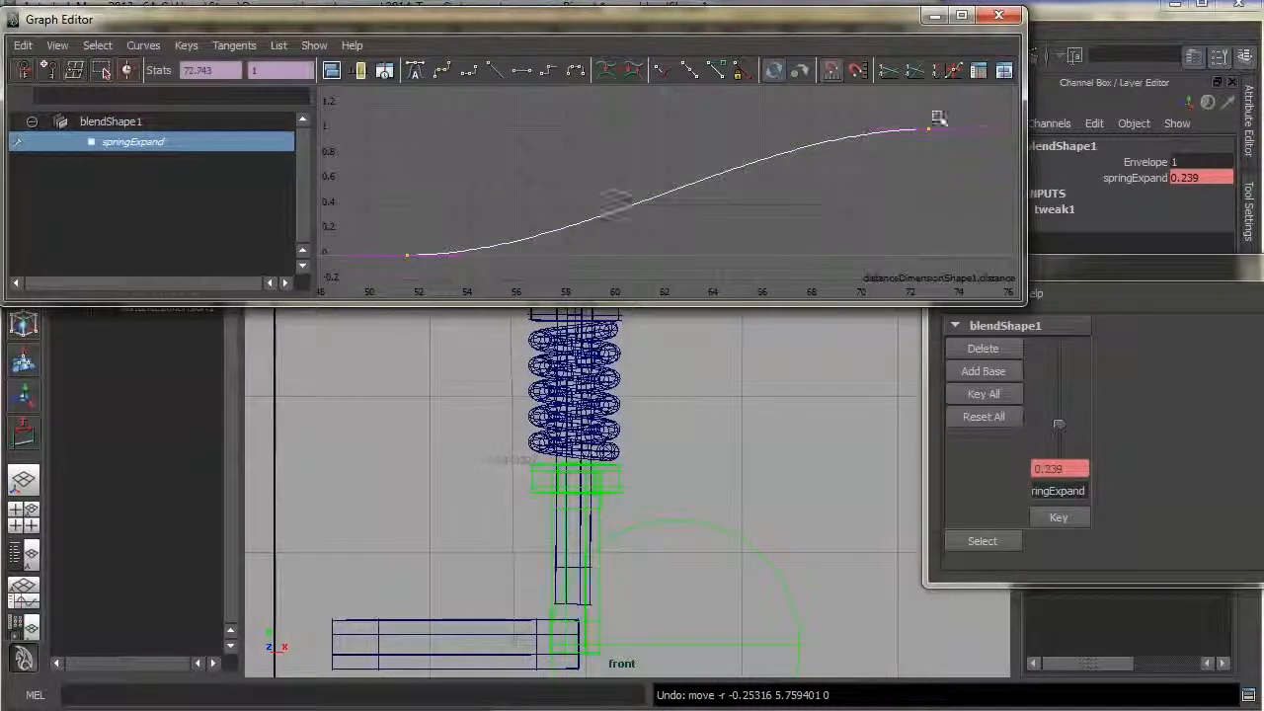
left_click(491, 66)
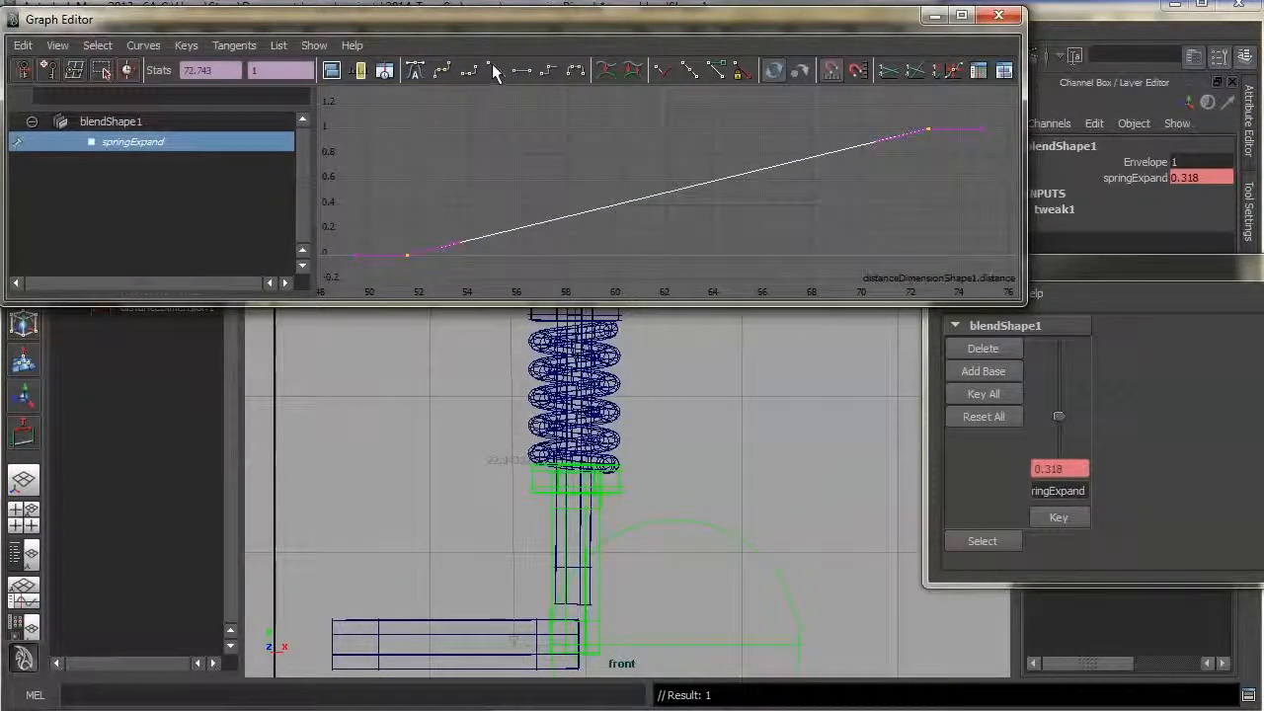
Raise the strut top in the front view to test how far the spring expands
left_click_drag(505, 24, 510, 39)
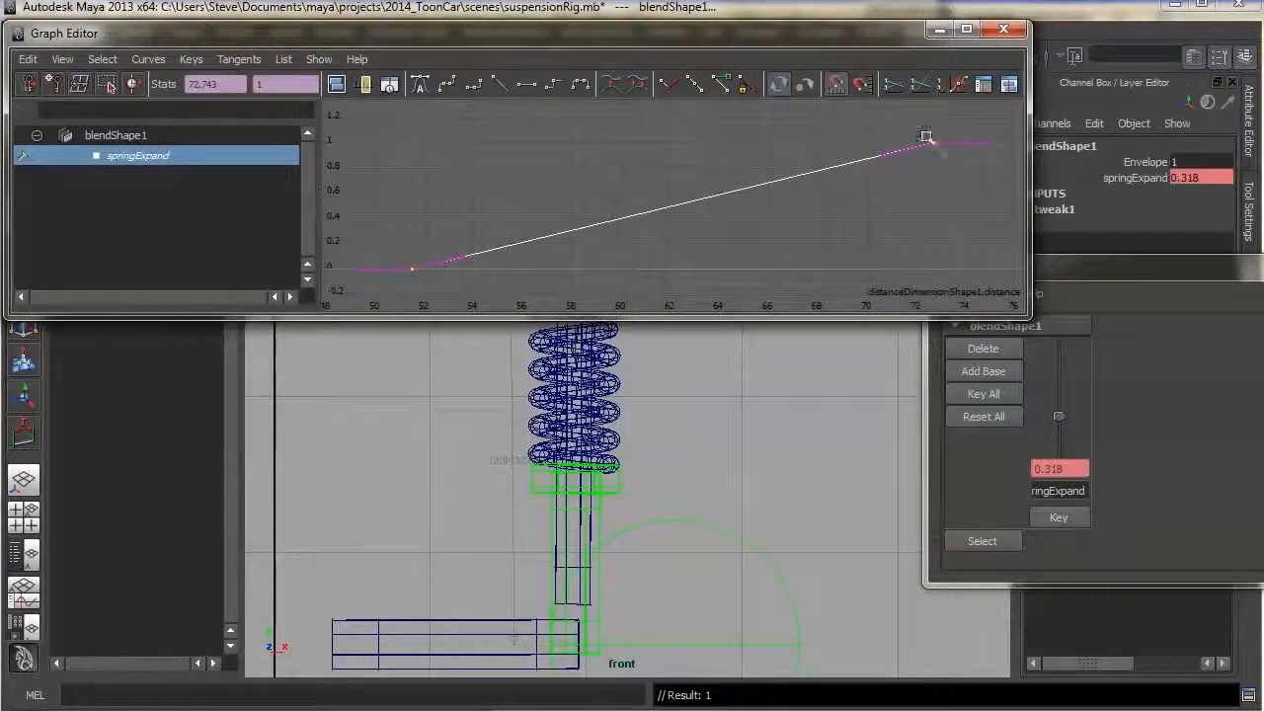
left_click_drag(559, 43, 1240, 62)
left_click(577, 294)
left_click_drag(578, 297, 581, 197)
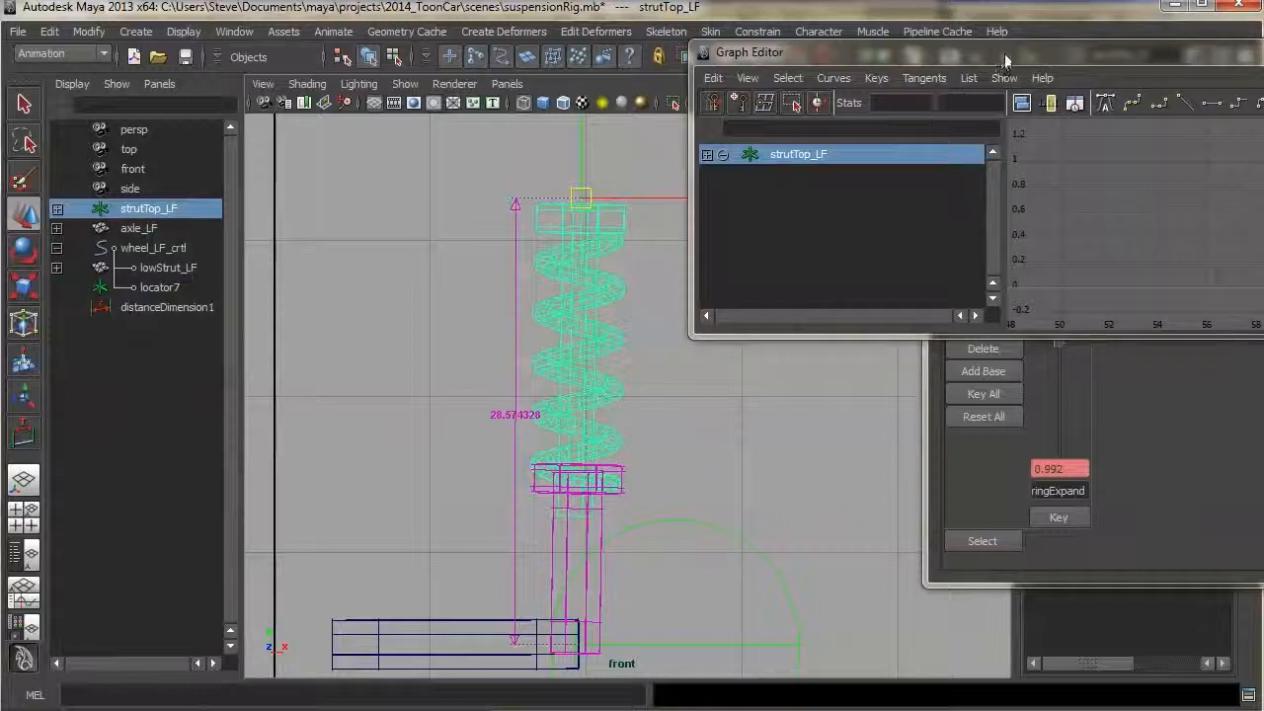
Select blendShape1 and lower the top springExpand key to about 0.835 in the Graph Editor
left_click_drag(1005, 53, 374, 45)
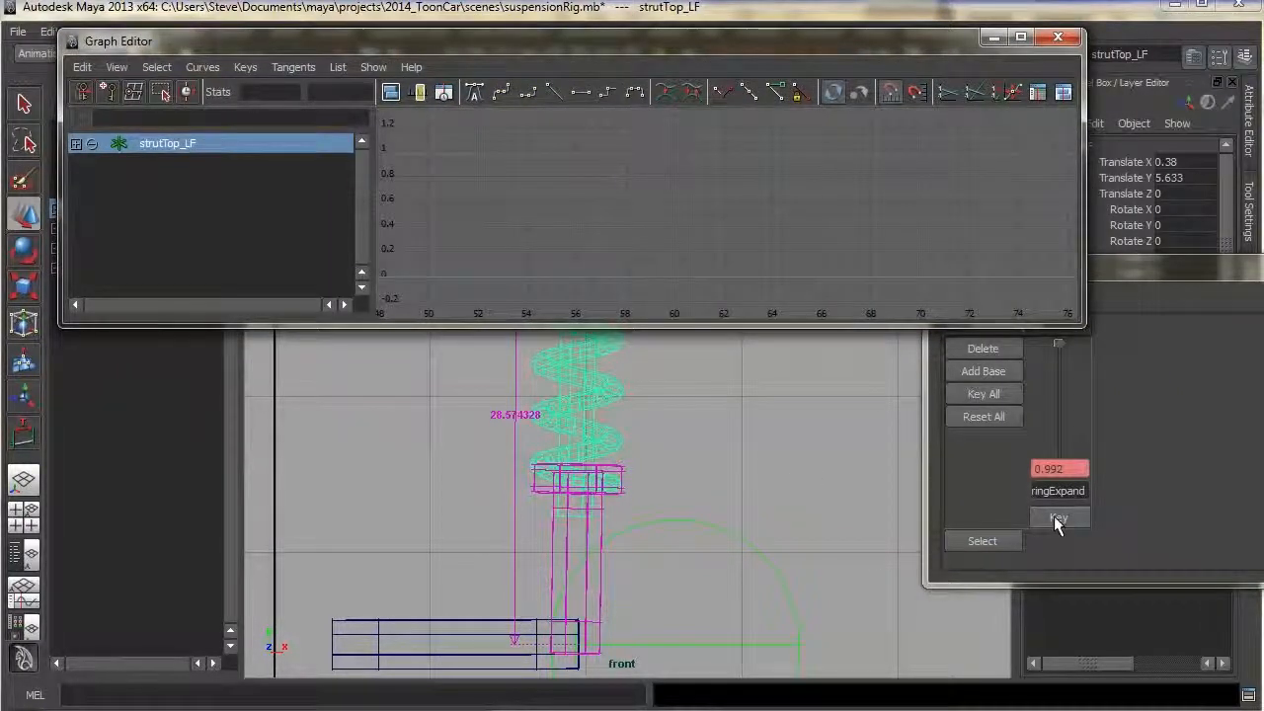
left_click(982, 541)
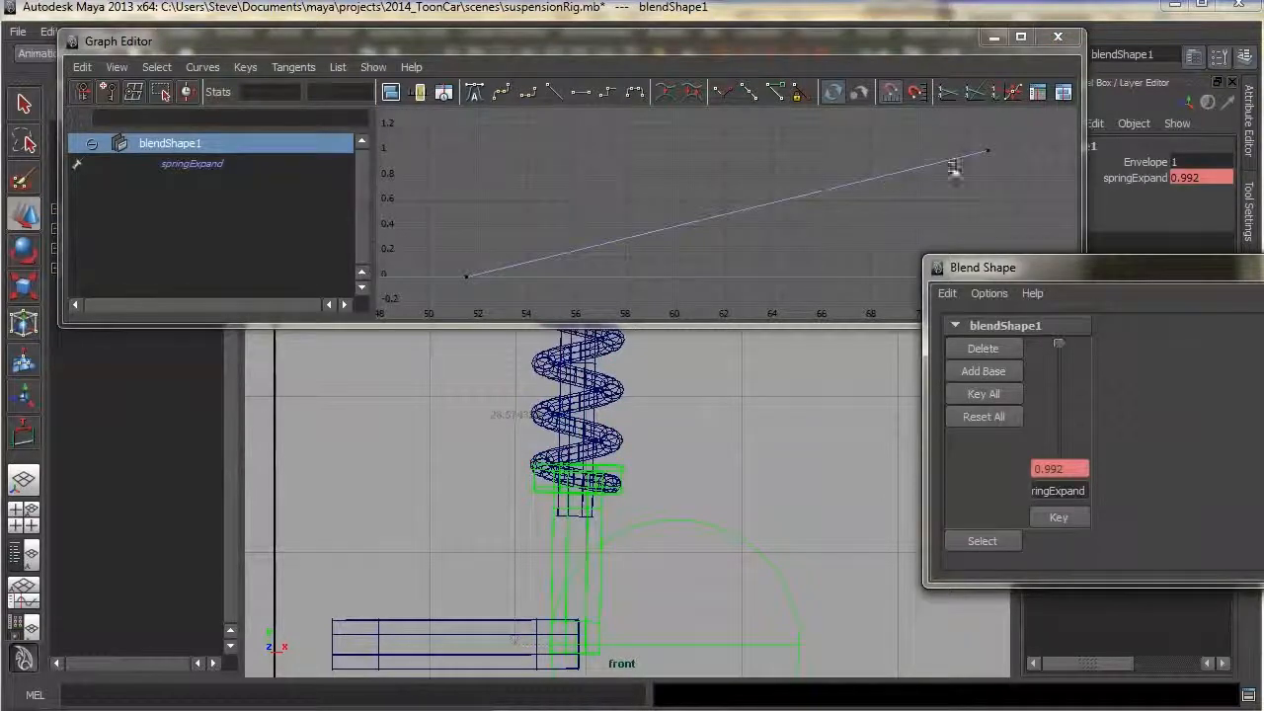
left_click_drag(1005, 138, 938, 209)
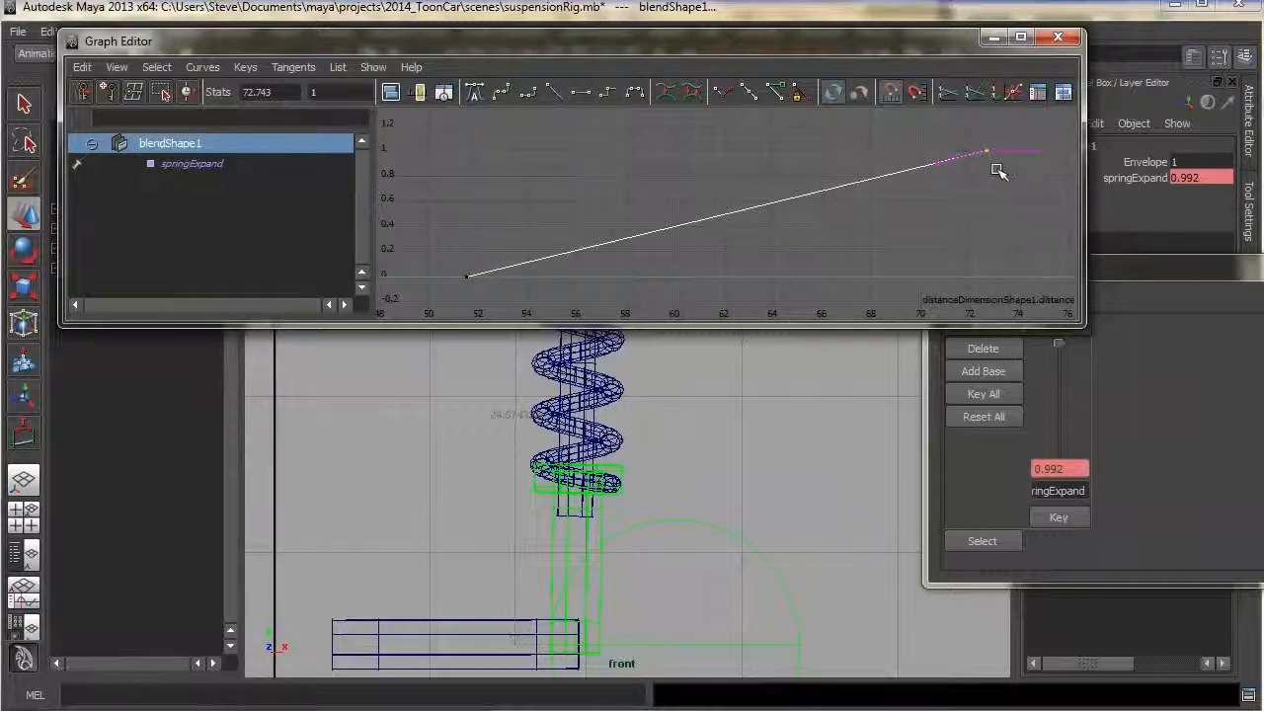
middle_click_drag(990, 171, 995, 202)
key("ctrl+z")
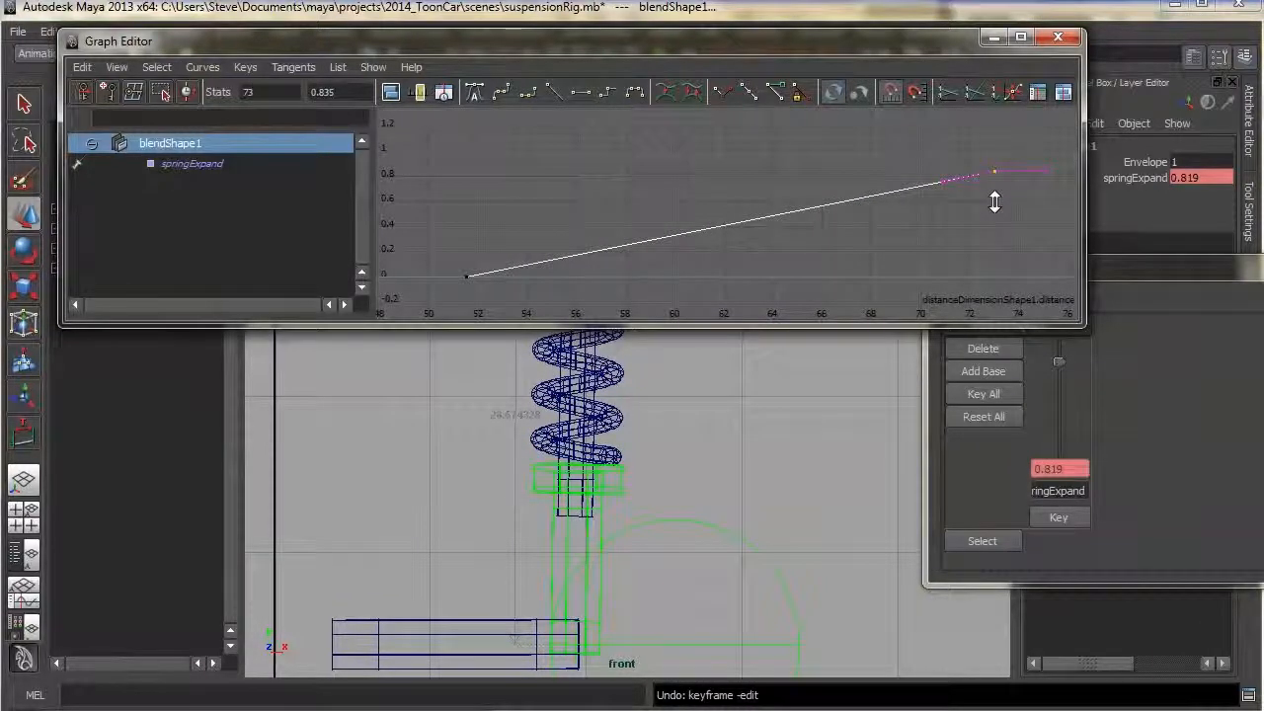
Check the softened spring by moving the strut top and the wheel control in the front view, undoing each move
left_click(613, 450)
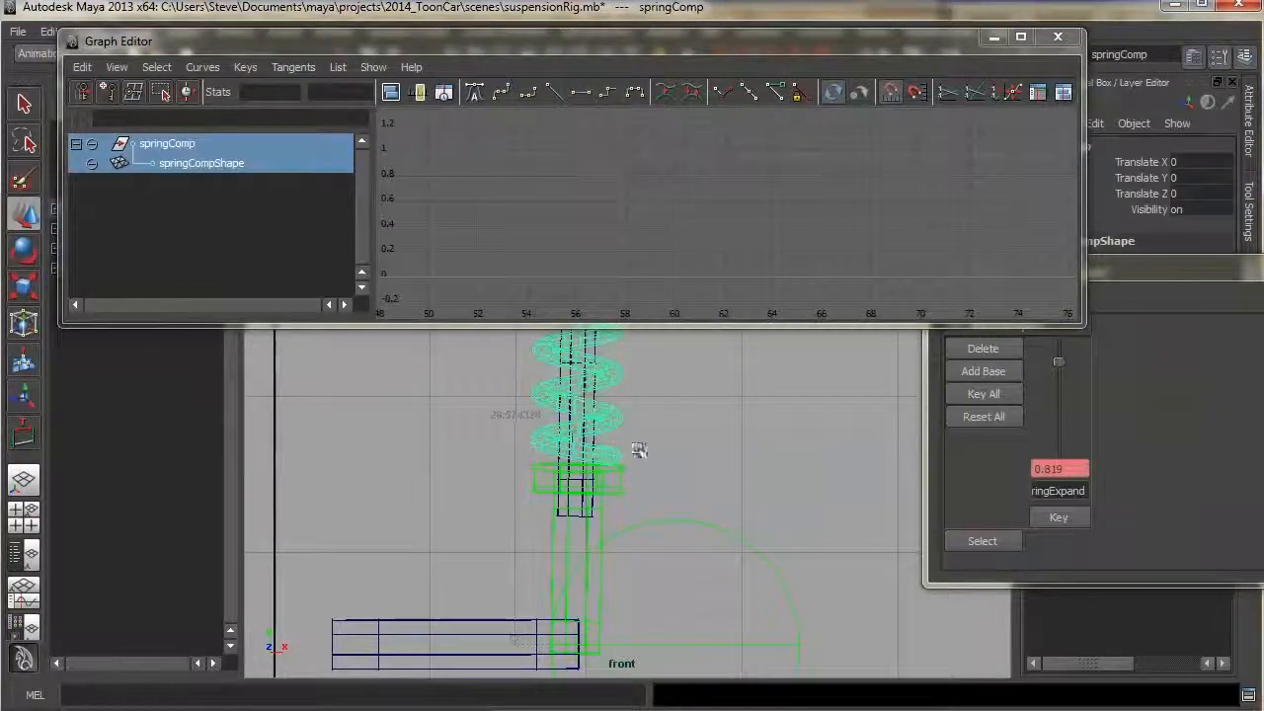
left_click_drag(406, 47, 1190, 121)
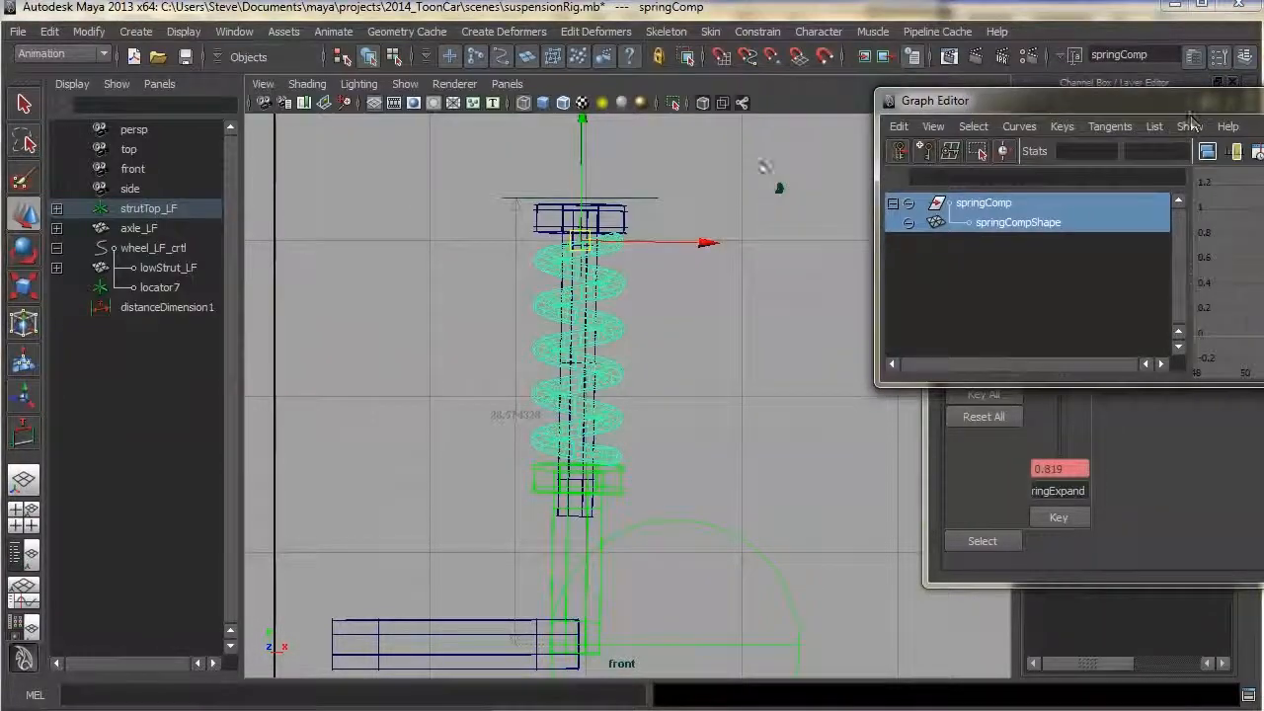
left_click(632, 199)
left_click_drag(580, 200, 606, 259)
key("ctrl+z")
left_click(693, 521)
mouse_move(581, 644)
left_mouse_down()
mouse_move(594, 623)
mouse_move(708, 614)
mouse_move(601, 592)
left_mouse_up()
key("ctrl+z")
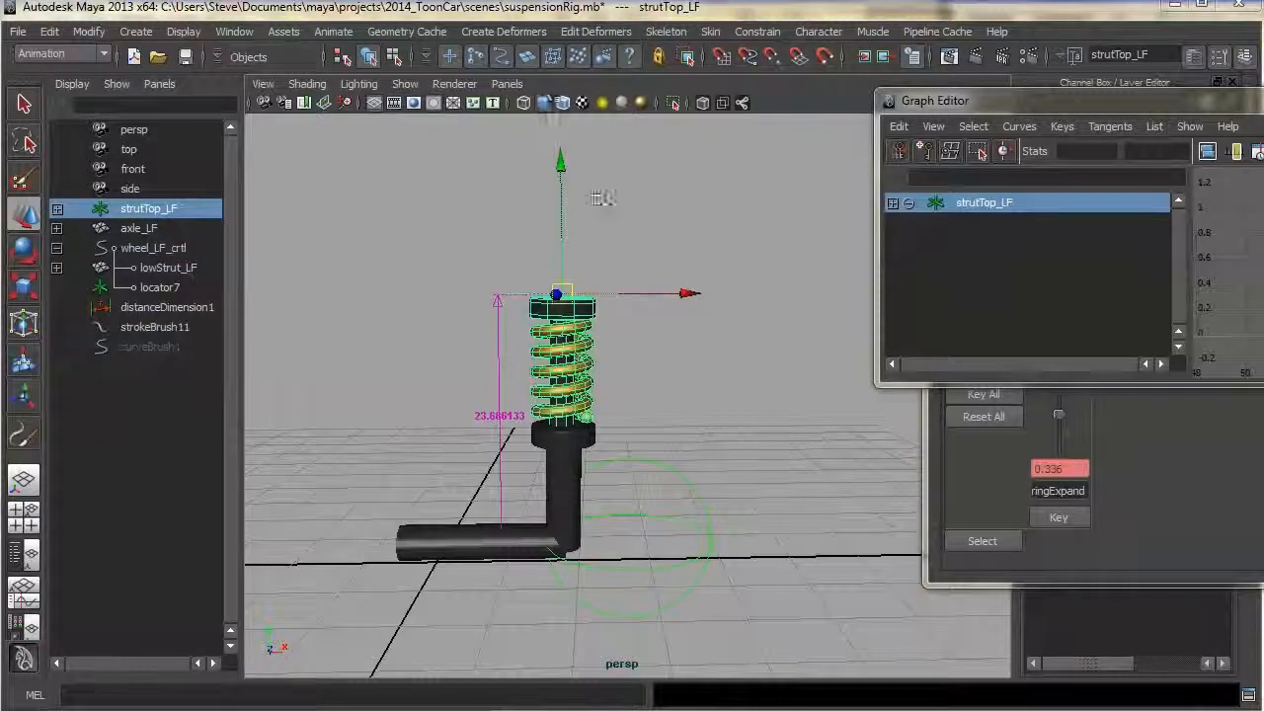
Test the spring in the perspective view by moving the wheel control and the strut top
left_click_drag(561, 293, 598, 334)
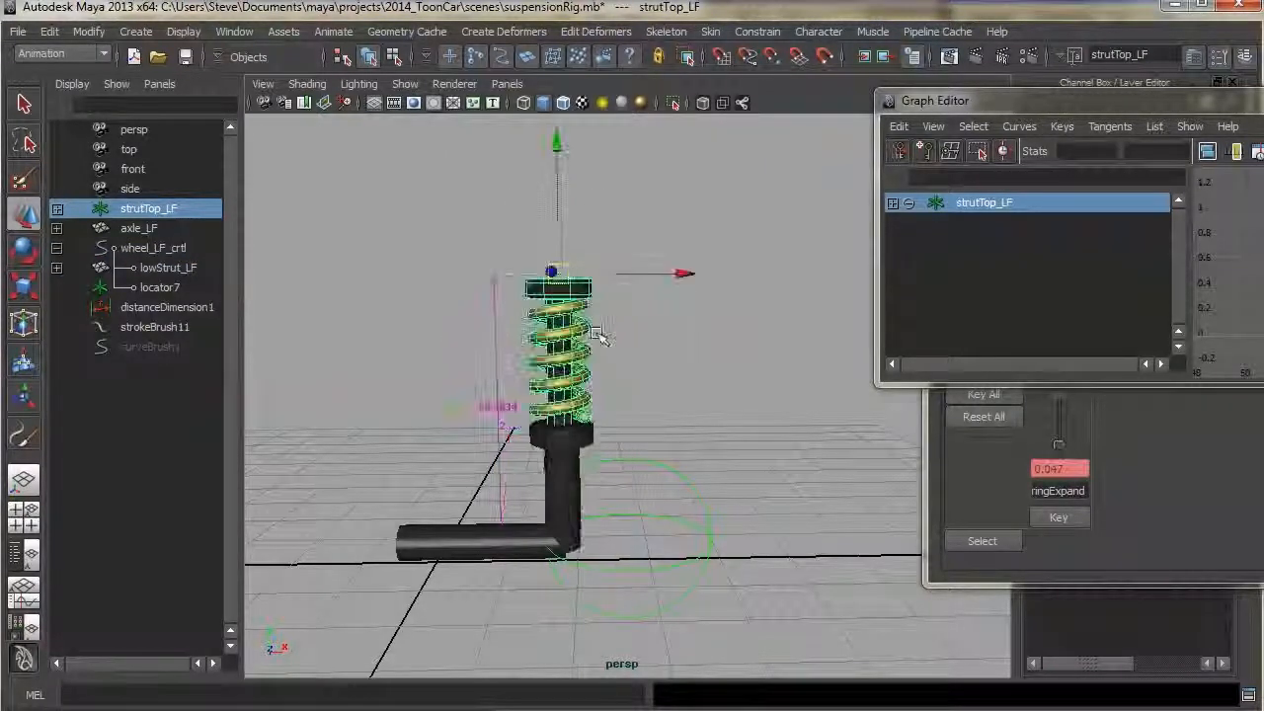
left_click(640, 515)
mouse_move(560, 538)
left_mouse_down()
mouse_move(621, 516)
mouse_move(527, 459)
mouse_move(563, 521)
mouse_move(557, 539)
left_mouse_up()
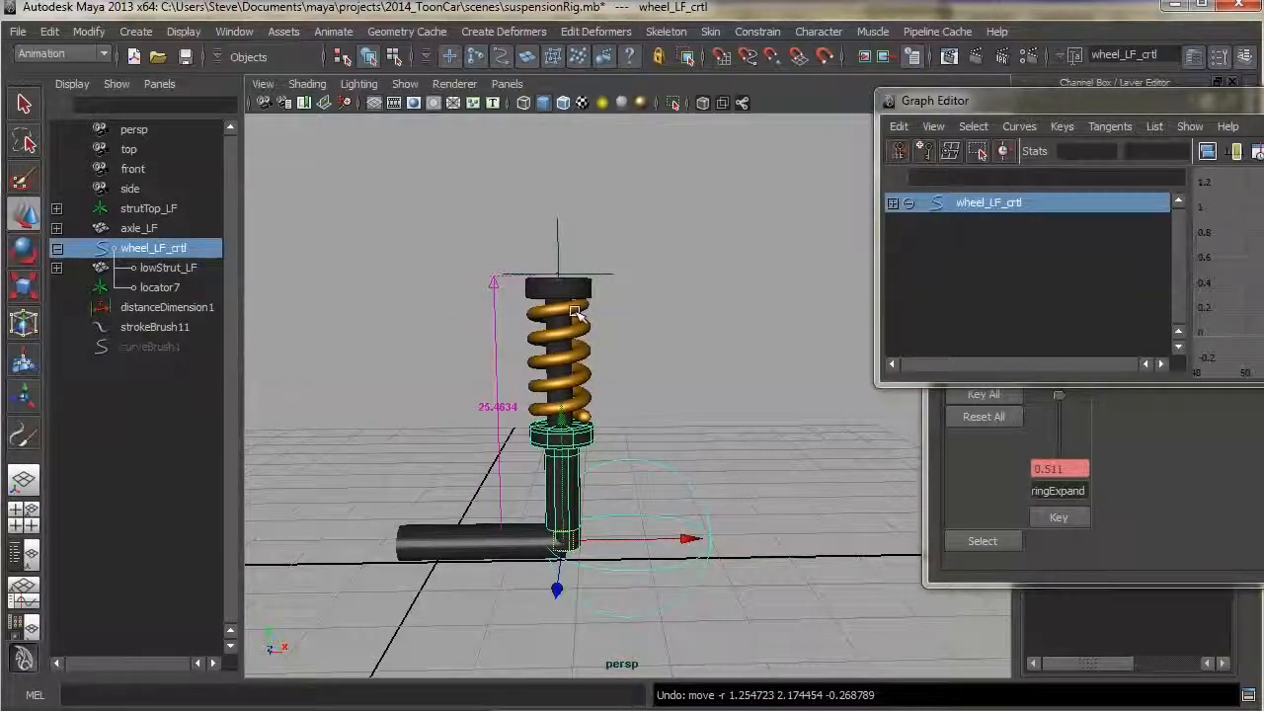
left_click(579, 314)
left_click_drag(580, 313, 558, 273)
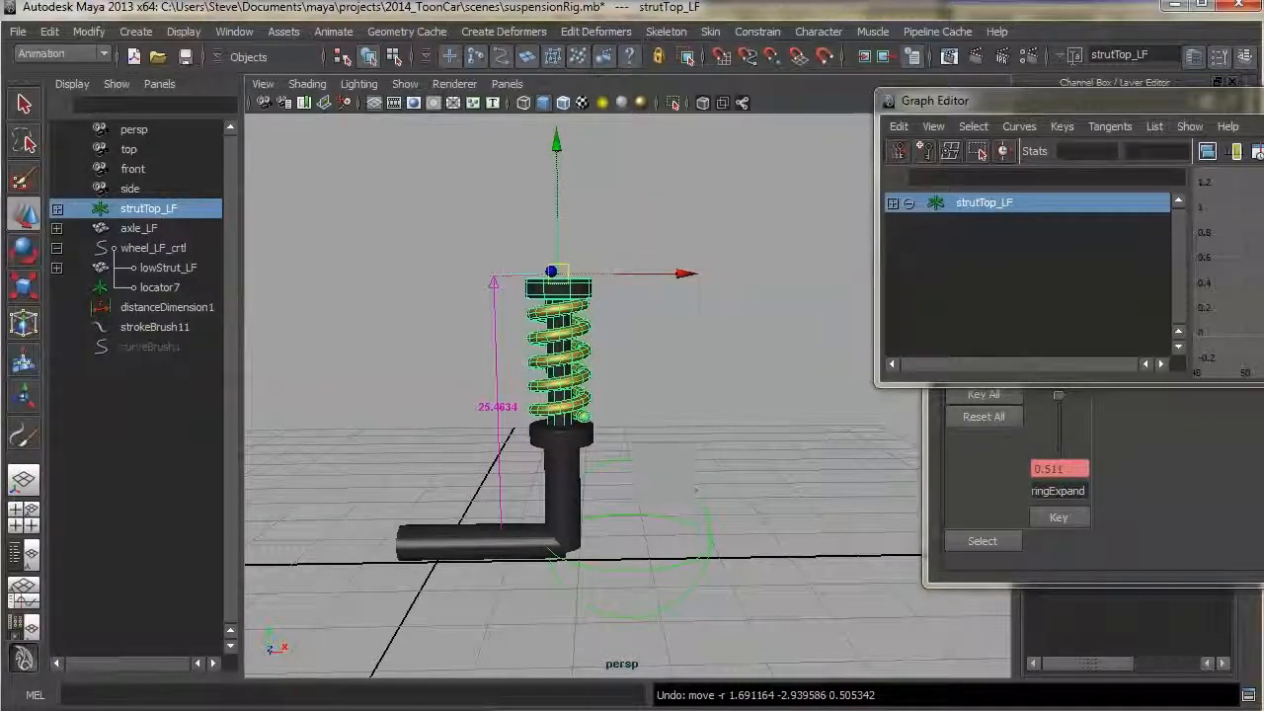